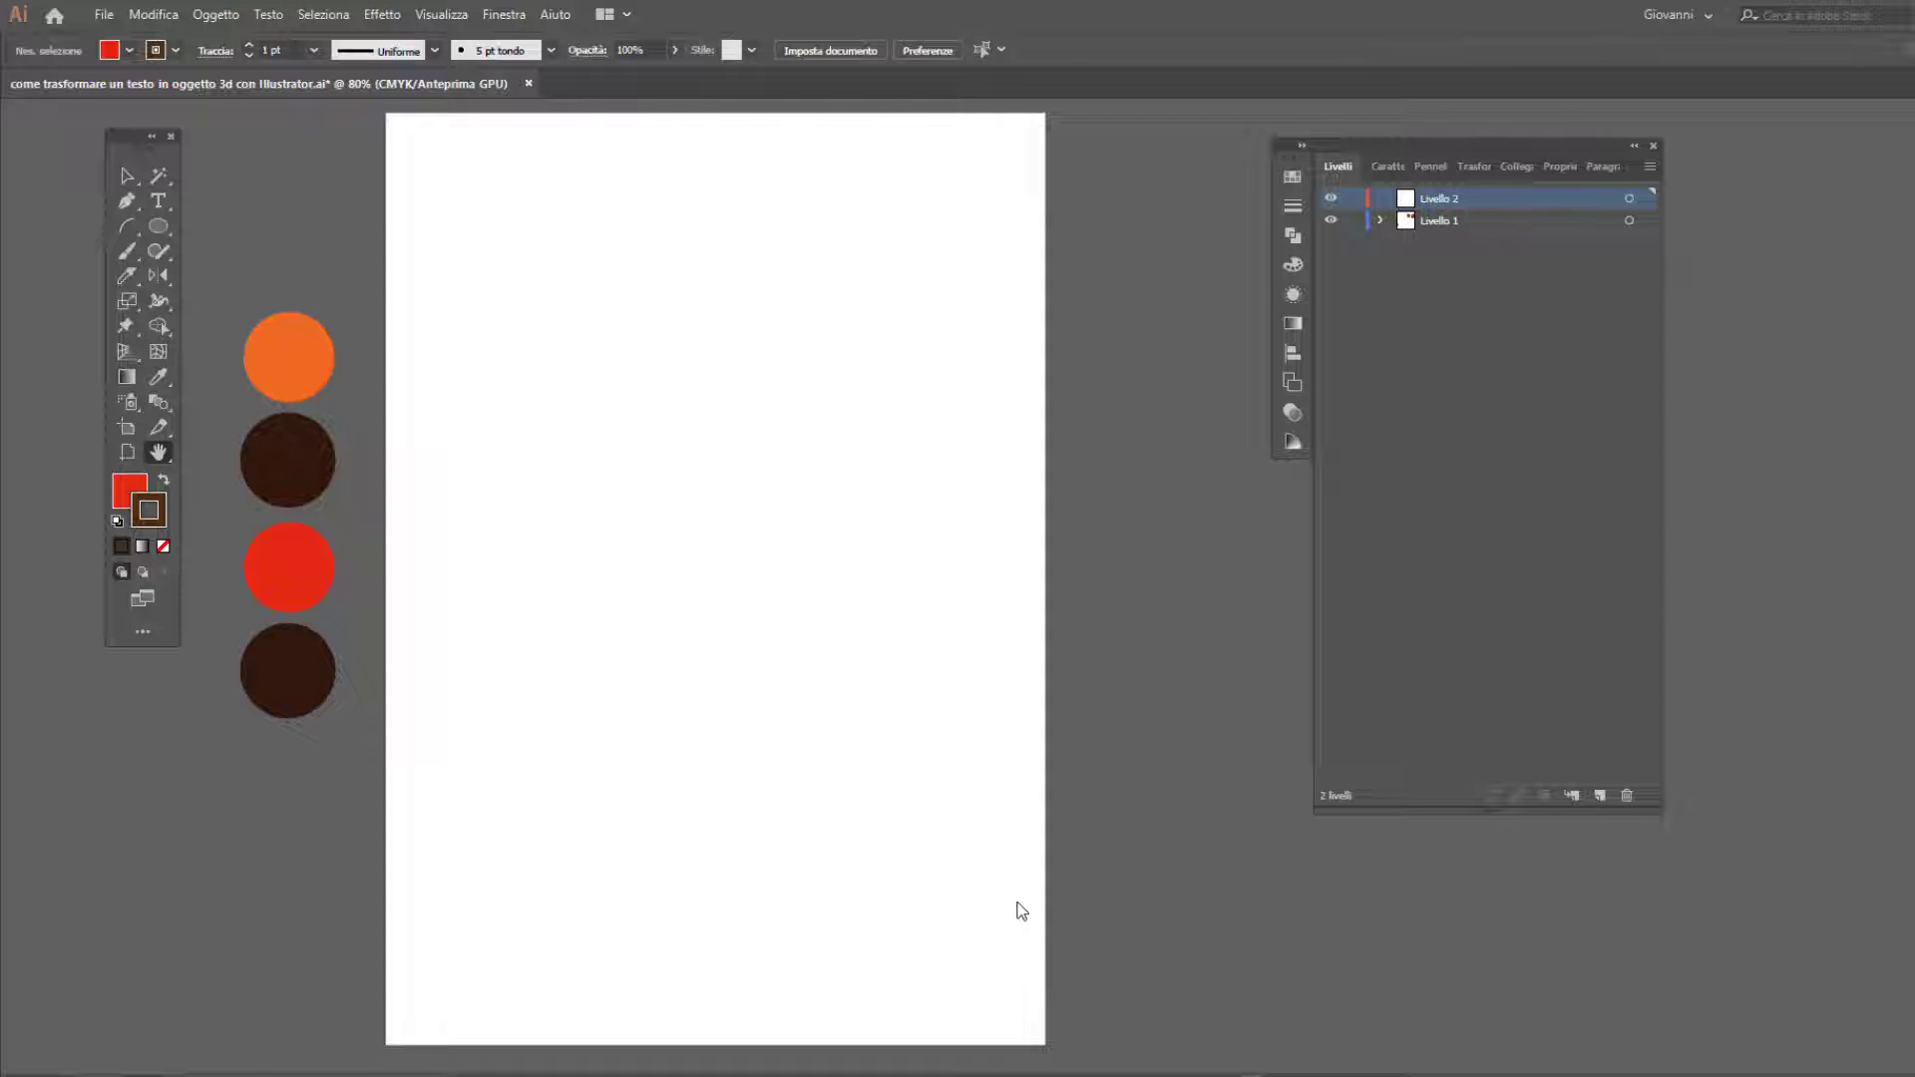
Add the word LOREM in 72 pt Open Sans ExtraBold black type near the page top
{"action": "left_click", "coordinate": [159, 201]}
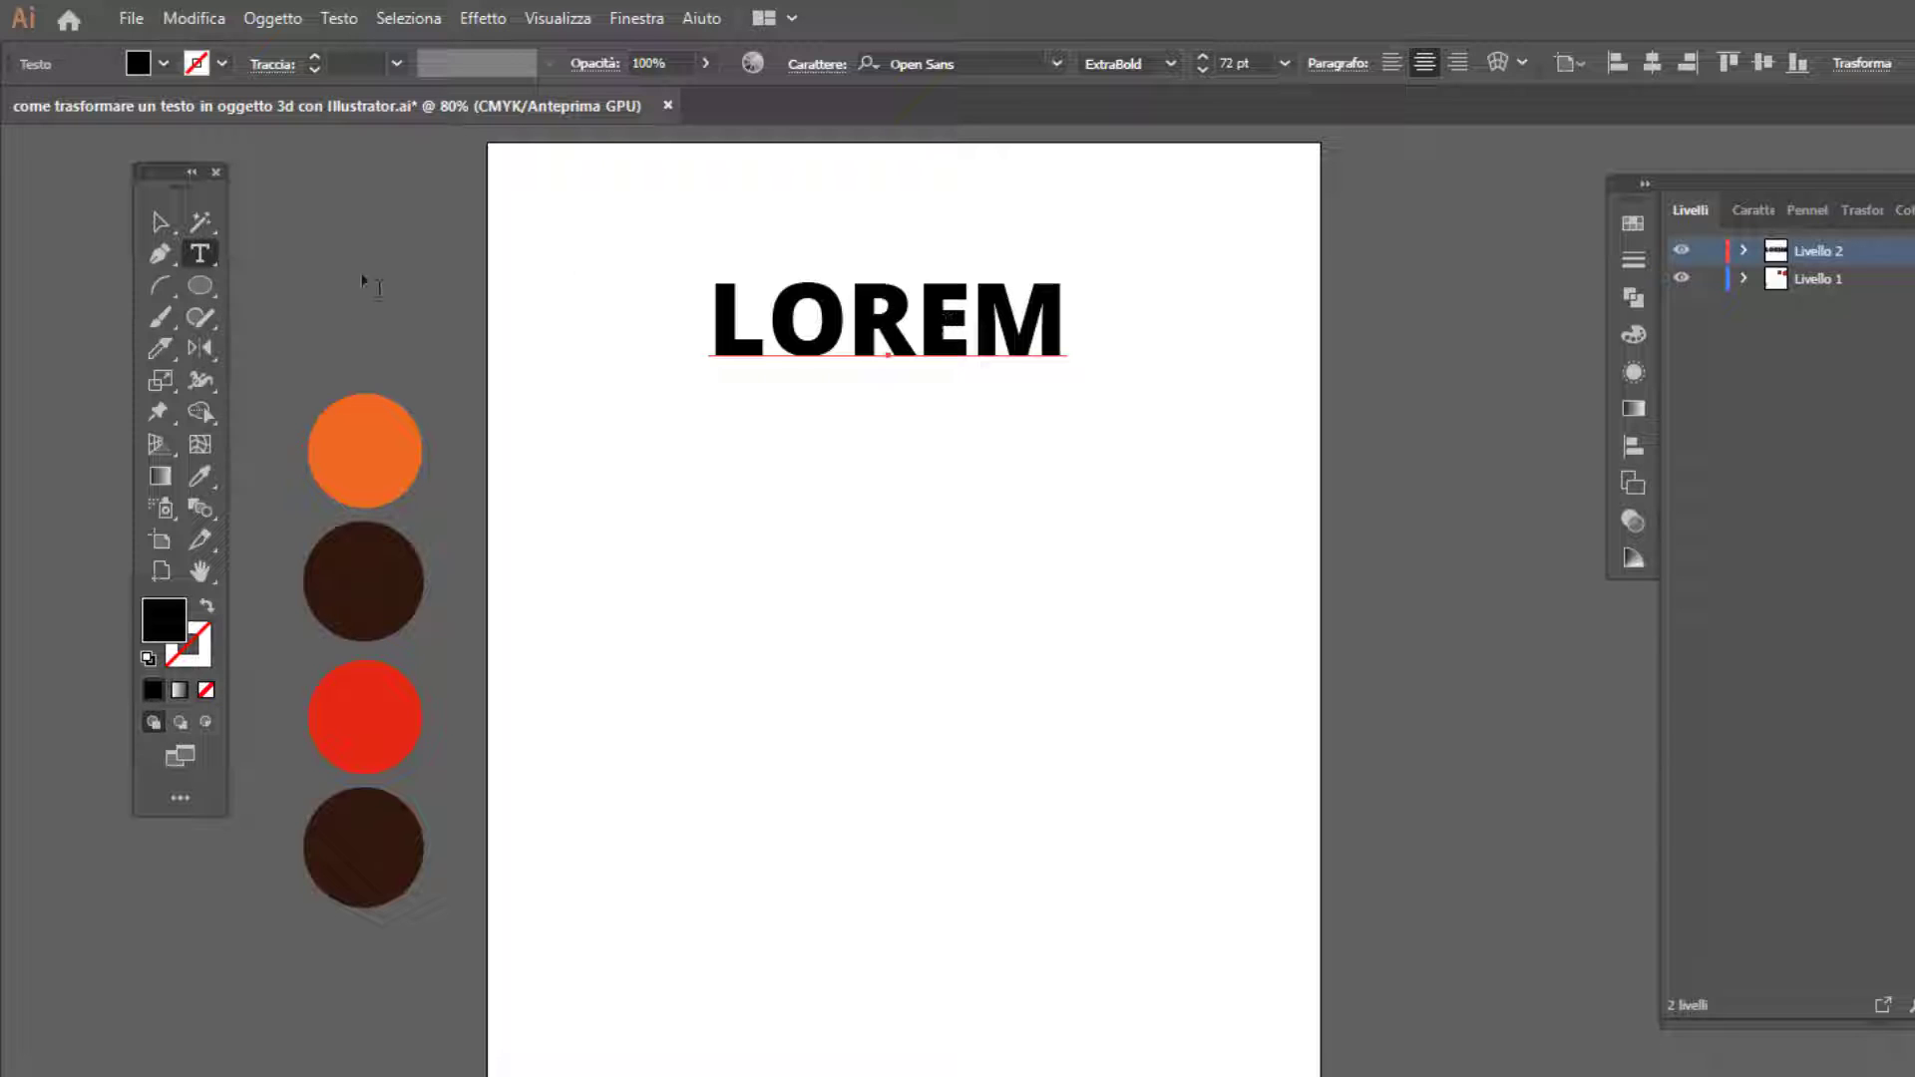
Add IPSUM in the same bold type and line it up under LOREM
{"action": "left_click", "coordinate": [716, 449]}
{"action": "type", "text": "IPSUM"}
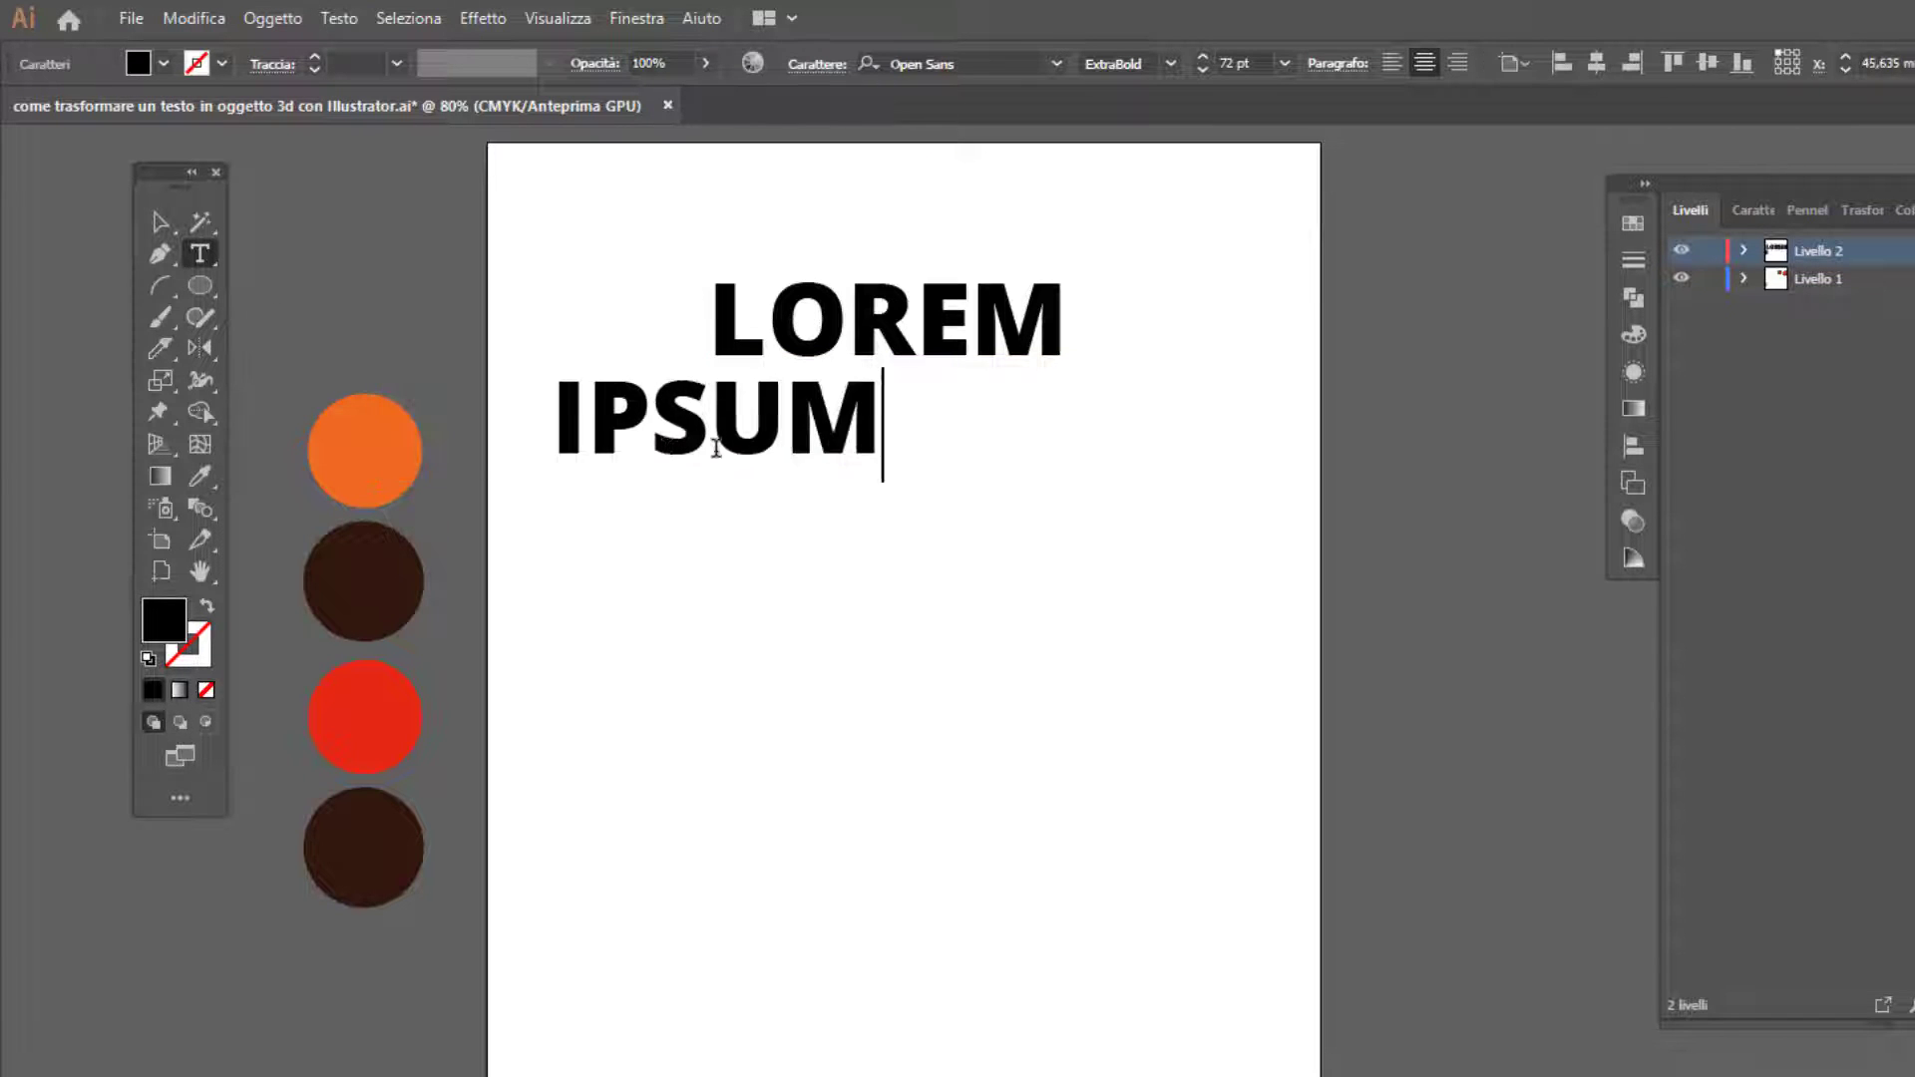
{"action": "key", "text": "Escape"}
{"action": "left_click_drag", "start_coordinate": [724, 454], "coordinate": [880, 469]}
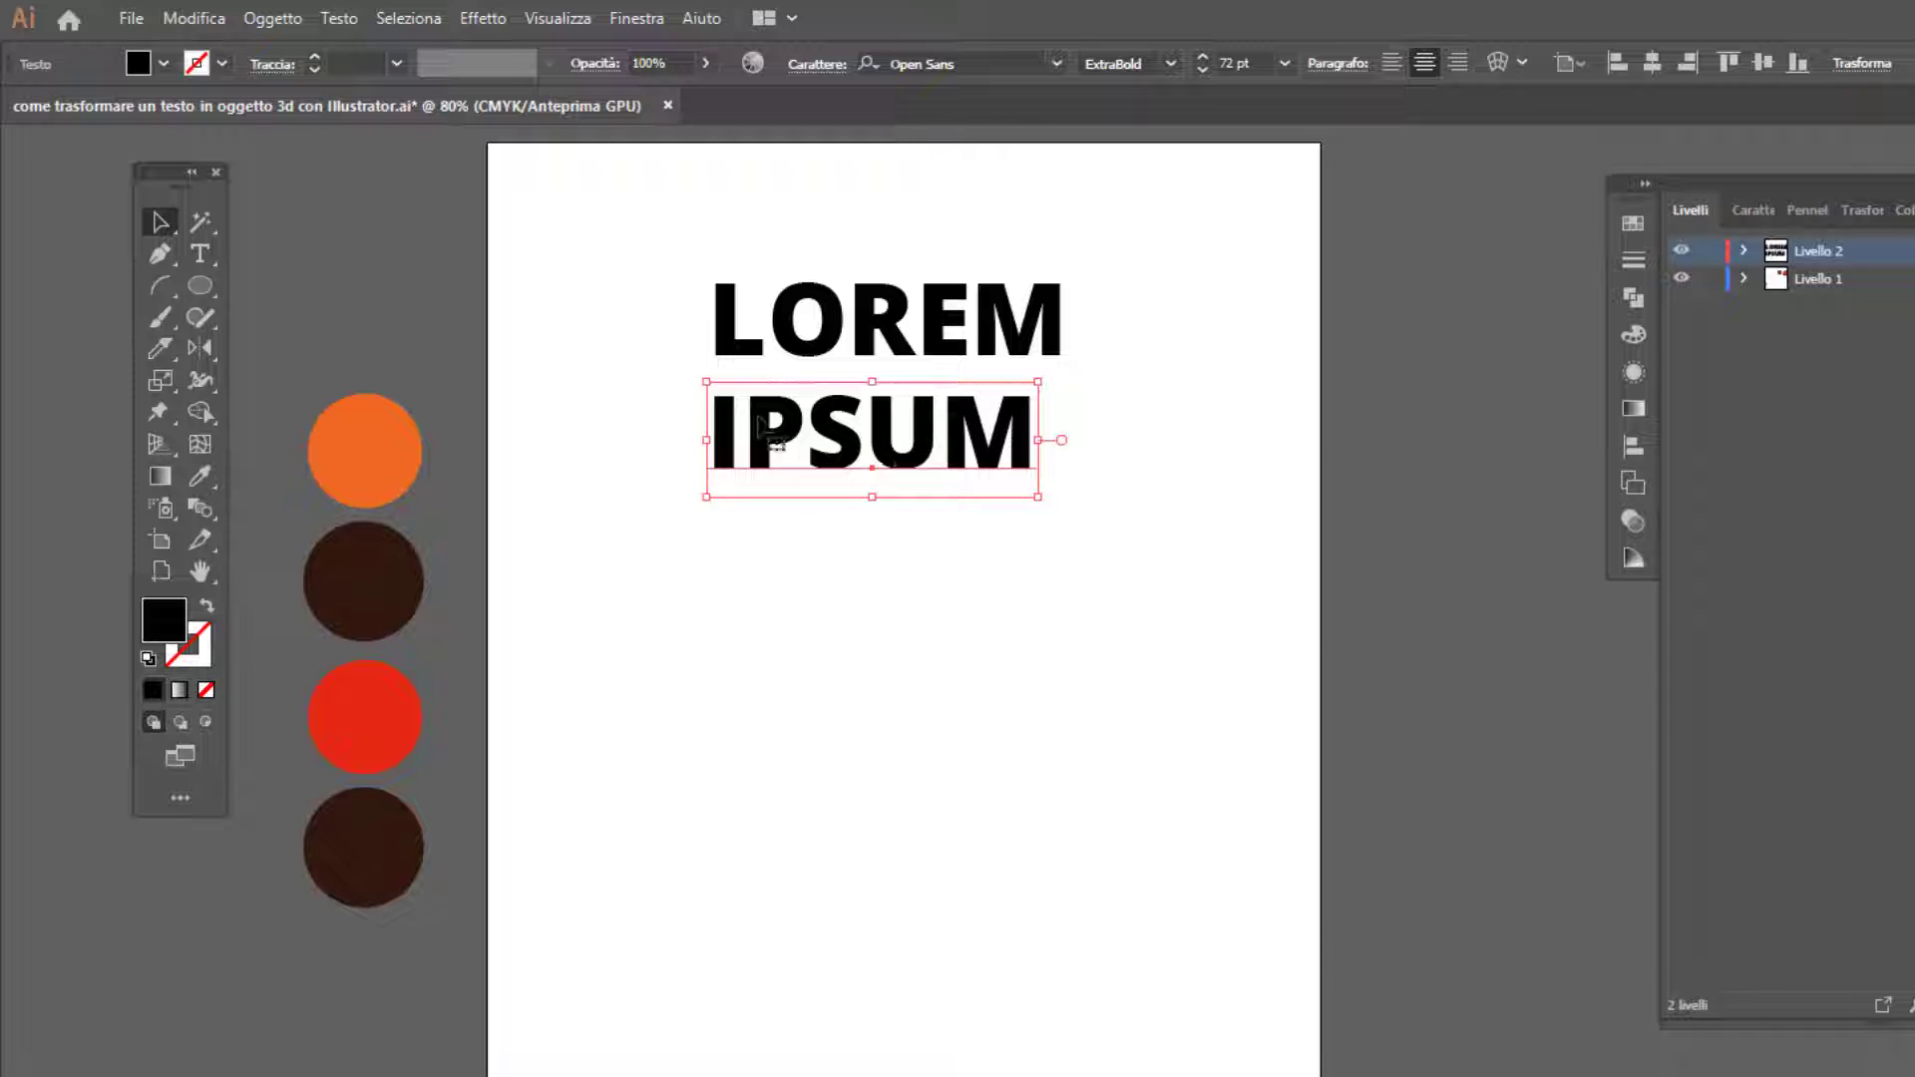
Add DOCET below IPSUM and centre it beneath
{"action": "key", "text": "t"}
{"action": "left_click", "coordinate": [724, 549]}
{"action": "type", "text": "DOCET"}
{"action": "key", "text": "Escape"}
{"action": "left_click_drag", "start_coordinate": [848, 576], "coordinate": [993, 588]}
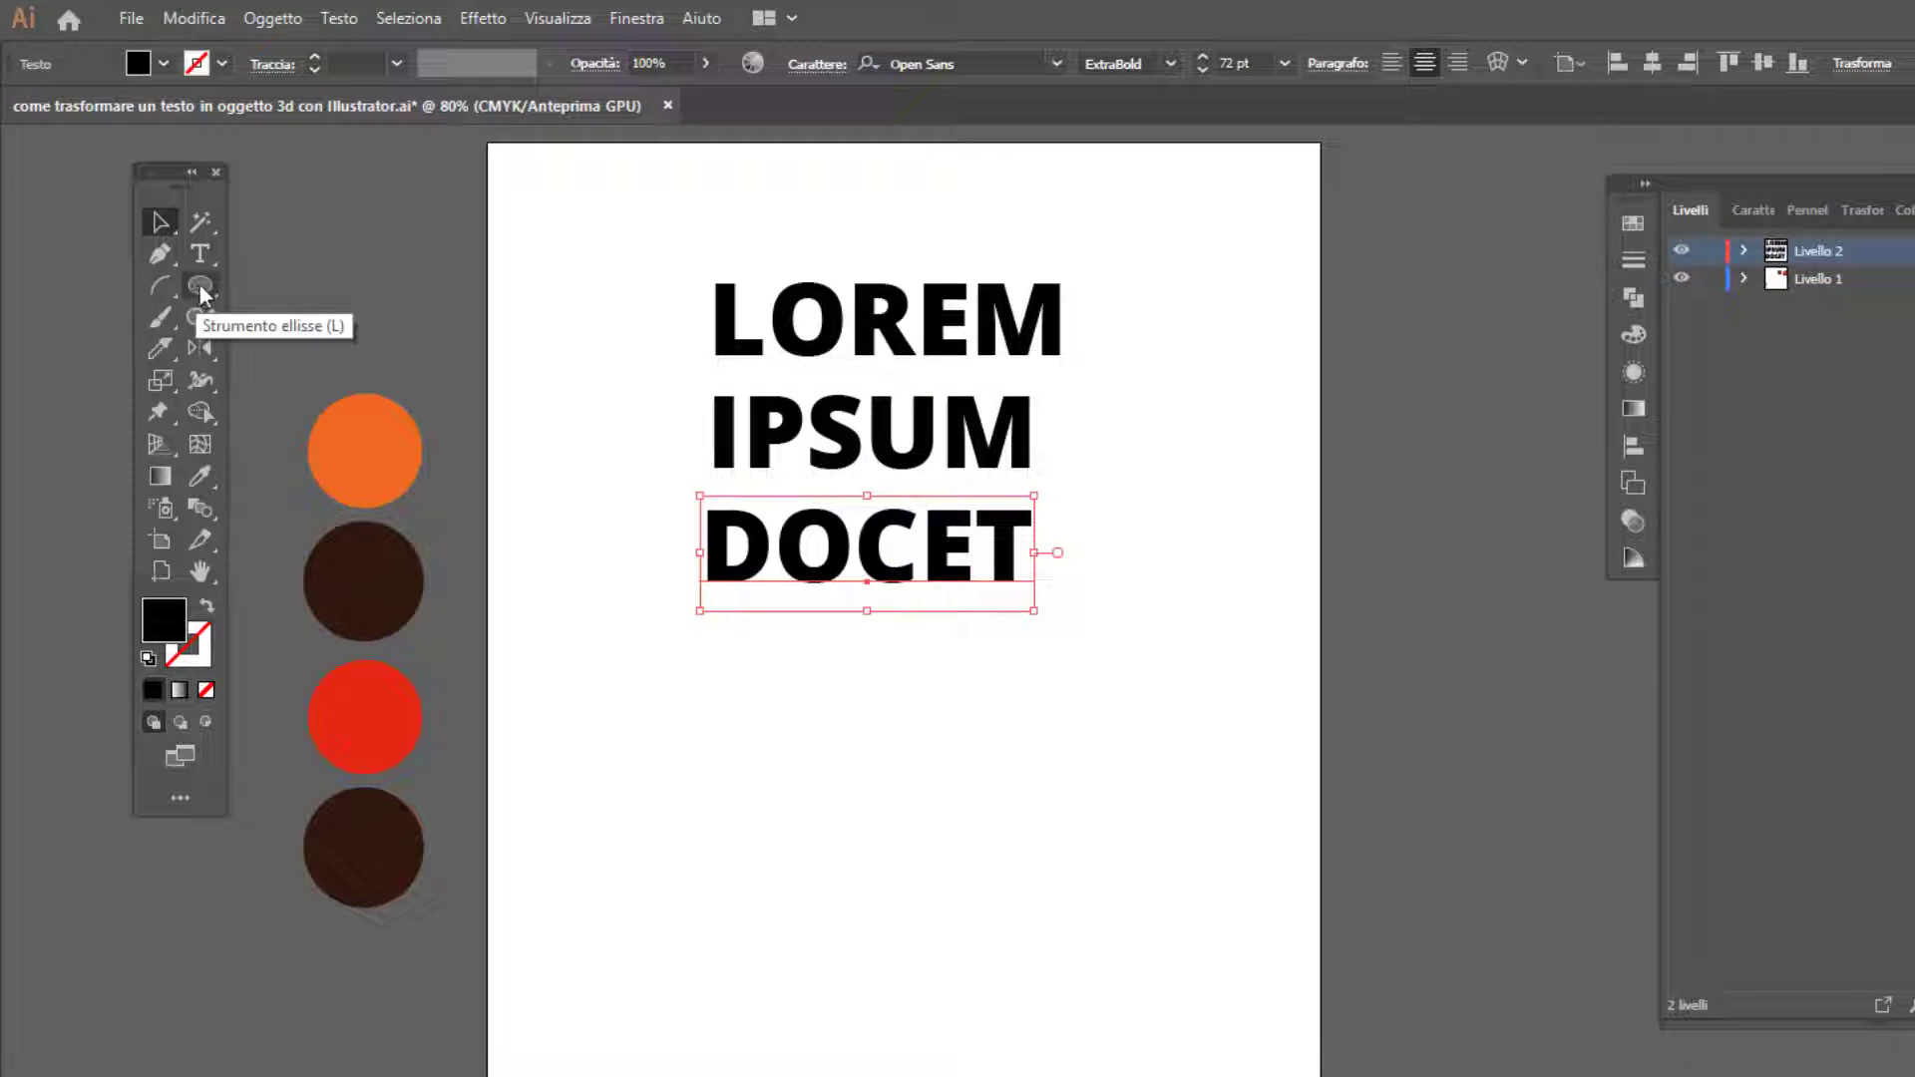
Draw a black circle below the text, scale it to about 143 mm, and move it up-left
{"action": "left_click", "coordinate": [199, 290]}
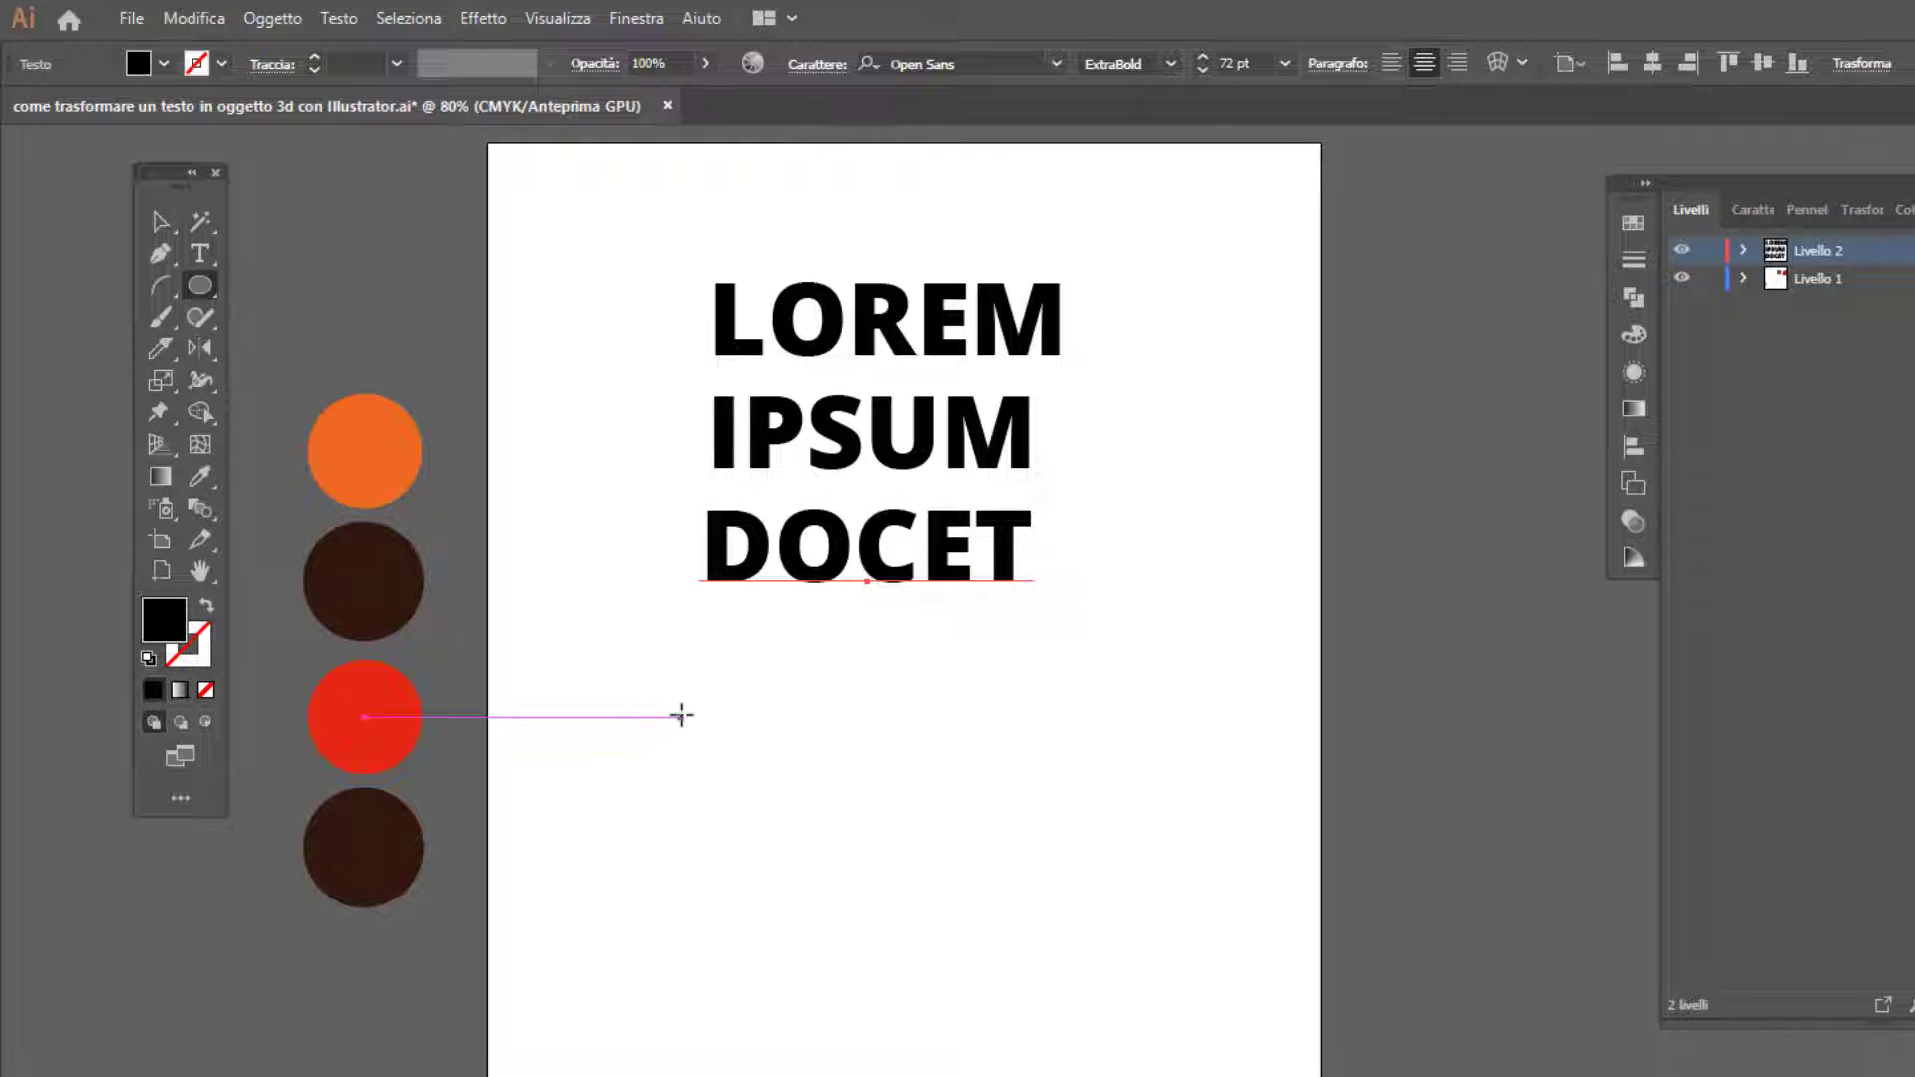
{"action": "left_click_drag", "start_coordinate": [672, 682], "coordinate": [974, 981]}
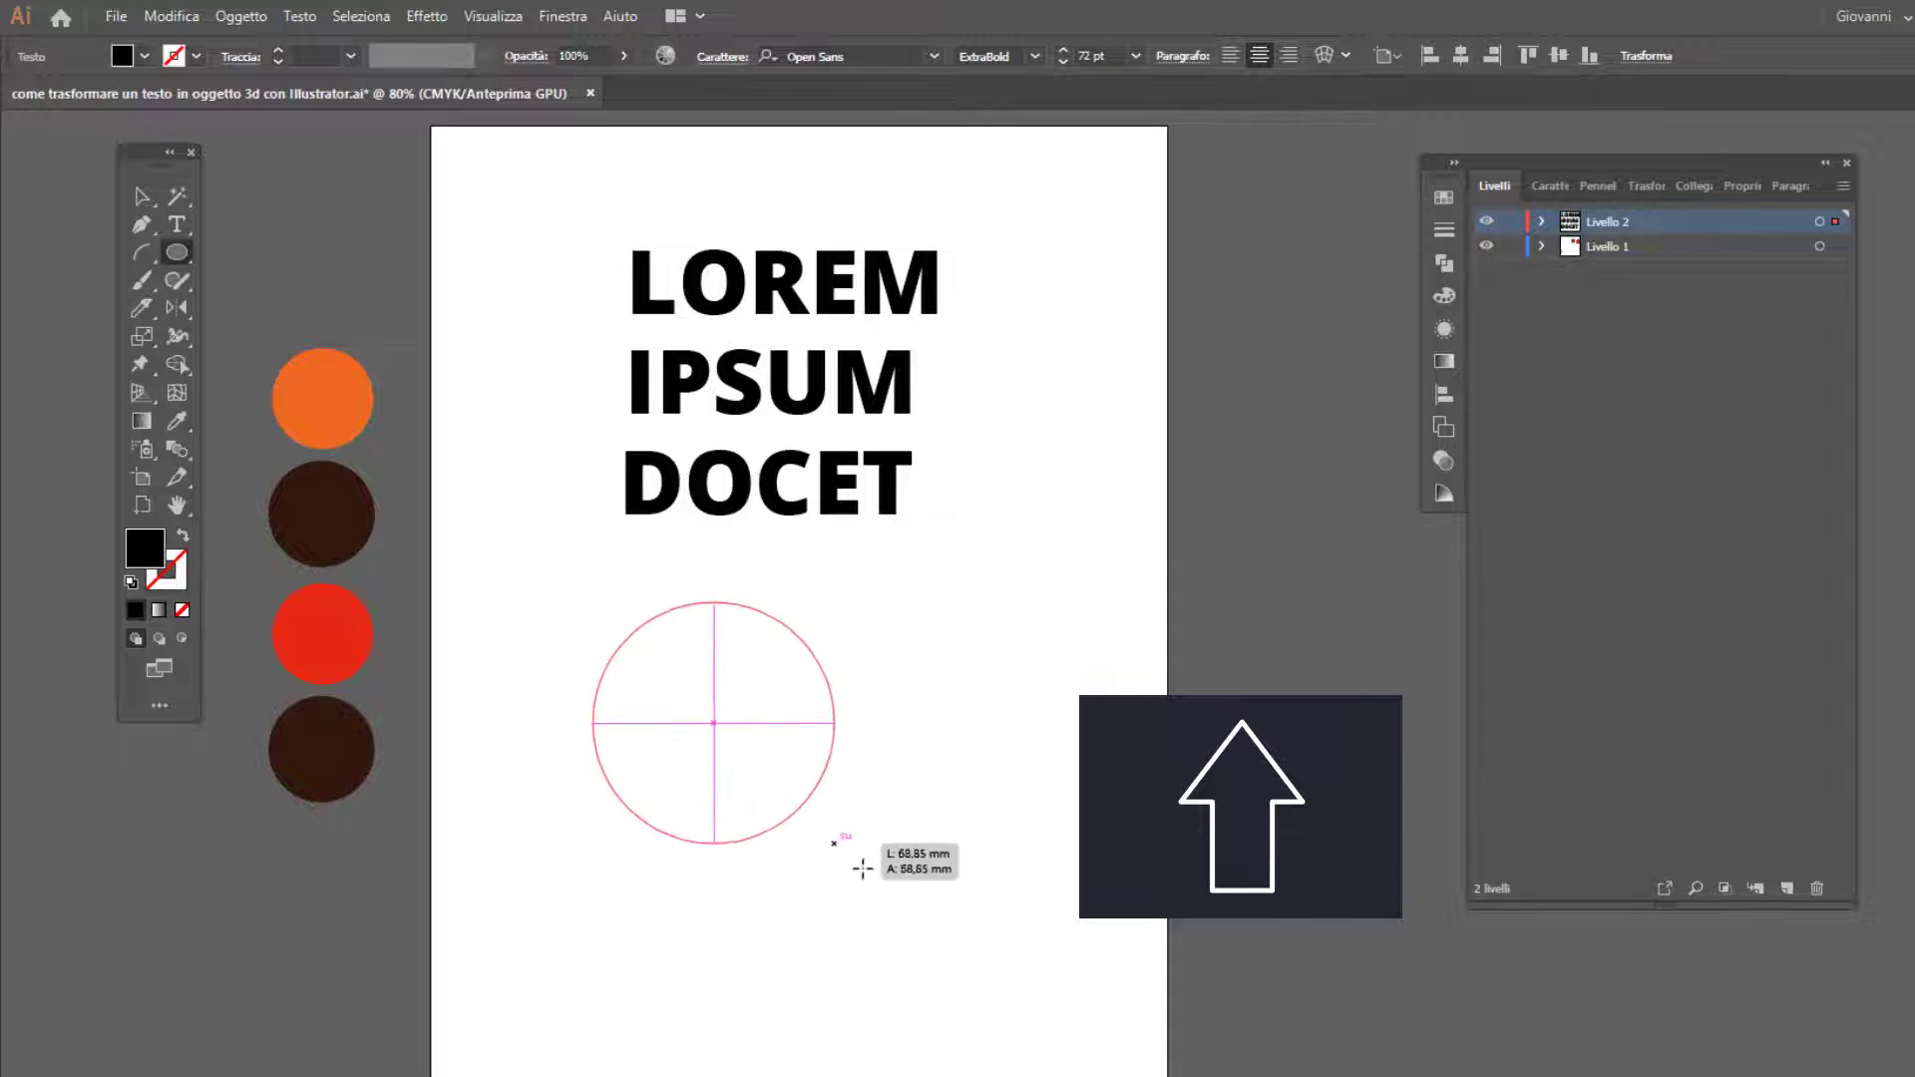
{"action": "left_click_drag", "start_coordinate": [863, 868], "coordinate": [1005, 1005]}
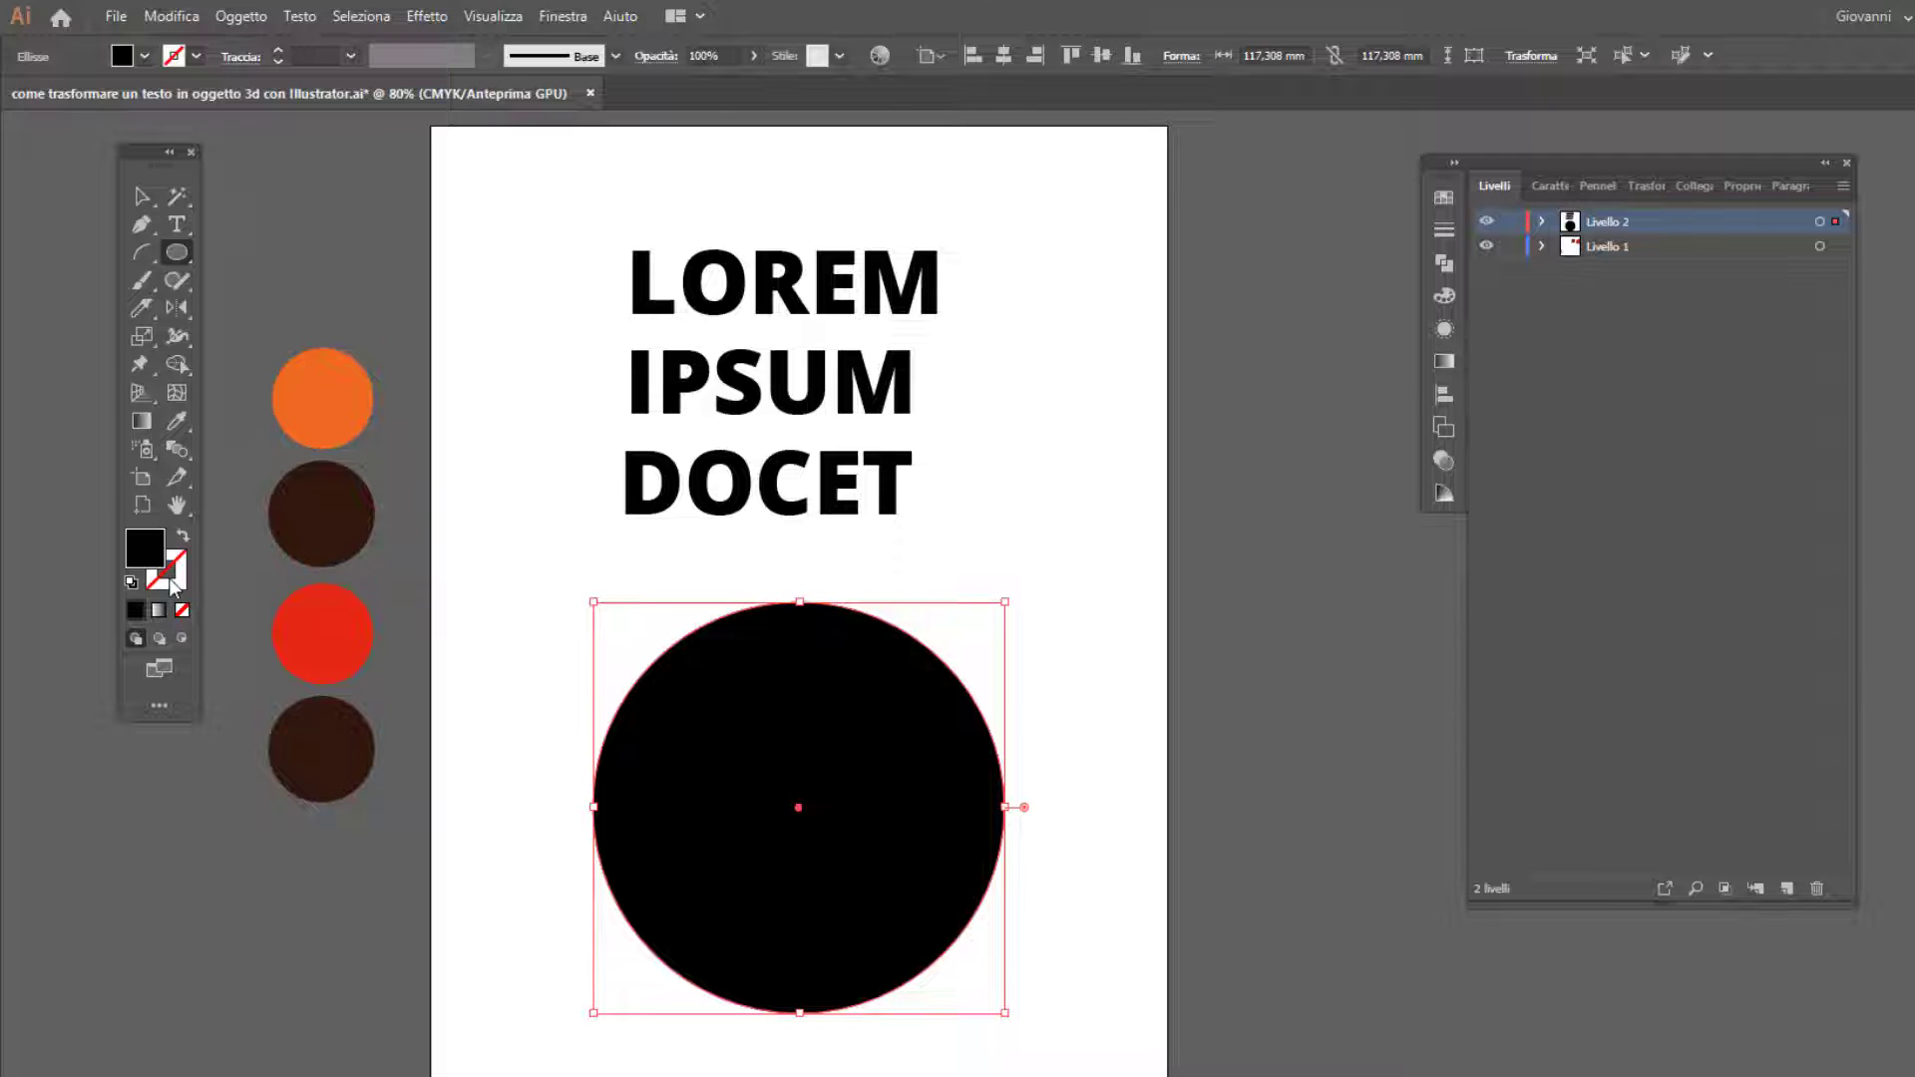
{"action": "key", "text": "v"}
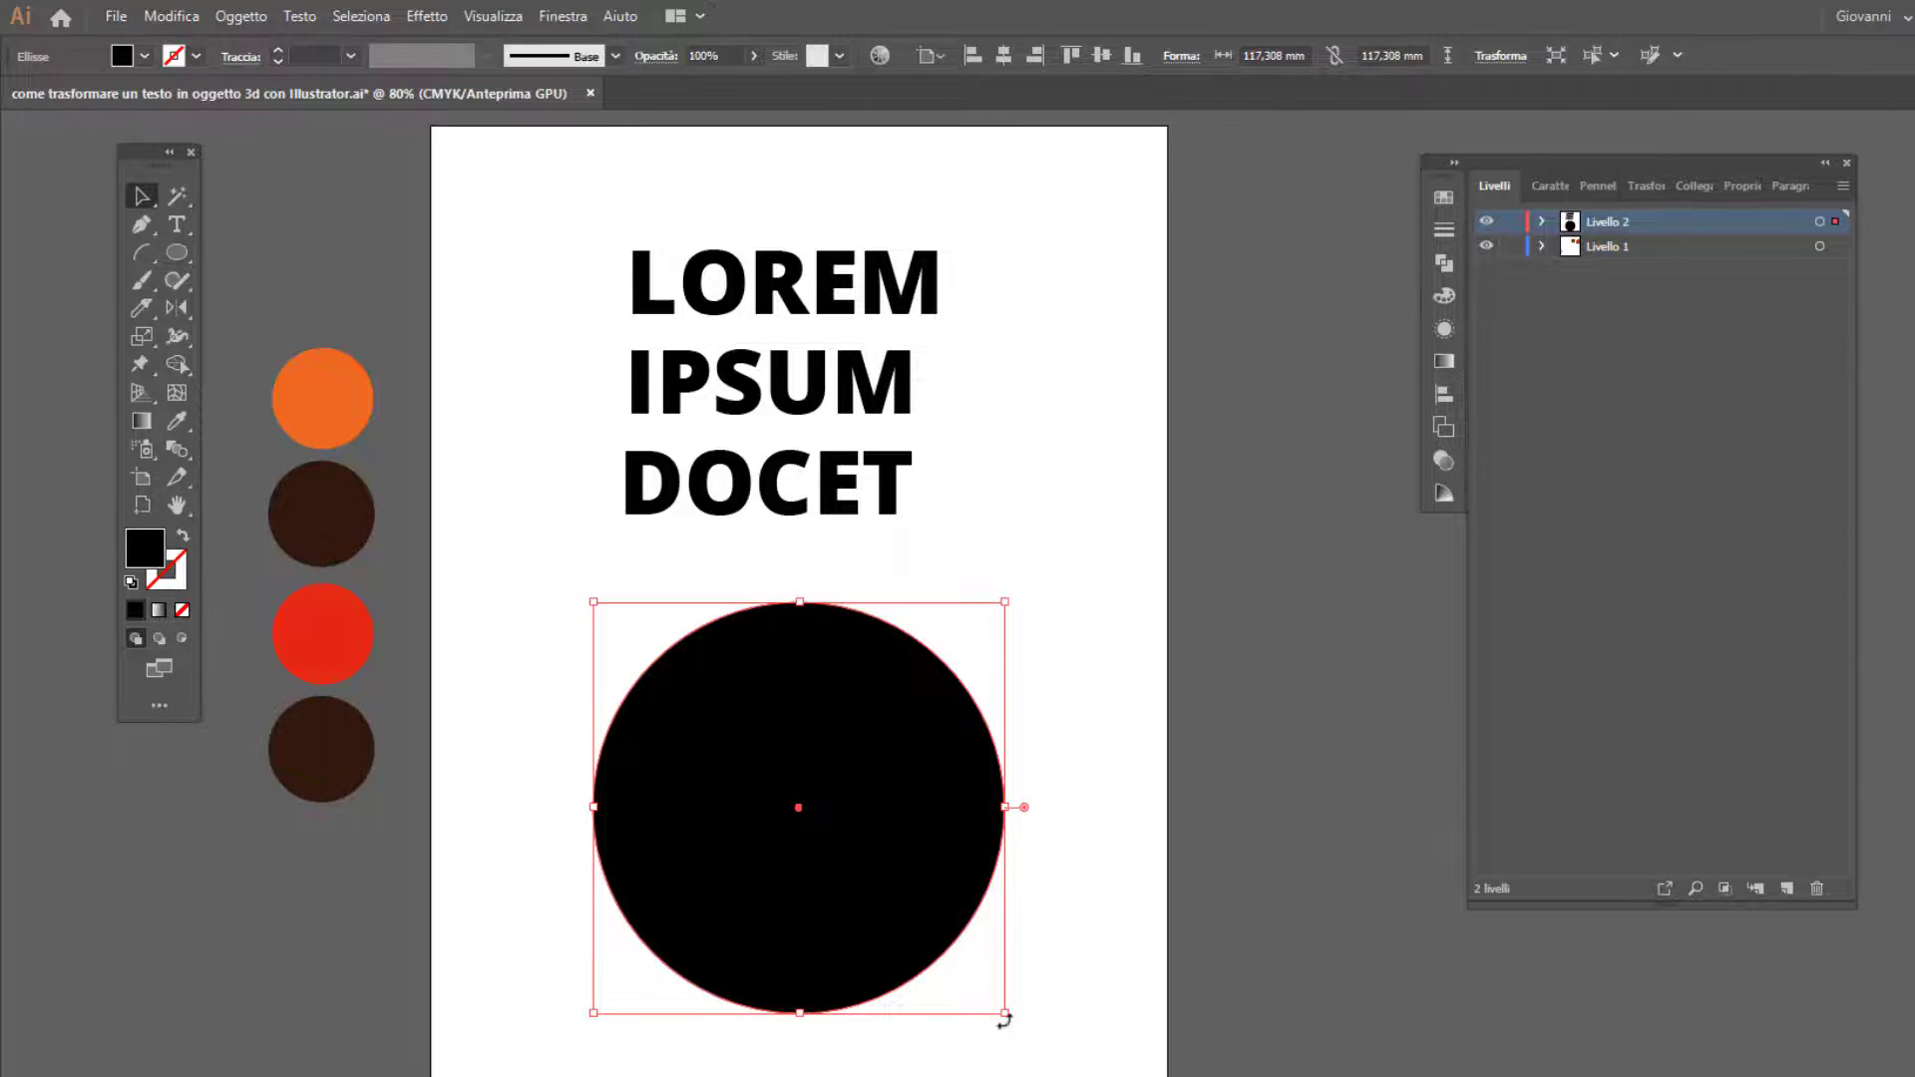
{"action": "left_click_drag", "start_coordinate": [1004, 1013], "coordinate": [1096, 1076]}
{"action": "left_click_drag", "start_coordinate": [973, 955], "coordinate": [891, 901]}
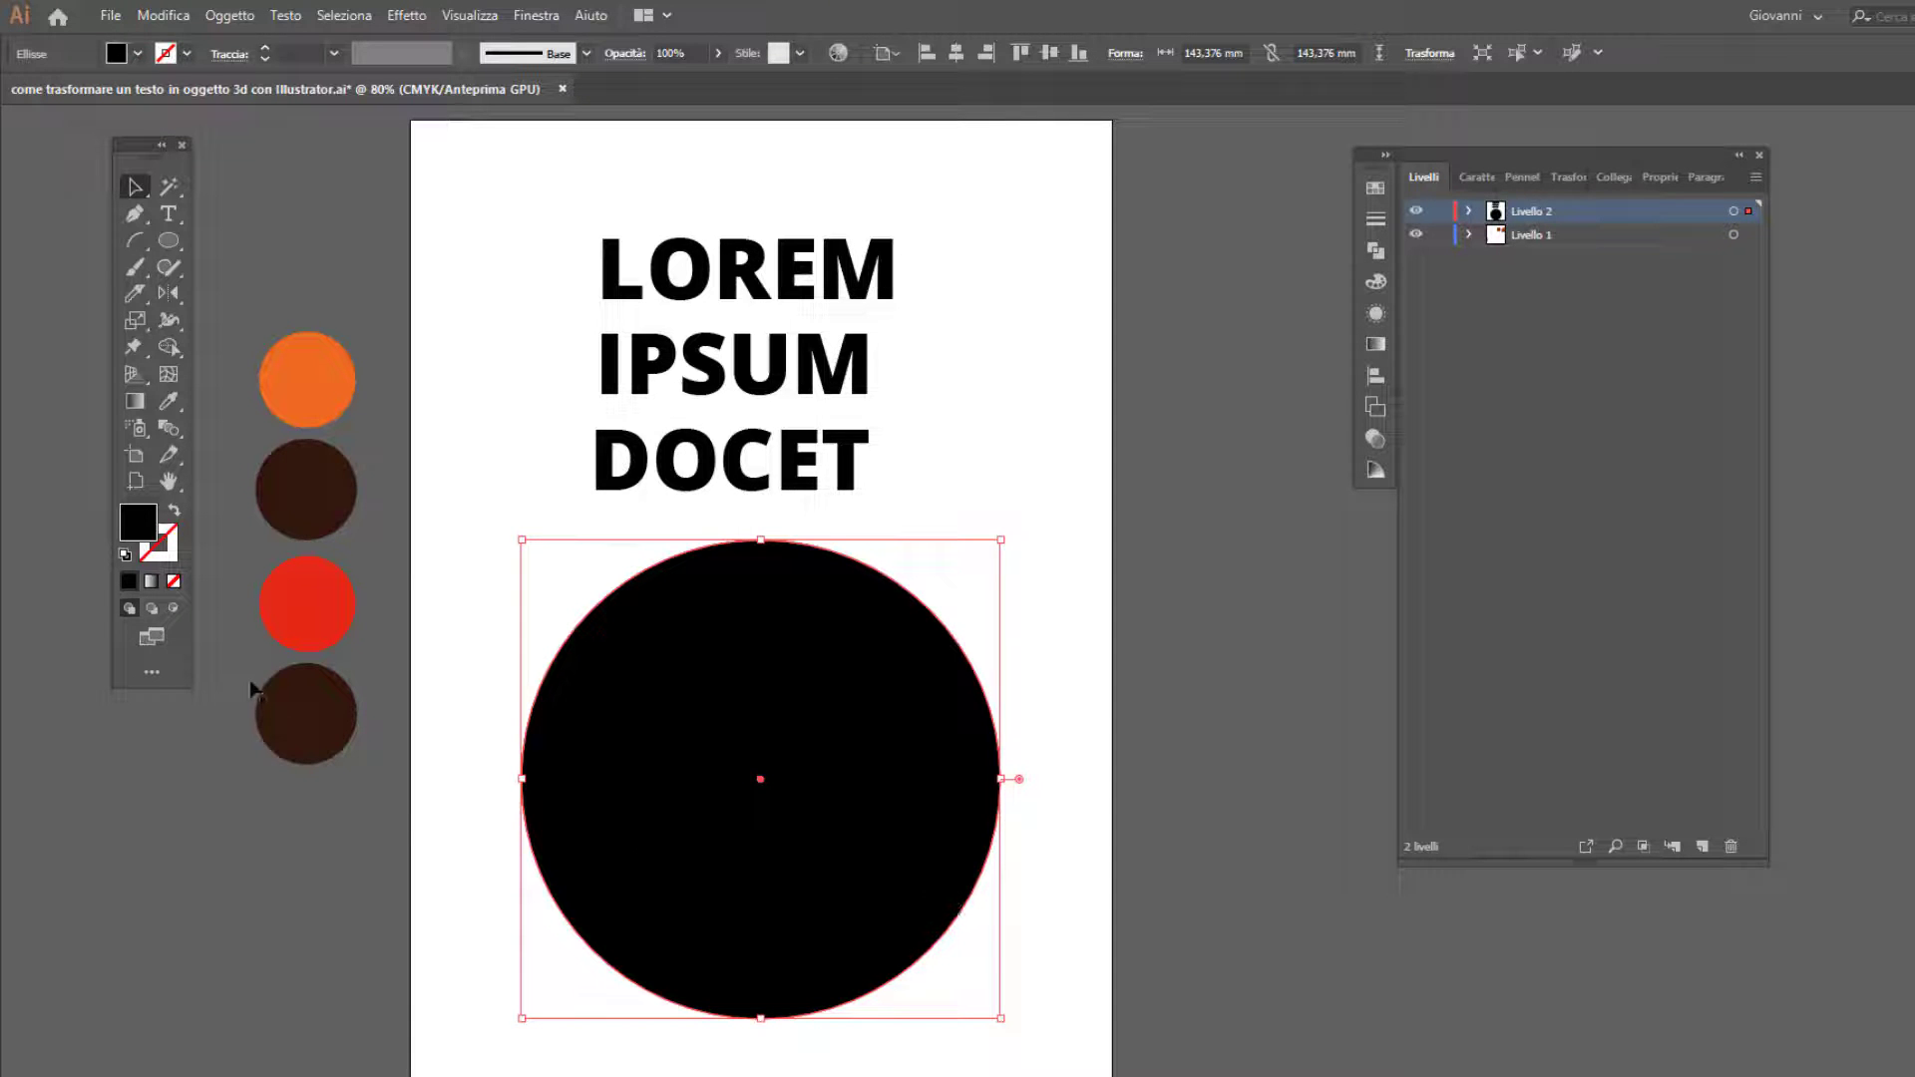
{"action": "left_click_drag", "start_coordinate": [138, 148], "coordinate": [158, 158]}
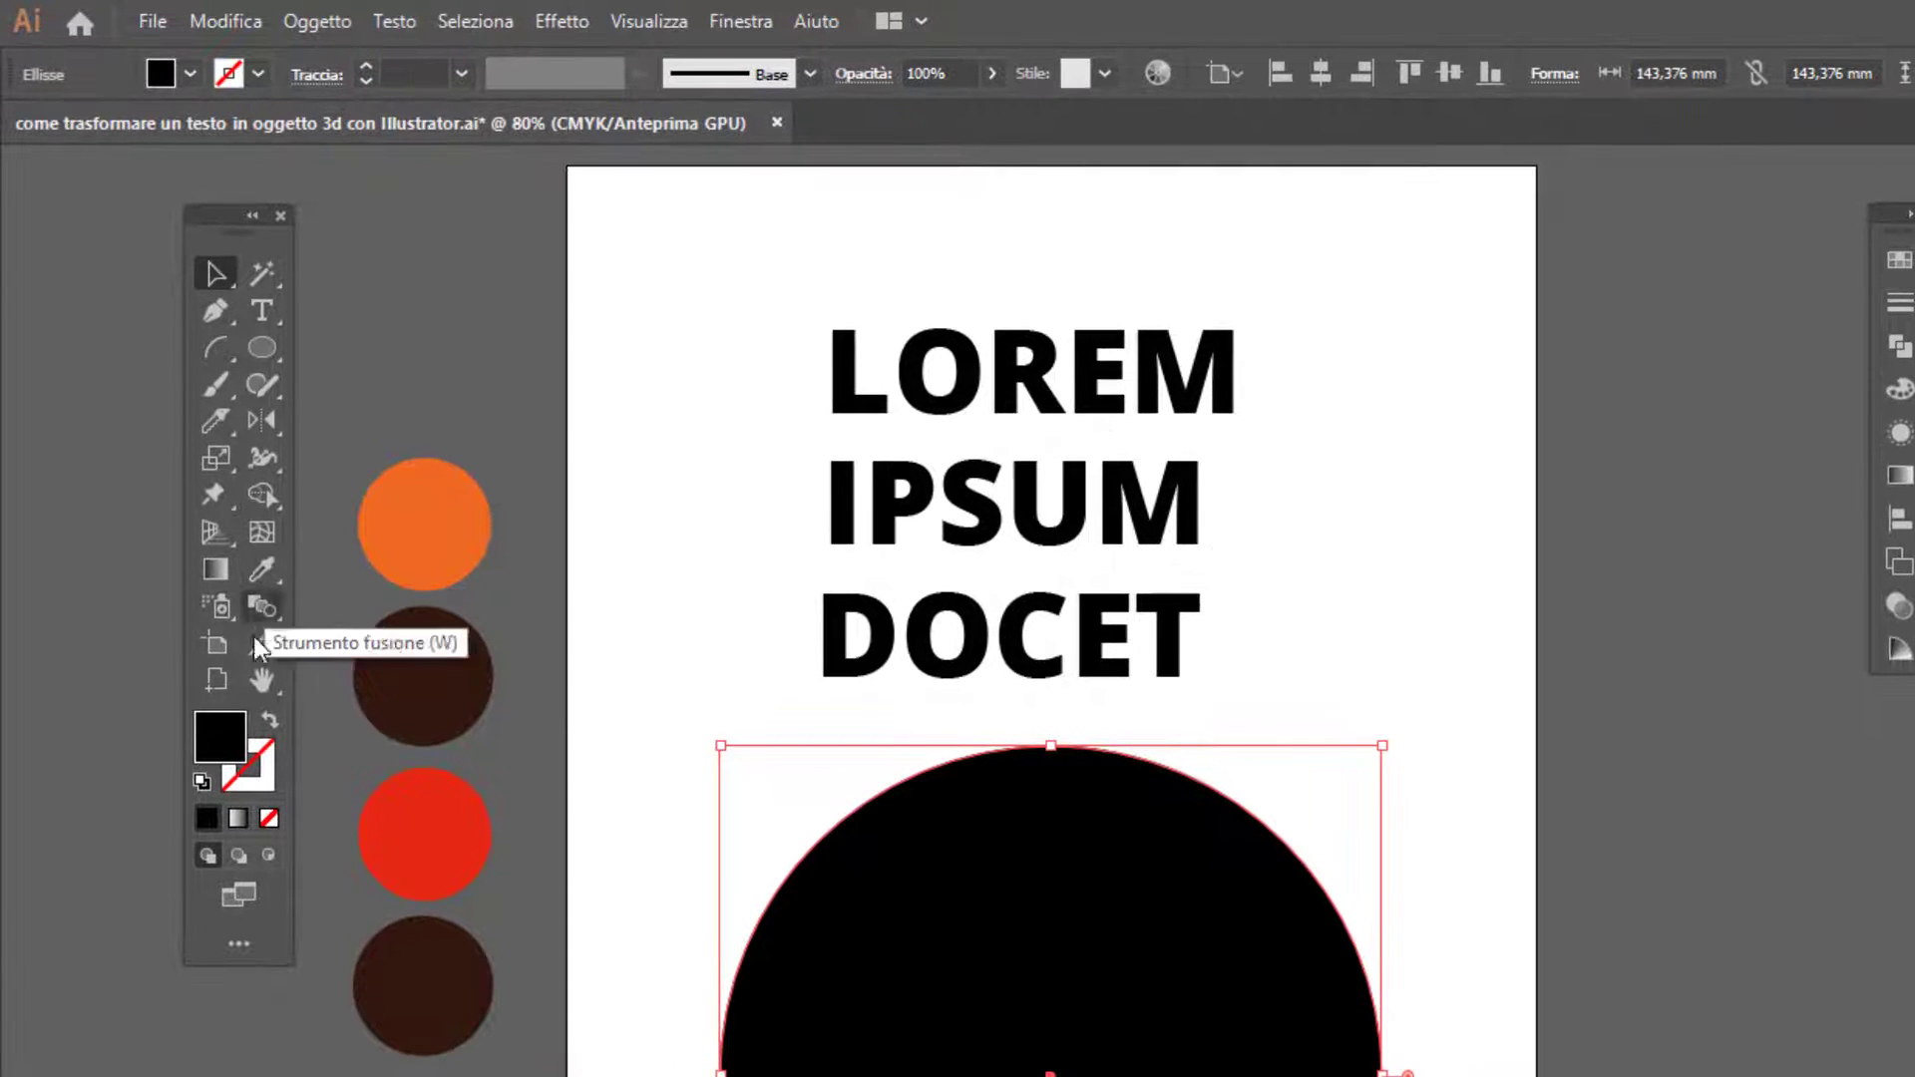
Slice the circle with two curved Knife cuts across its upper and lower parts
{"action": "left_click", "coordinate": [219, 422]}
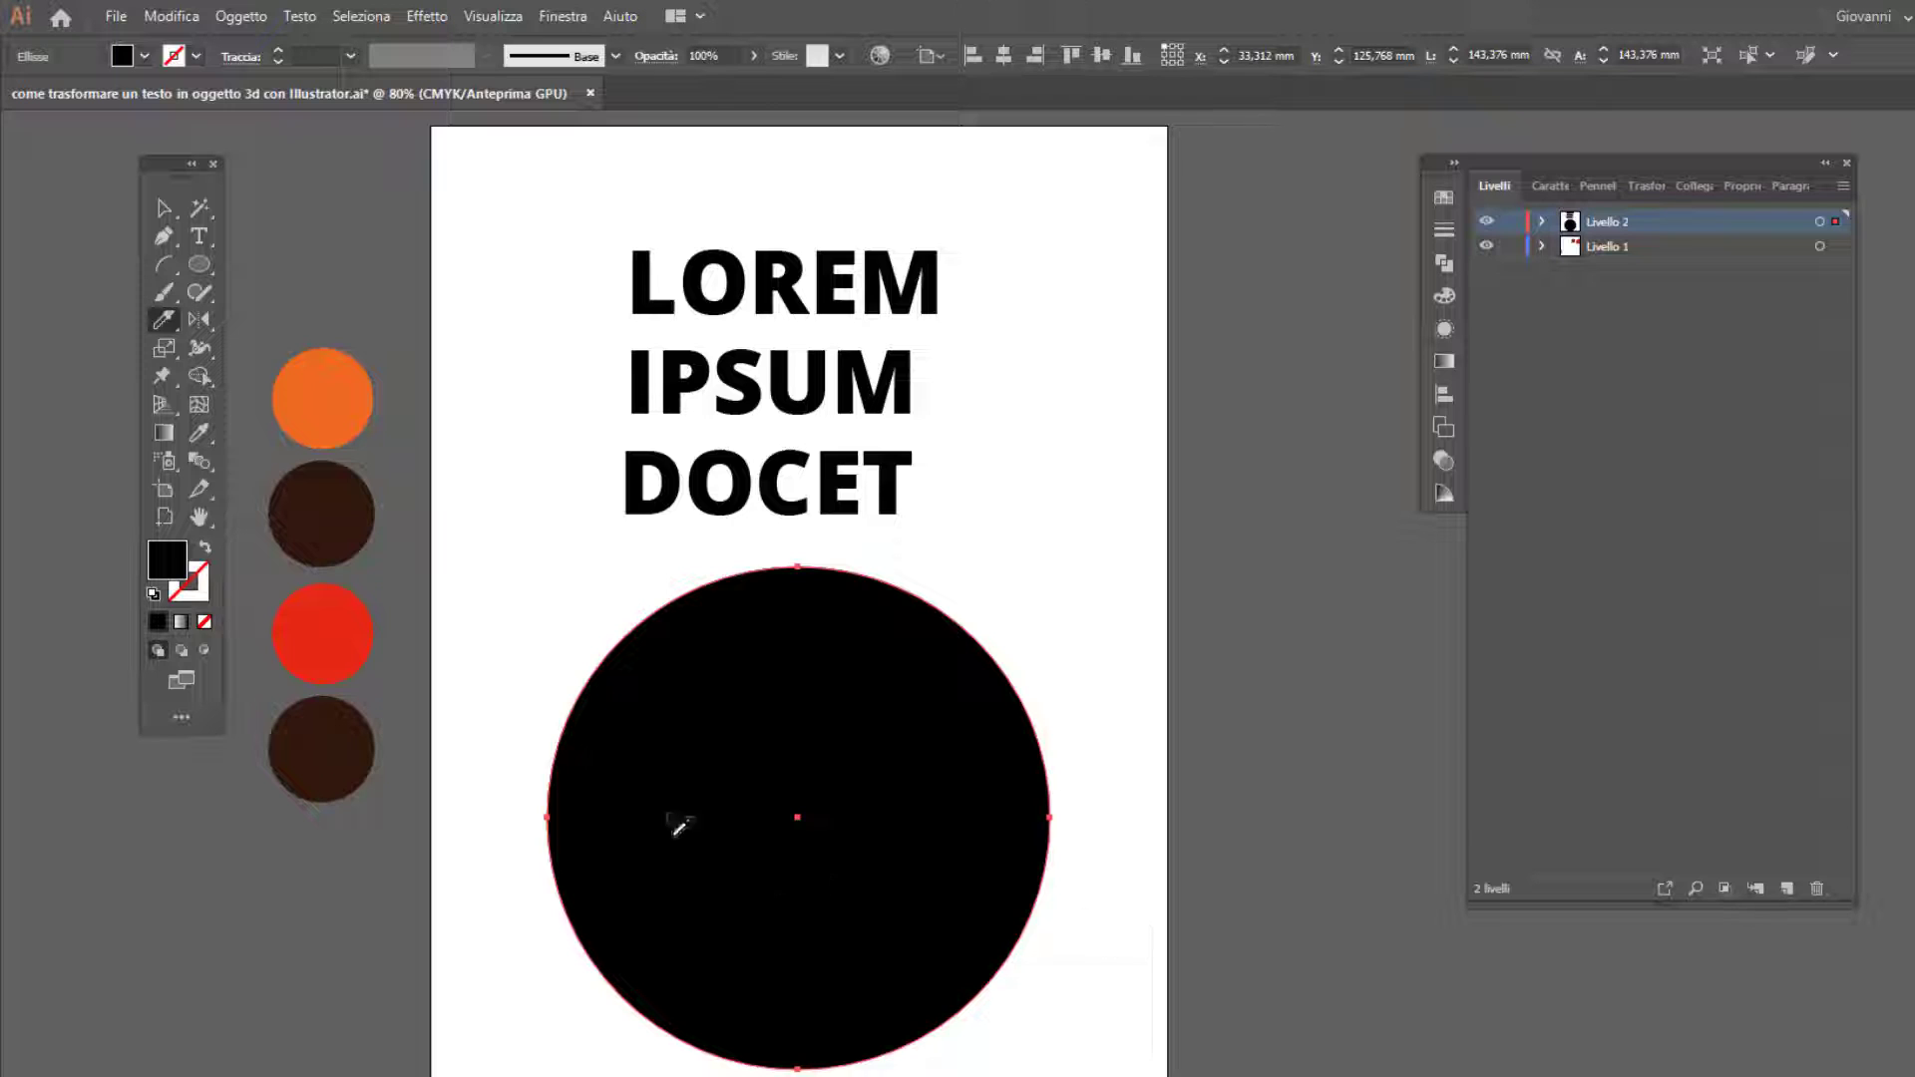
{"action": "mouse_move", "coordinate": [490, 665]}
{"action": "left_mouse_down"}
{"action": "mouse_move", "coordinate": [913, 708]}
{"action": "mouse_move", "coordinate": [1087, 670]}
{"action": "left_mouse_up"}
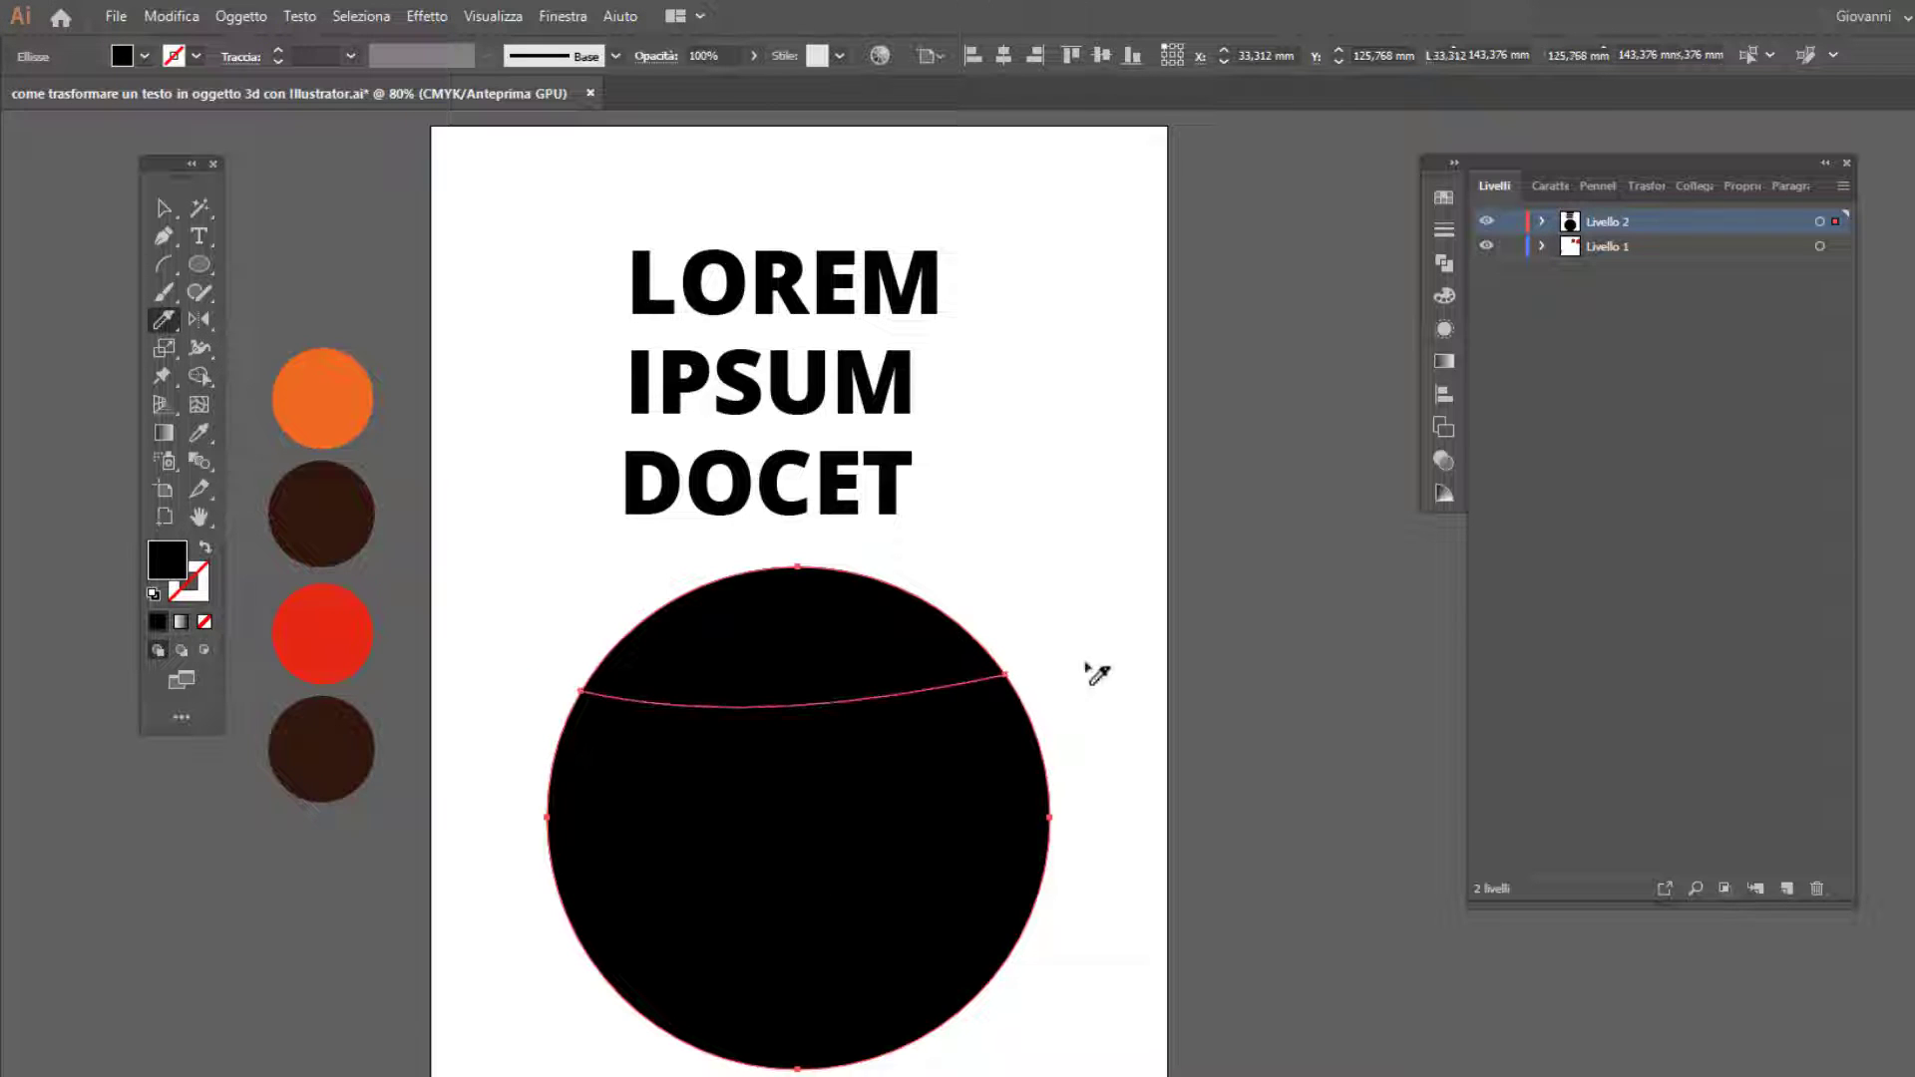
{"action": "left_click_drag", "start_coordinate": [477, 878], "coordinate": [1175, 824]}
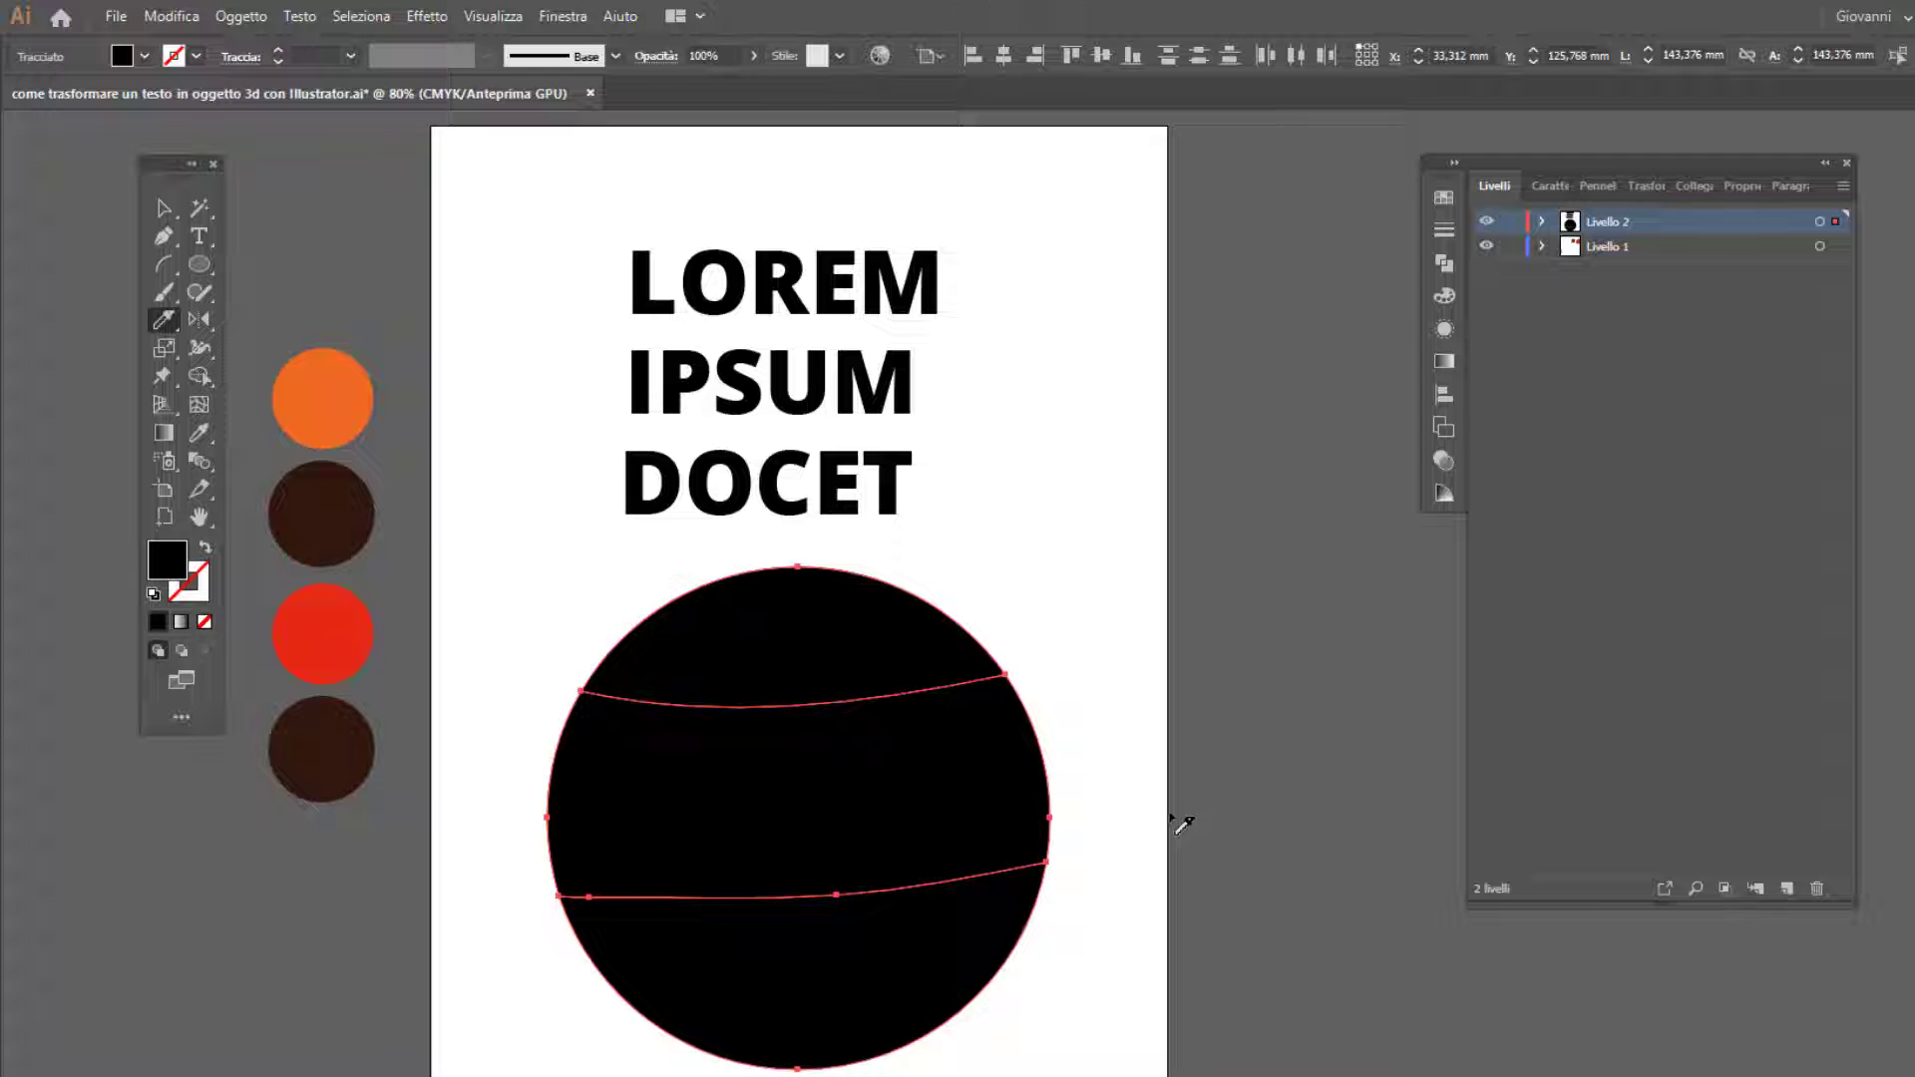
Move the bottom piece down and the top cap up to open thin white gaps
{"action": "left_click", "coordinate": [164, 208]}
{"action": "left_click", "coordinate": [824, 1017]}
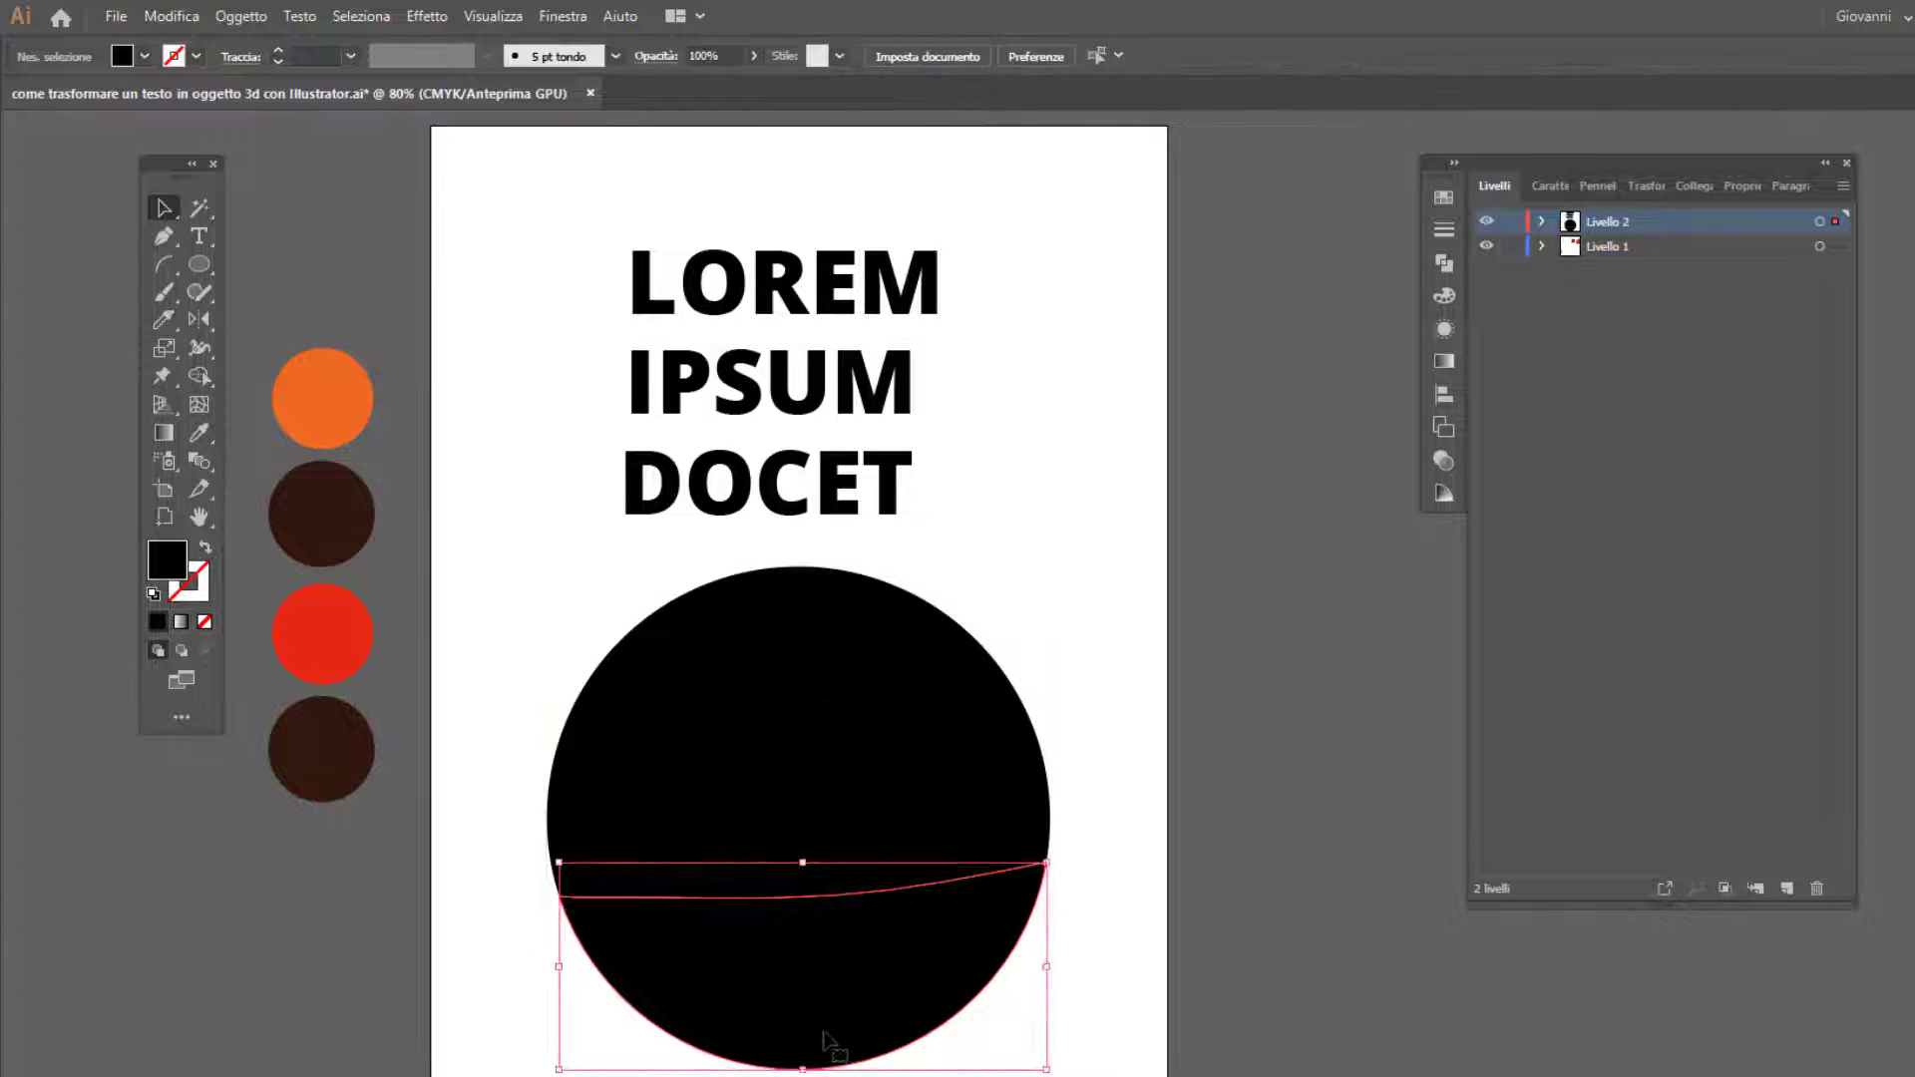
{"action": "left_click_drag", "start_coordinate": [823, 1010], "coordinate": [823, 1030]}
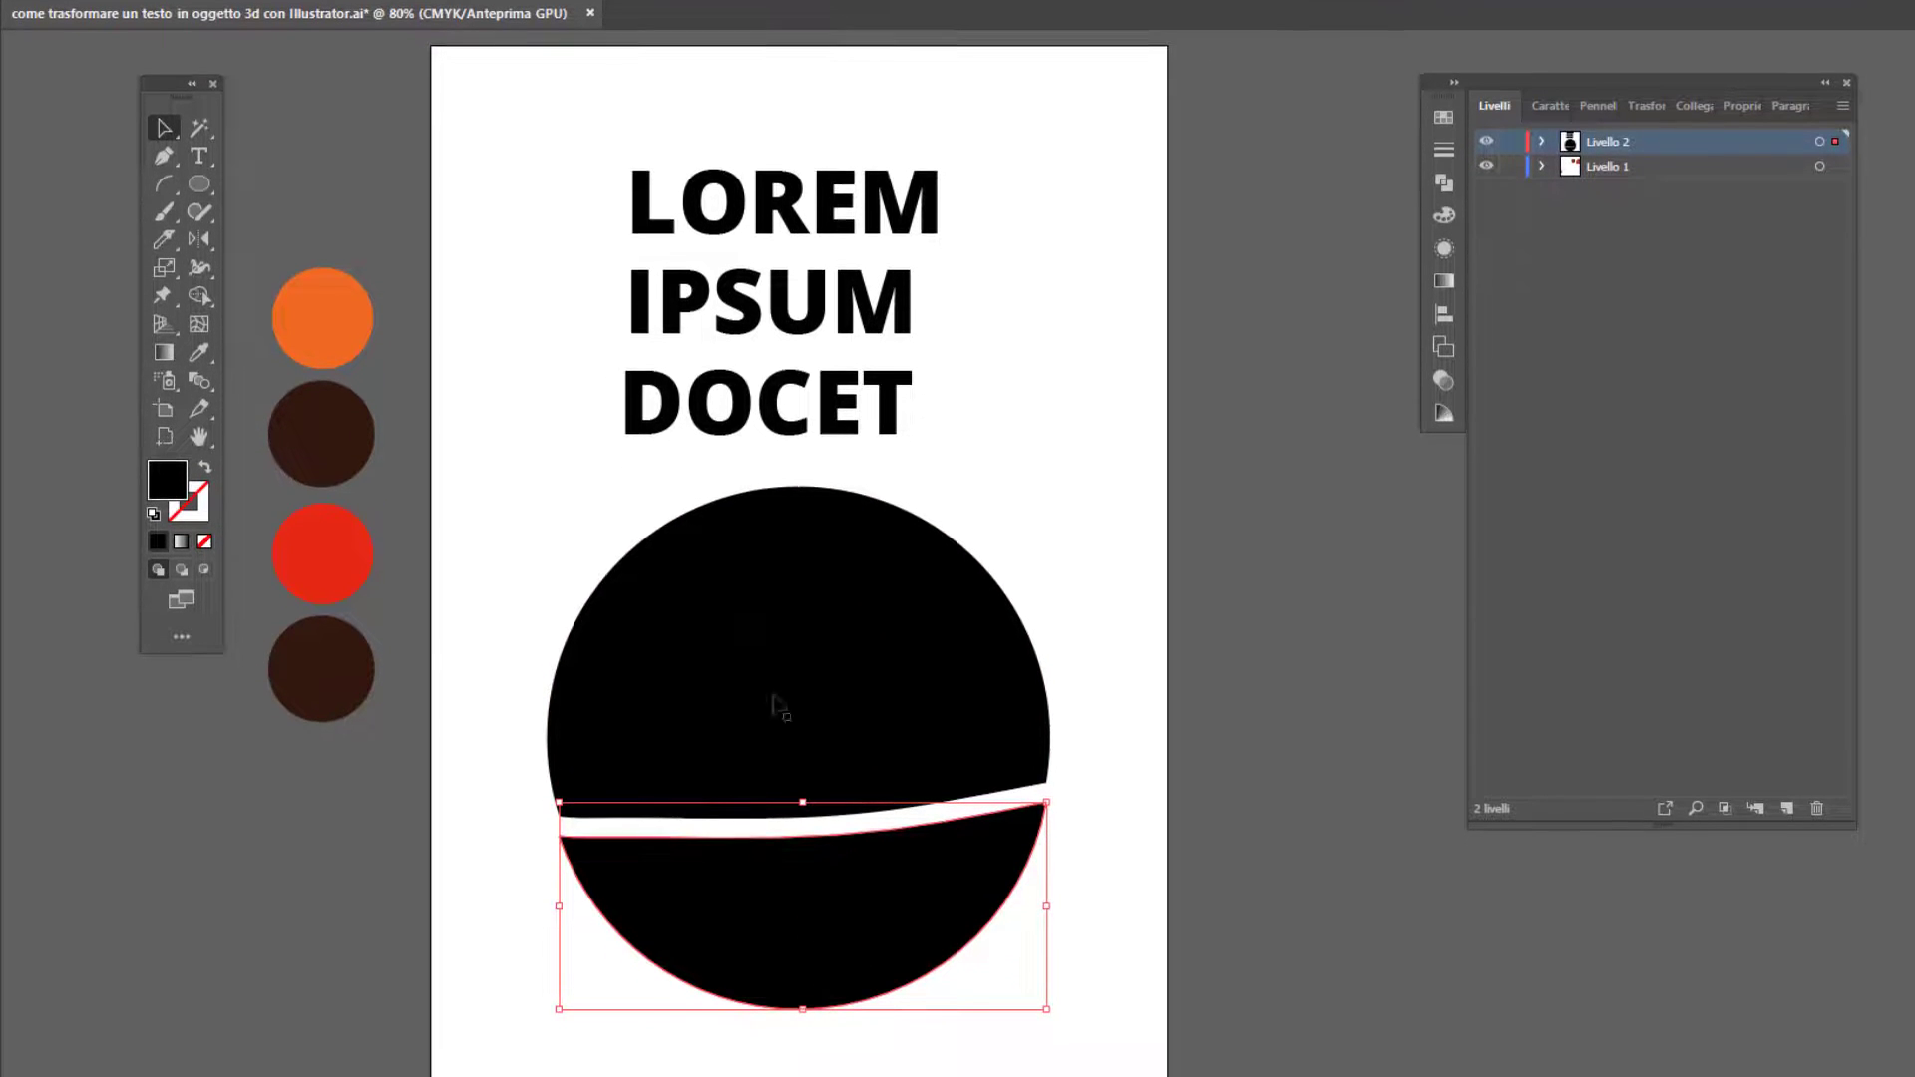
{"action": "left_click_drag", "start_coordinate": [758, 559], "coordinate": [755, 530]}
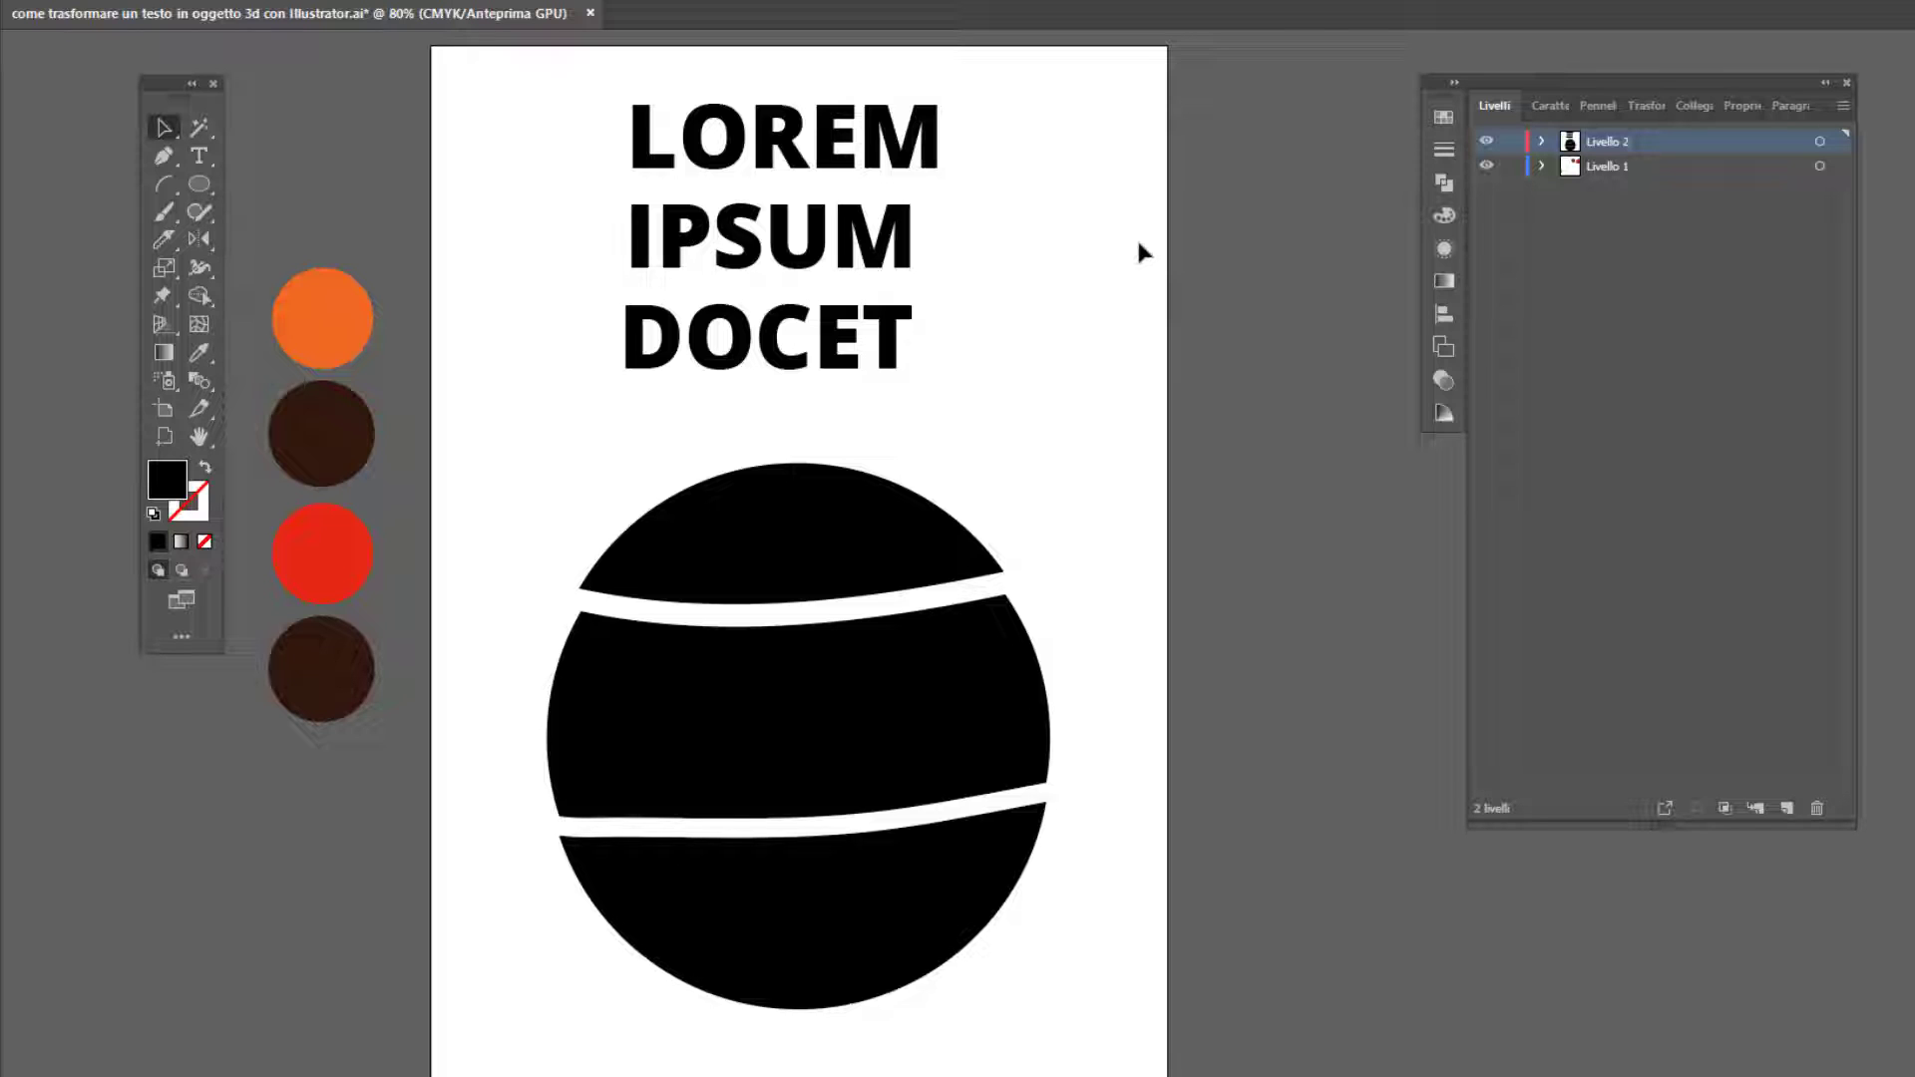
Warp LOREM into the top circle cap with Make with Top Object (Ctrl+Alt+C)
{"action": "left_click", "coordinate": [836, 158]}
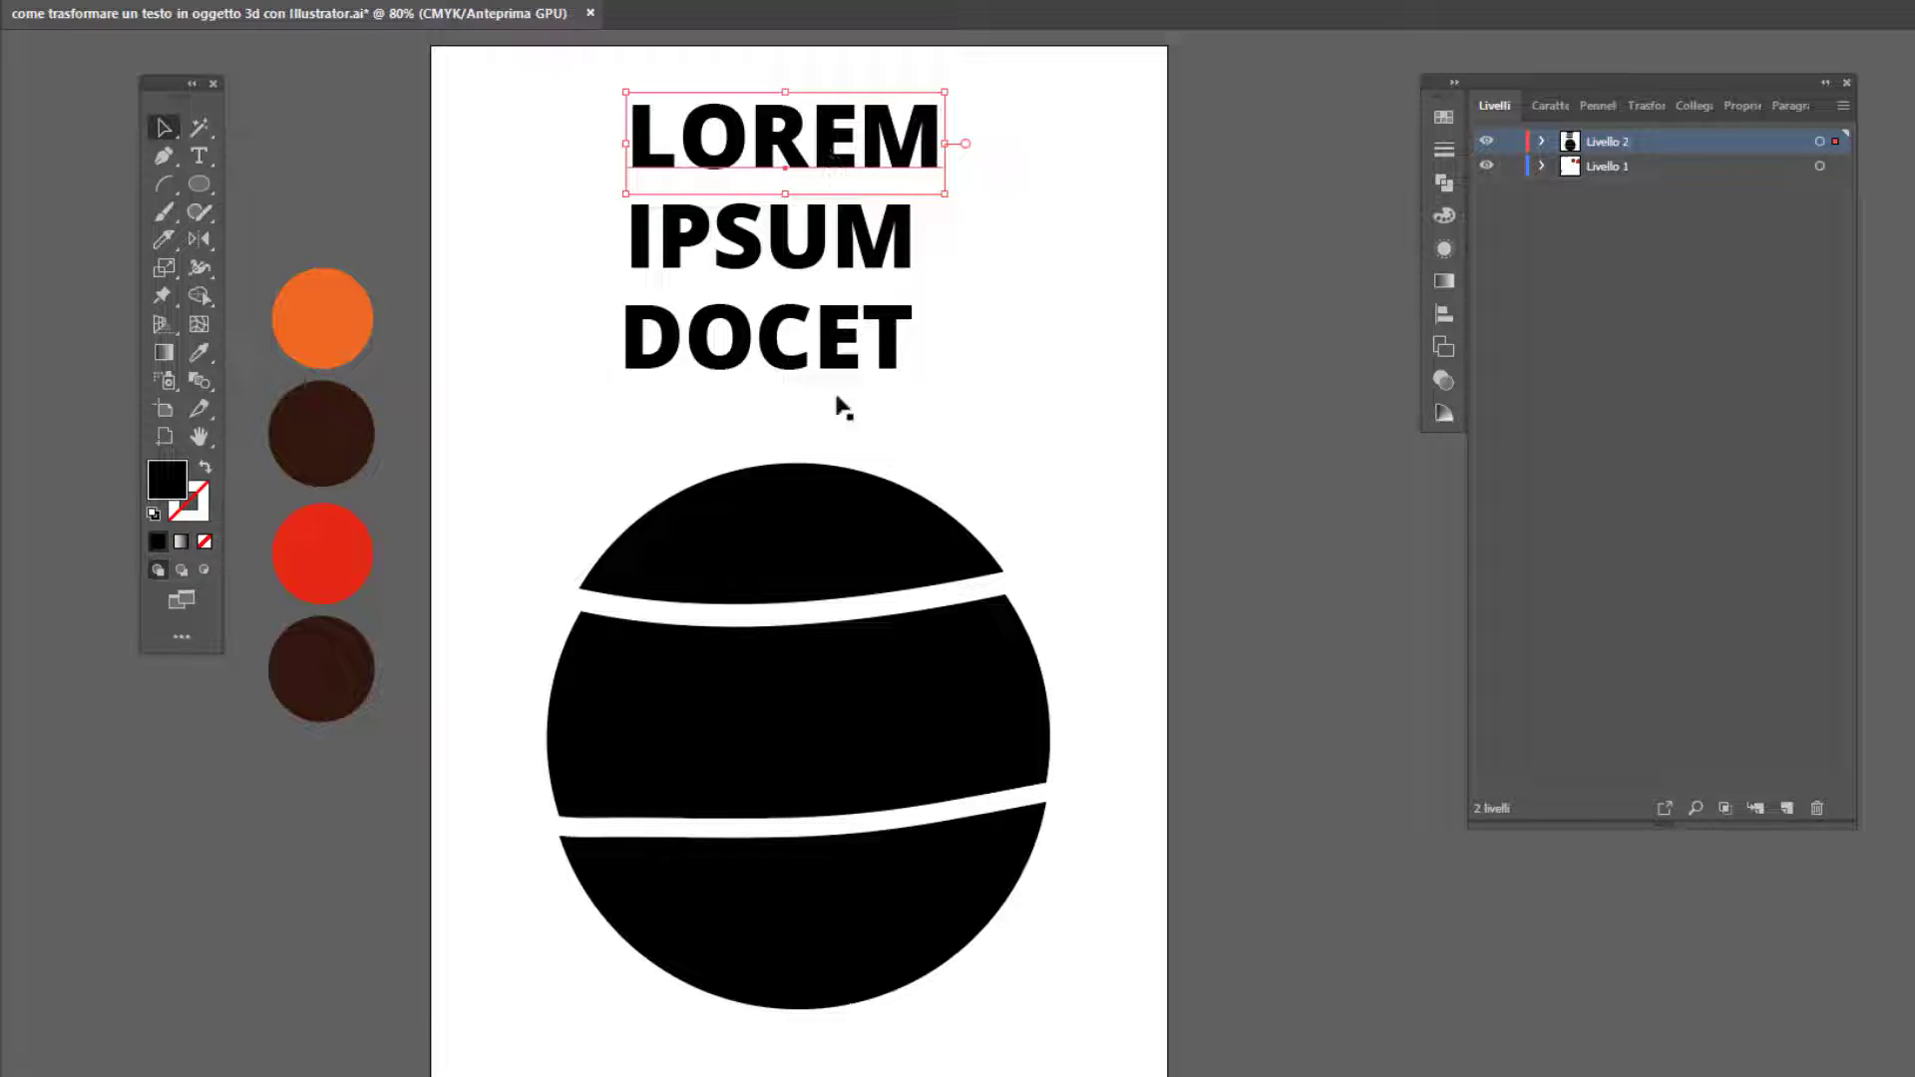
{"action": "key", "text": "shift"}
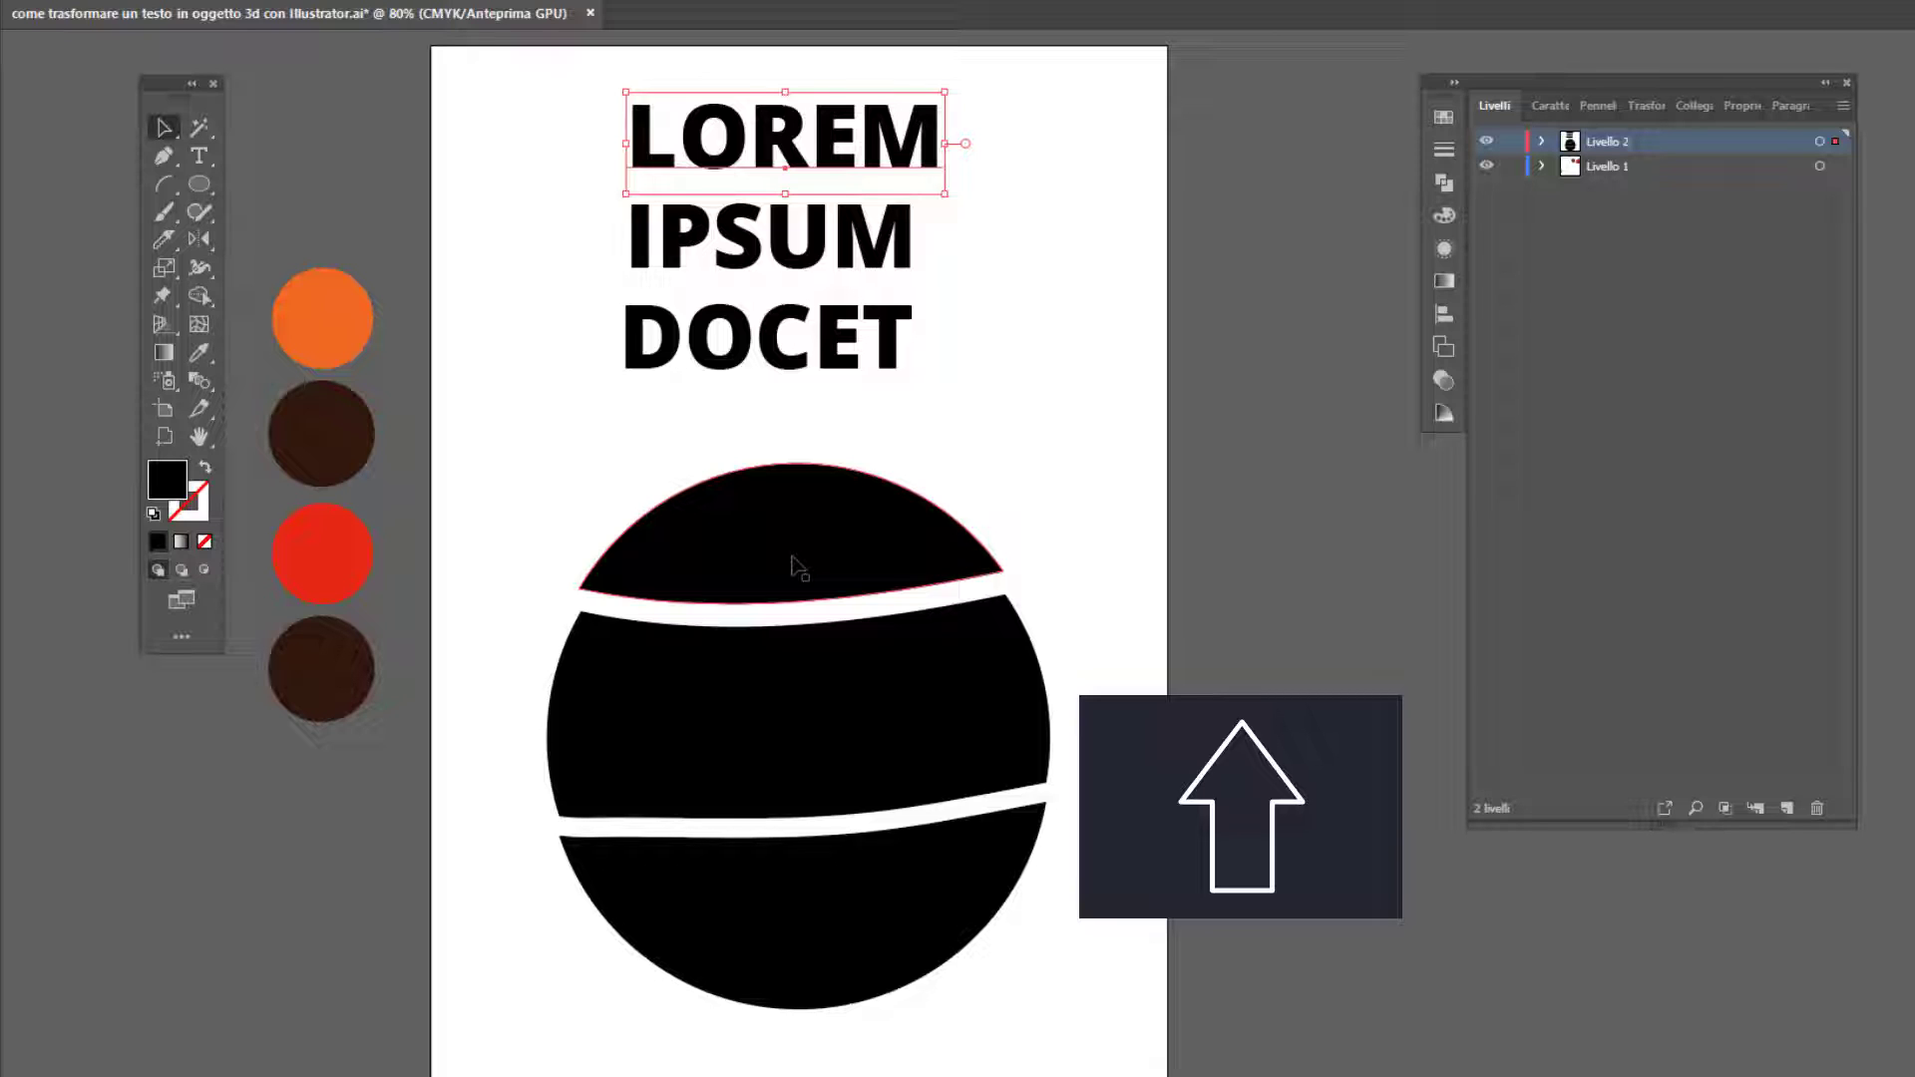
{"action": "left_click", "coordinate": [798, 567], "text": "shift"}
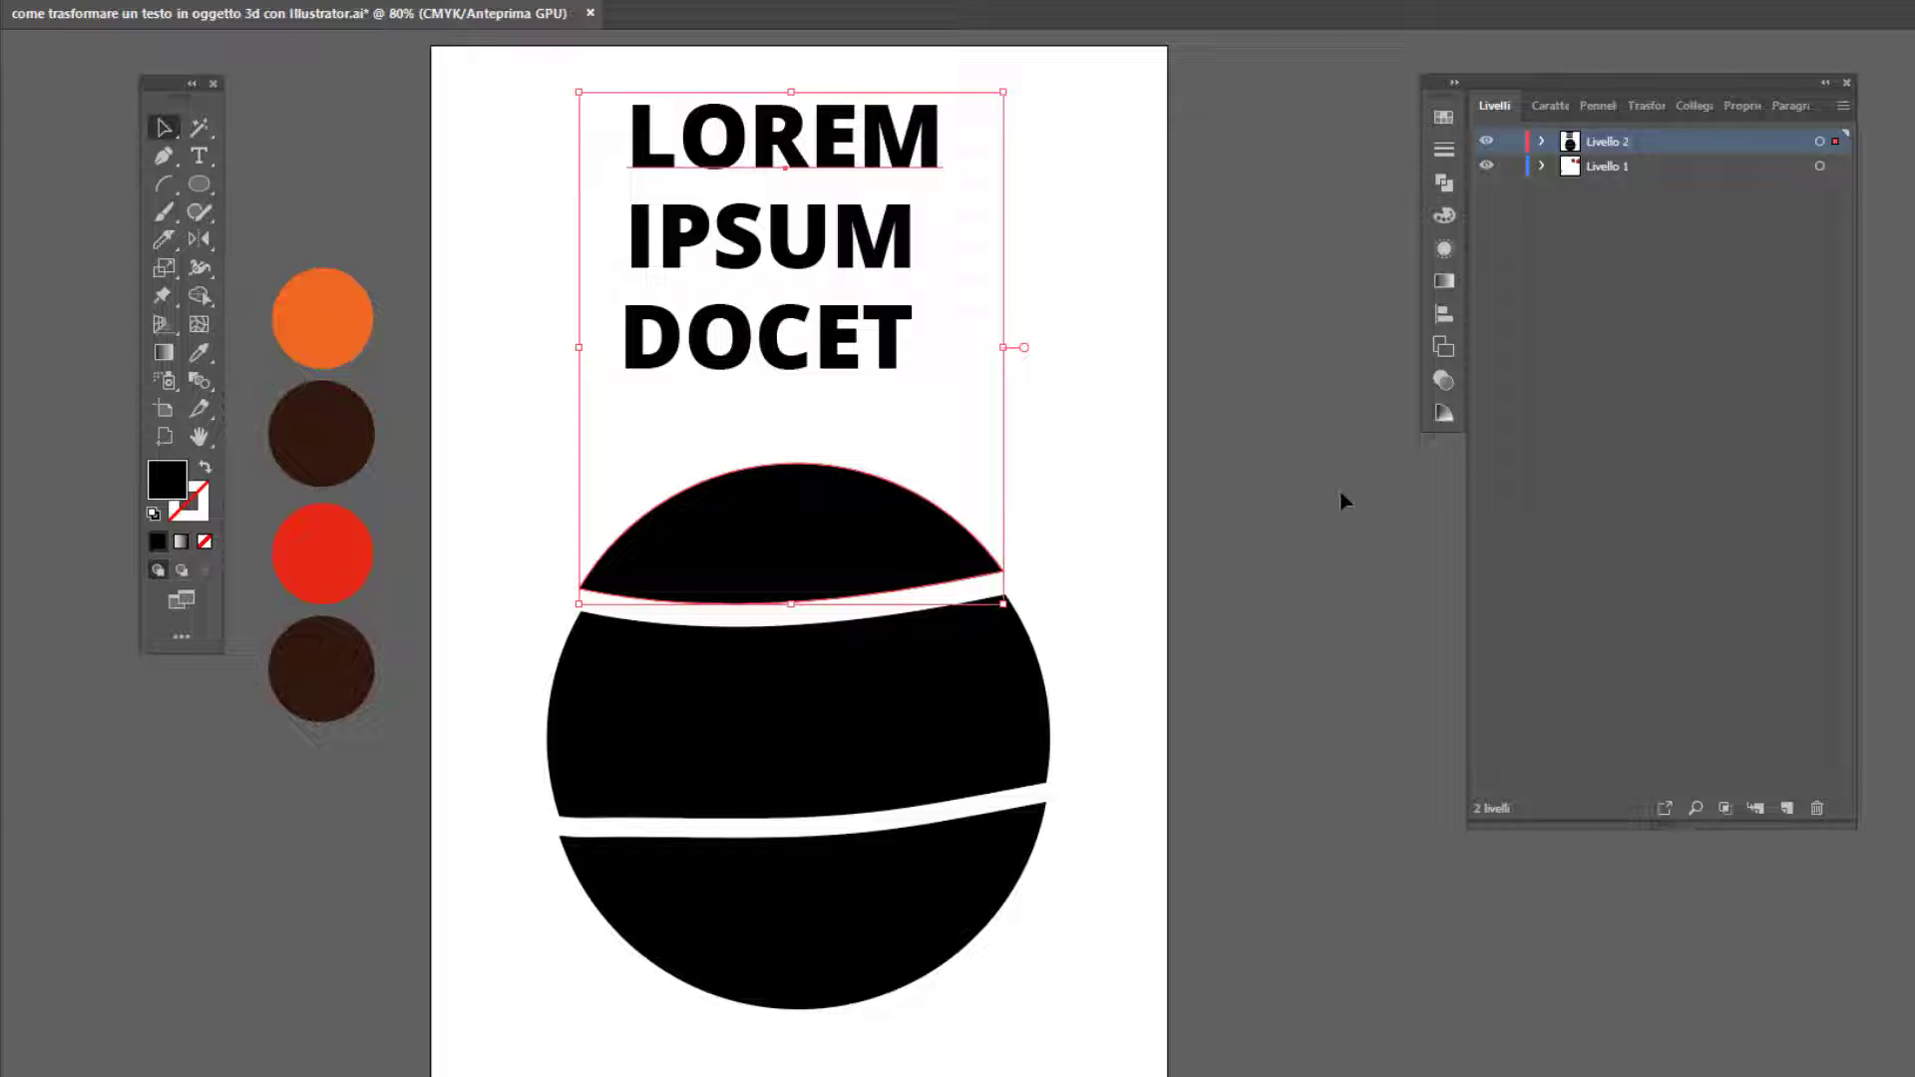
{"action": "key", "text": "ctrl+alt+c"}
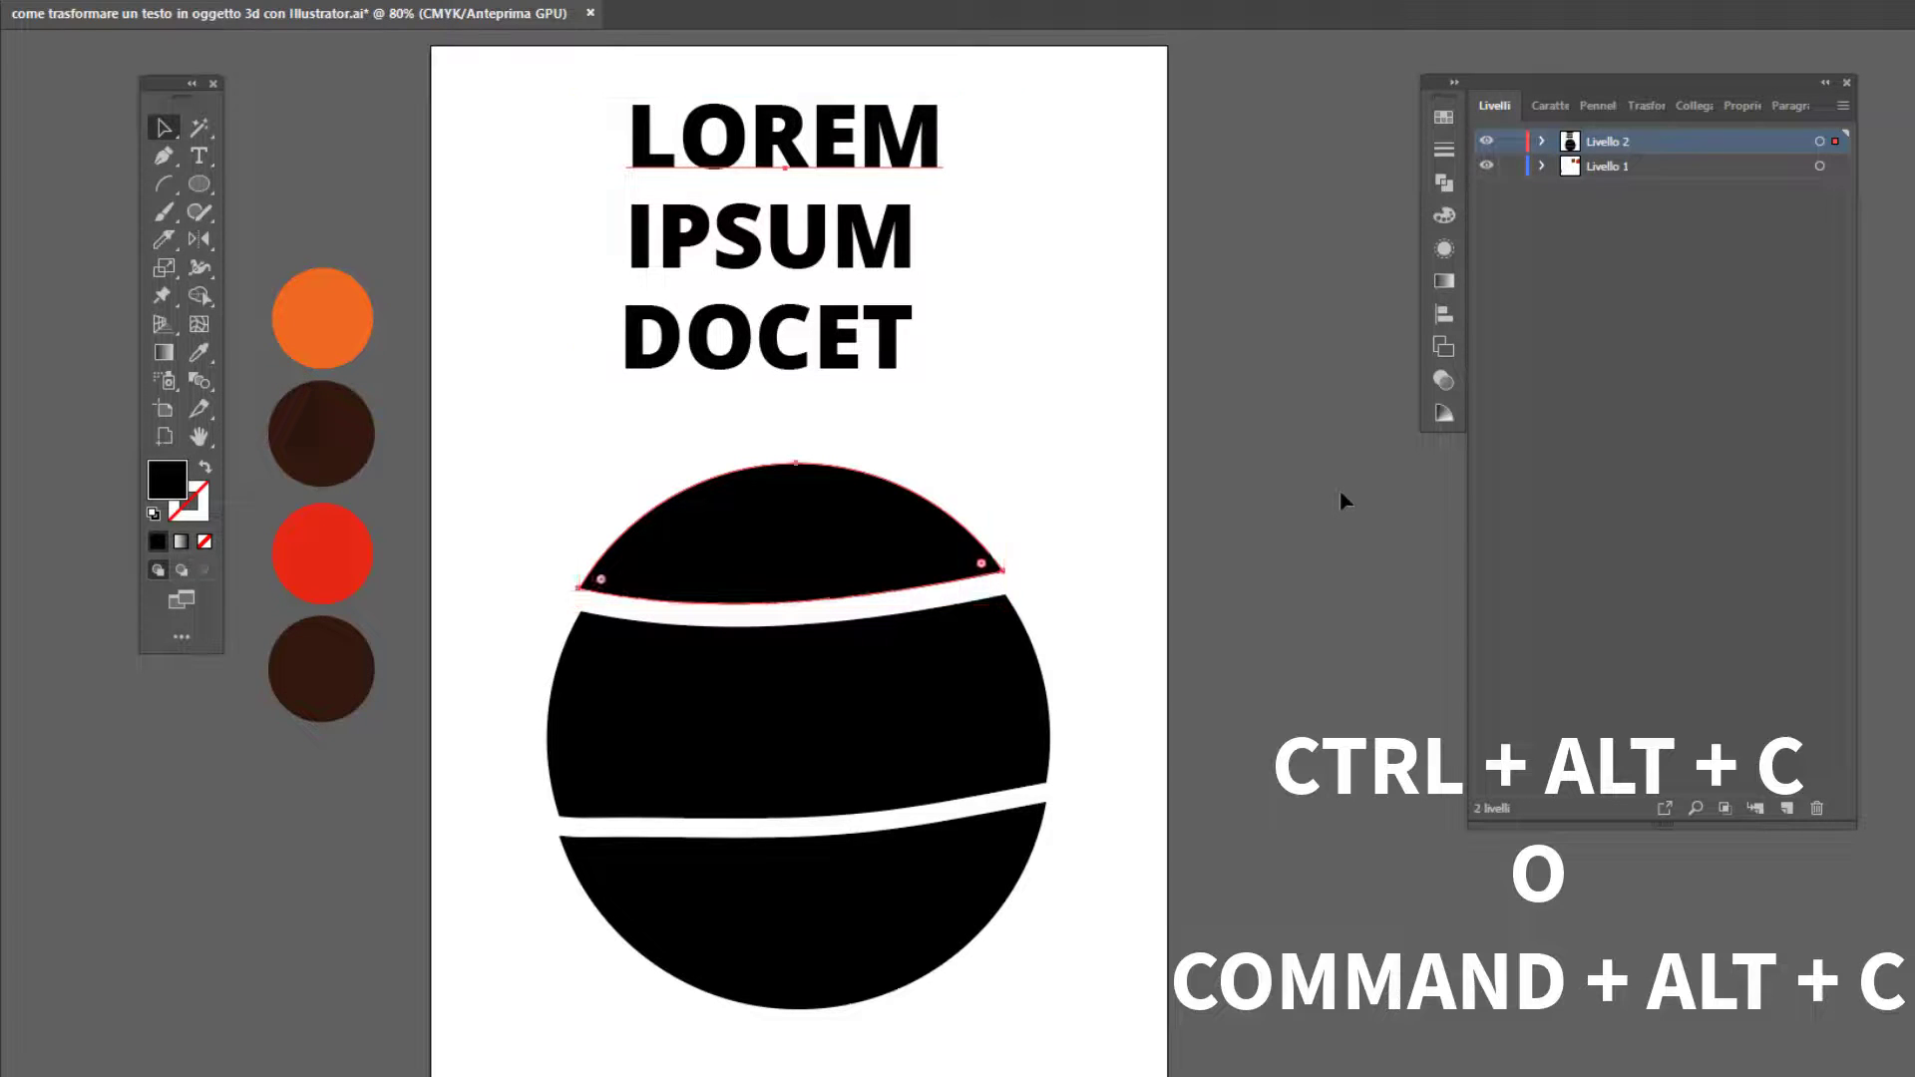
{"action": "key", "text": "ctrl+alt+c"}
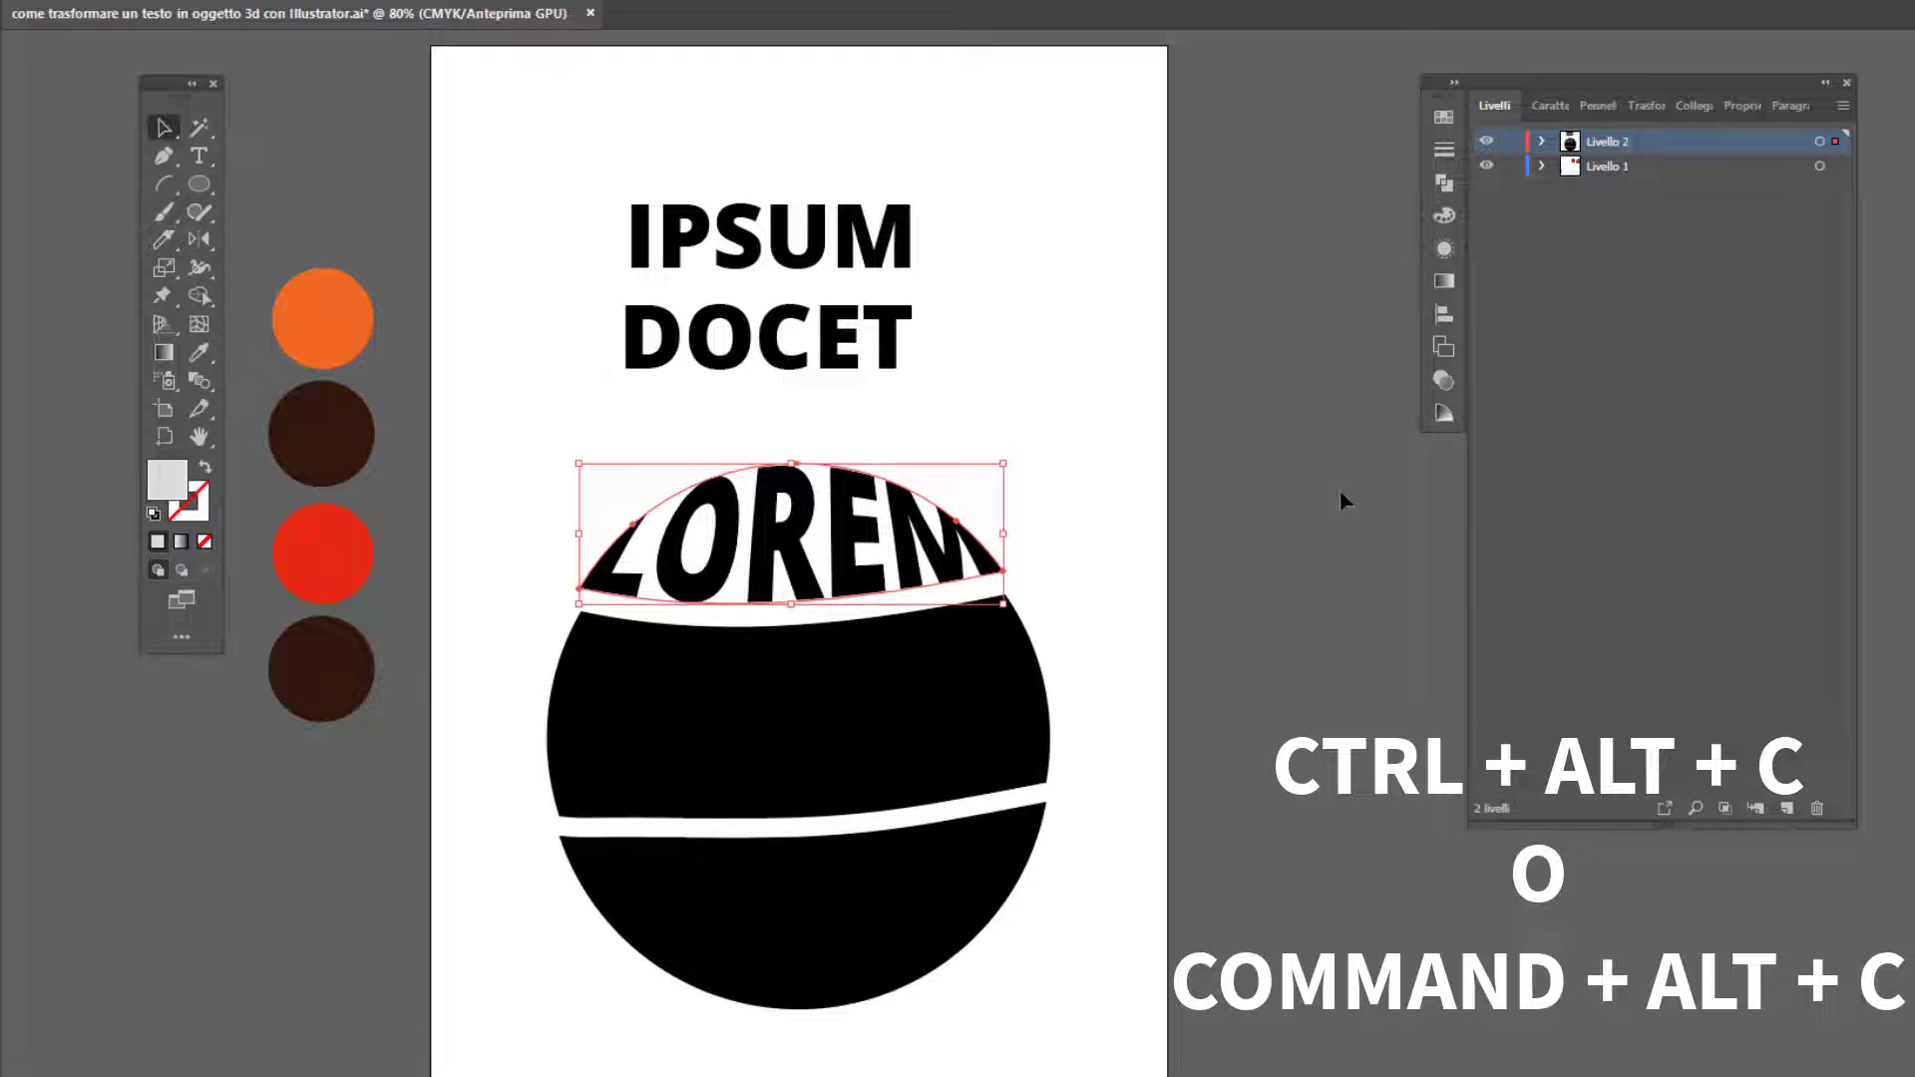
Warp IPSUM into the middle black band with Make with Top Object
{"action": "left_click", "coordinate": [806, 261]}
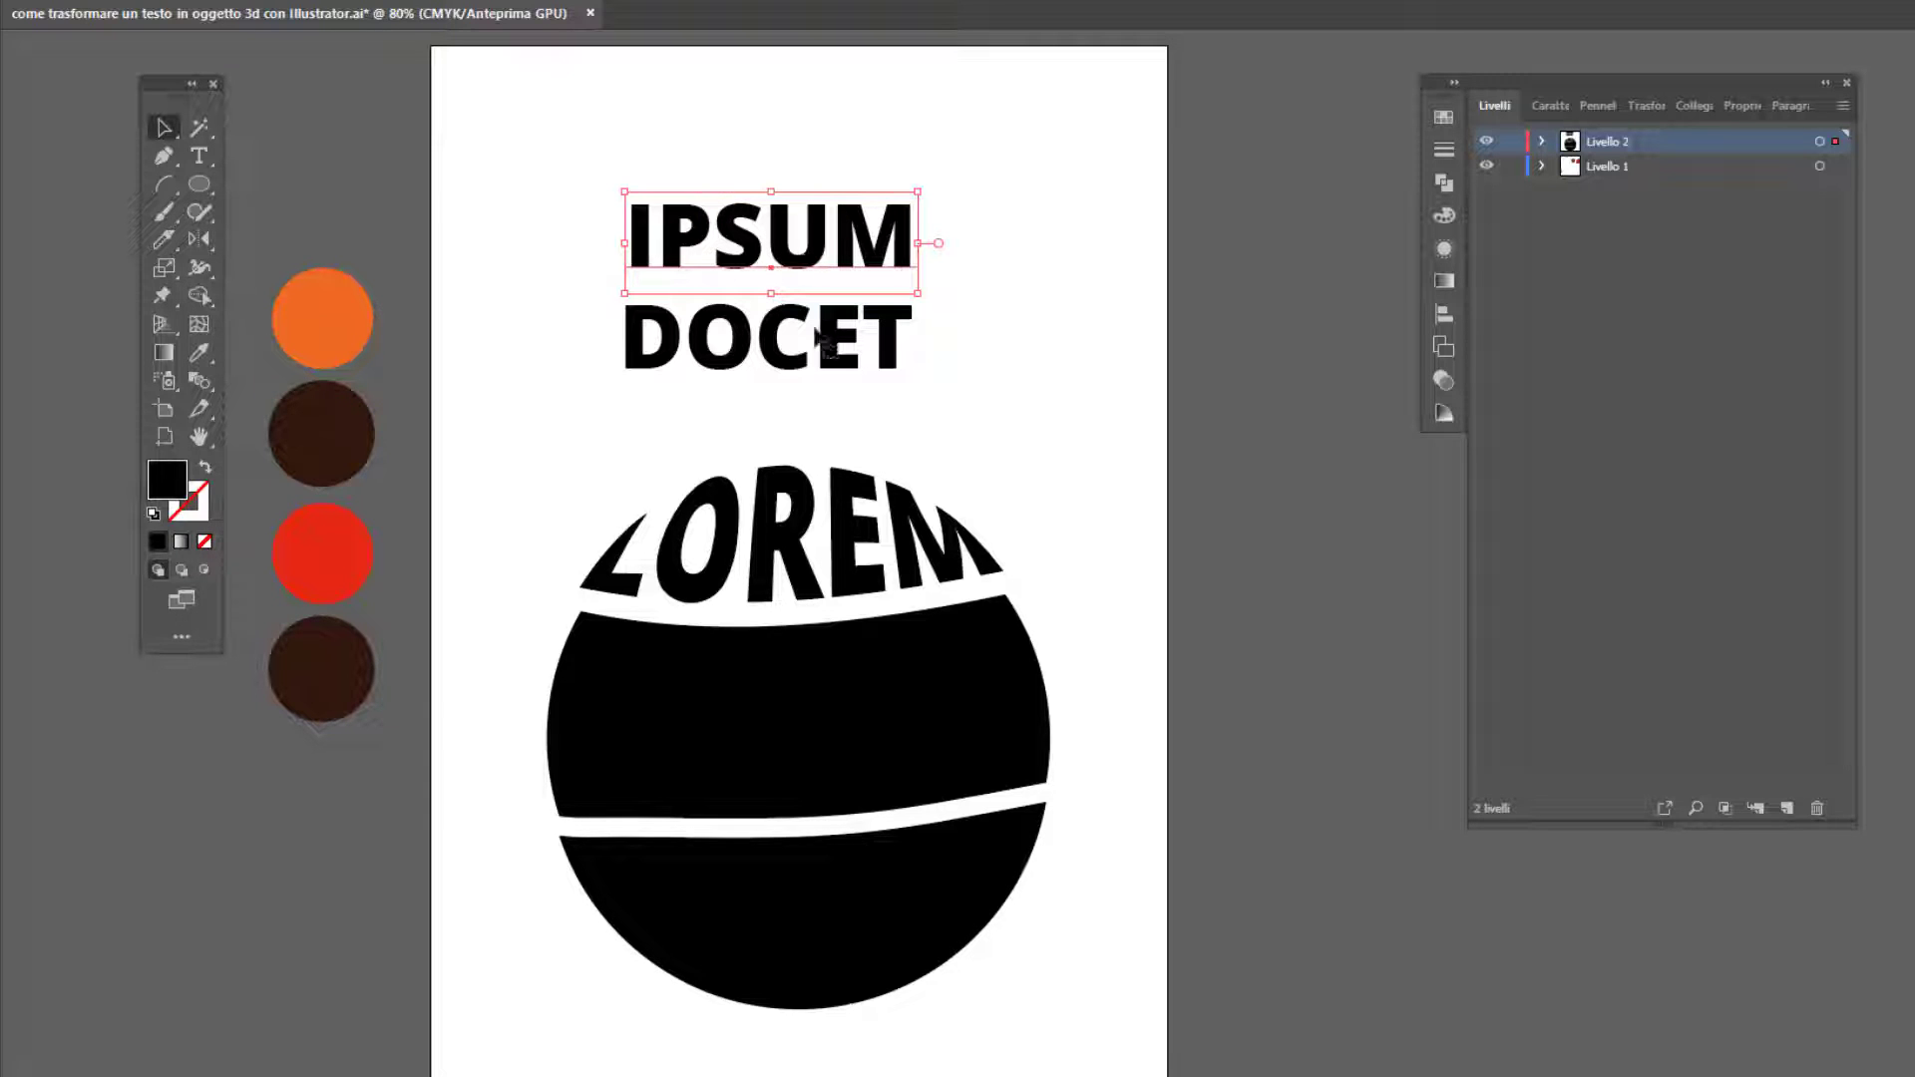
{"action": "left_click", "coordinate": [845, 741], "text": "shift"}
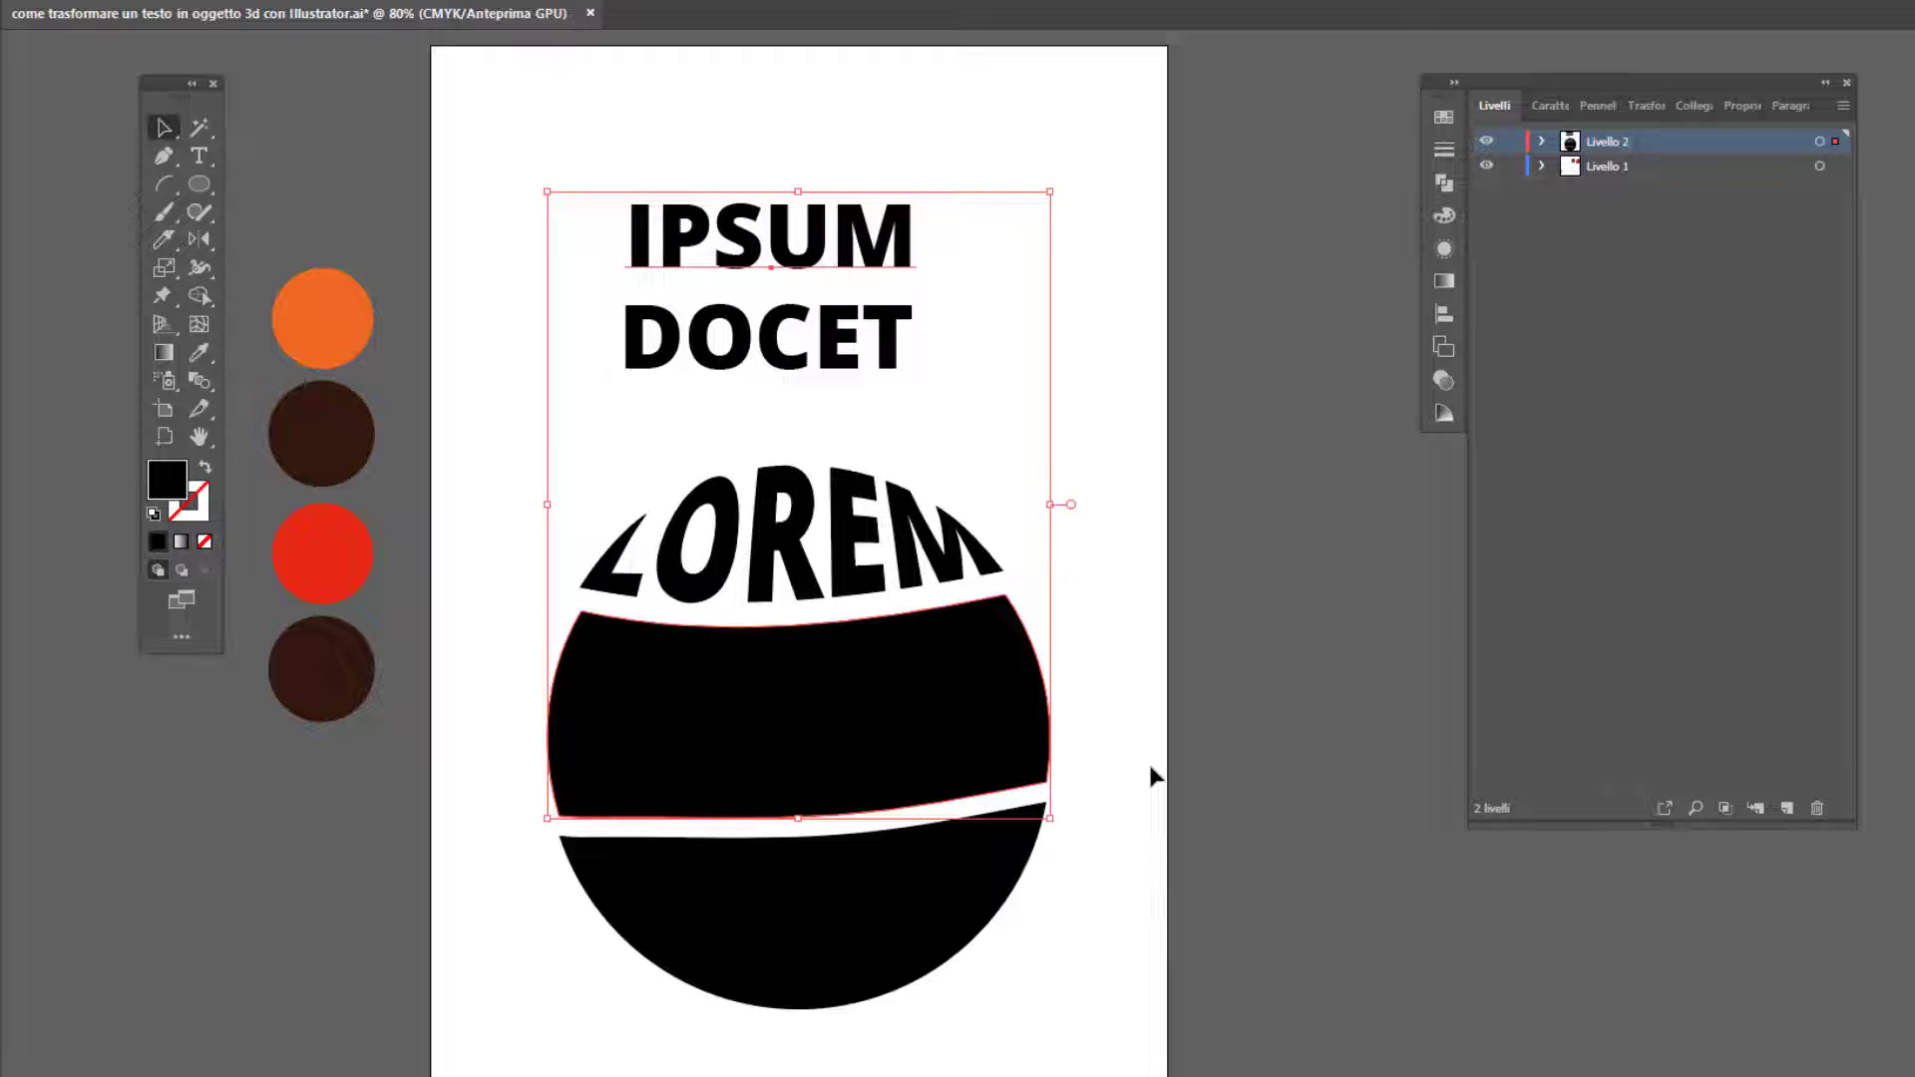
{"action": "key", "text": "a"}
{"action": "key", "text": "alt+ctrl+c"}
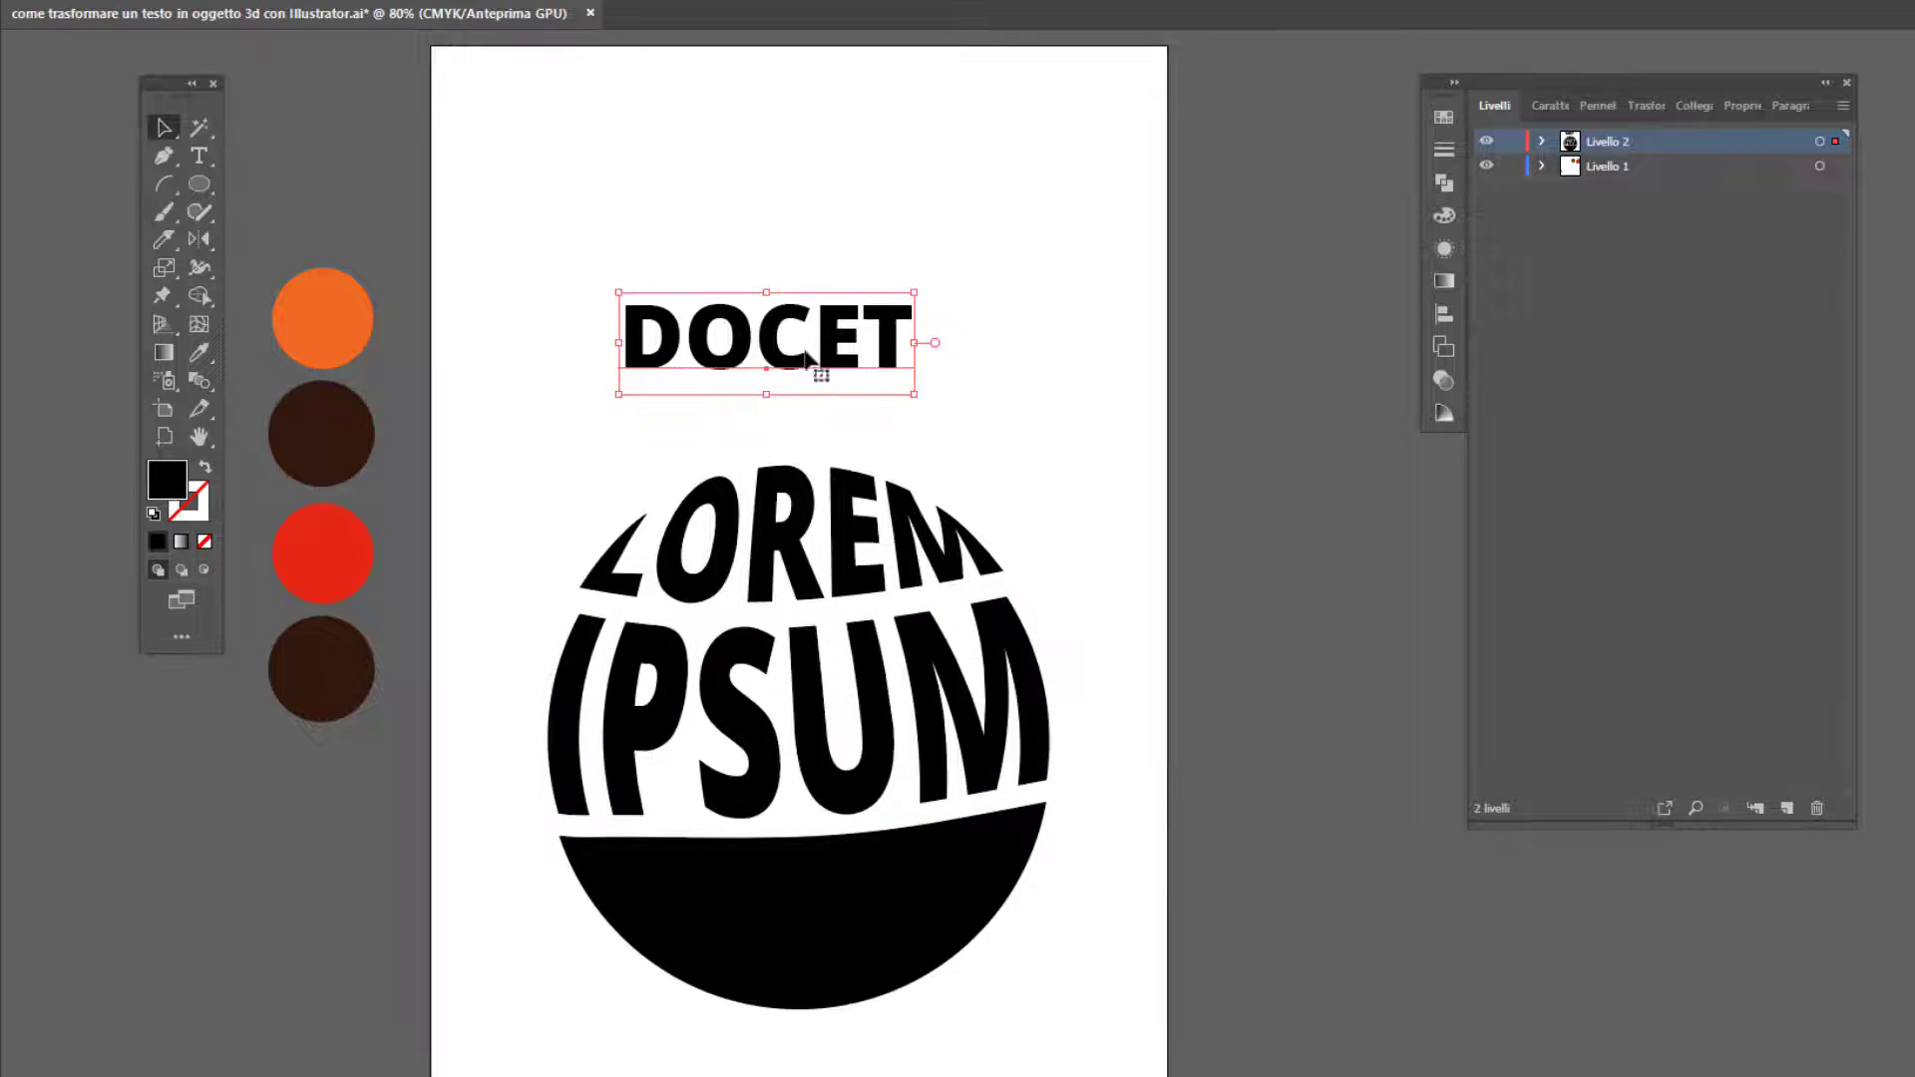
Warp DOCET into the bottom black band with Make with Top Object
{"action": "left_click", "coordinate": [816, 926], "text": "shift"}
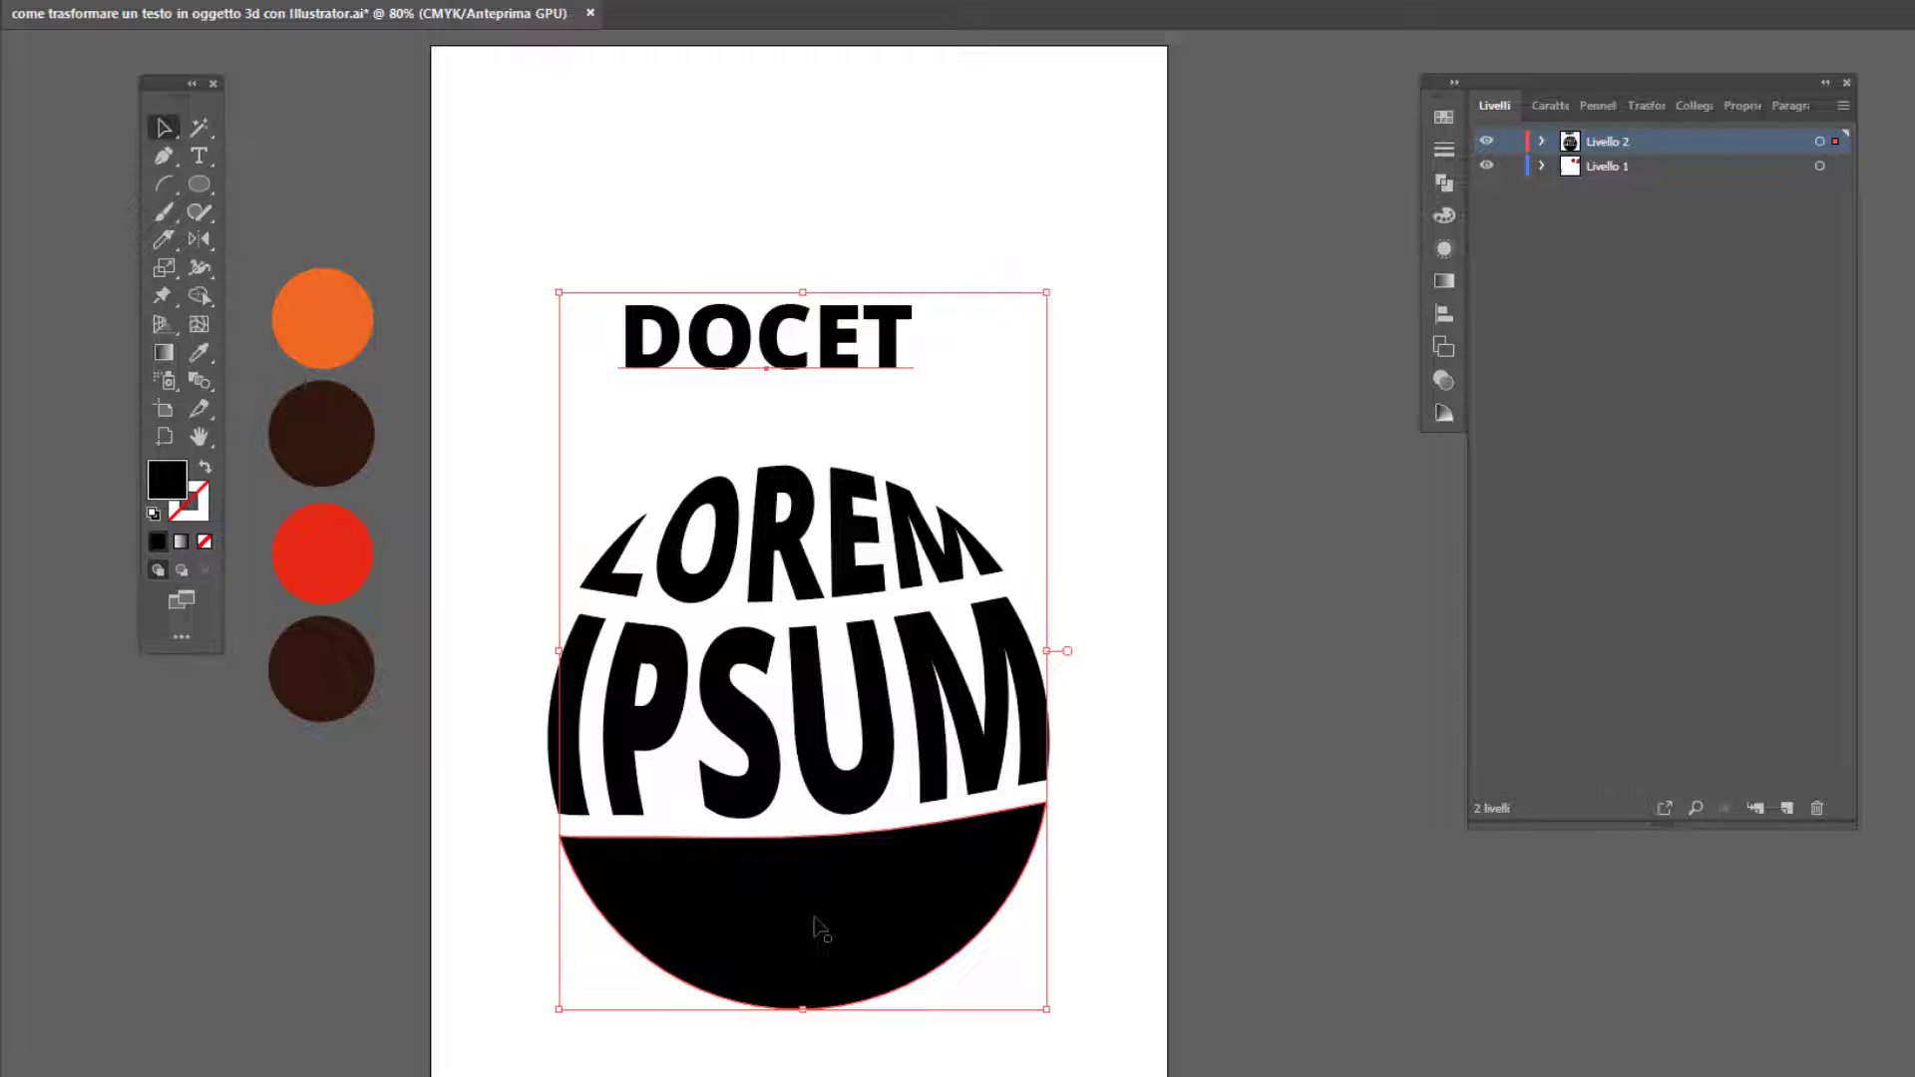
{"action": "key", "text": "ctrl+alt+c"}
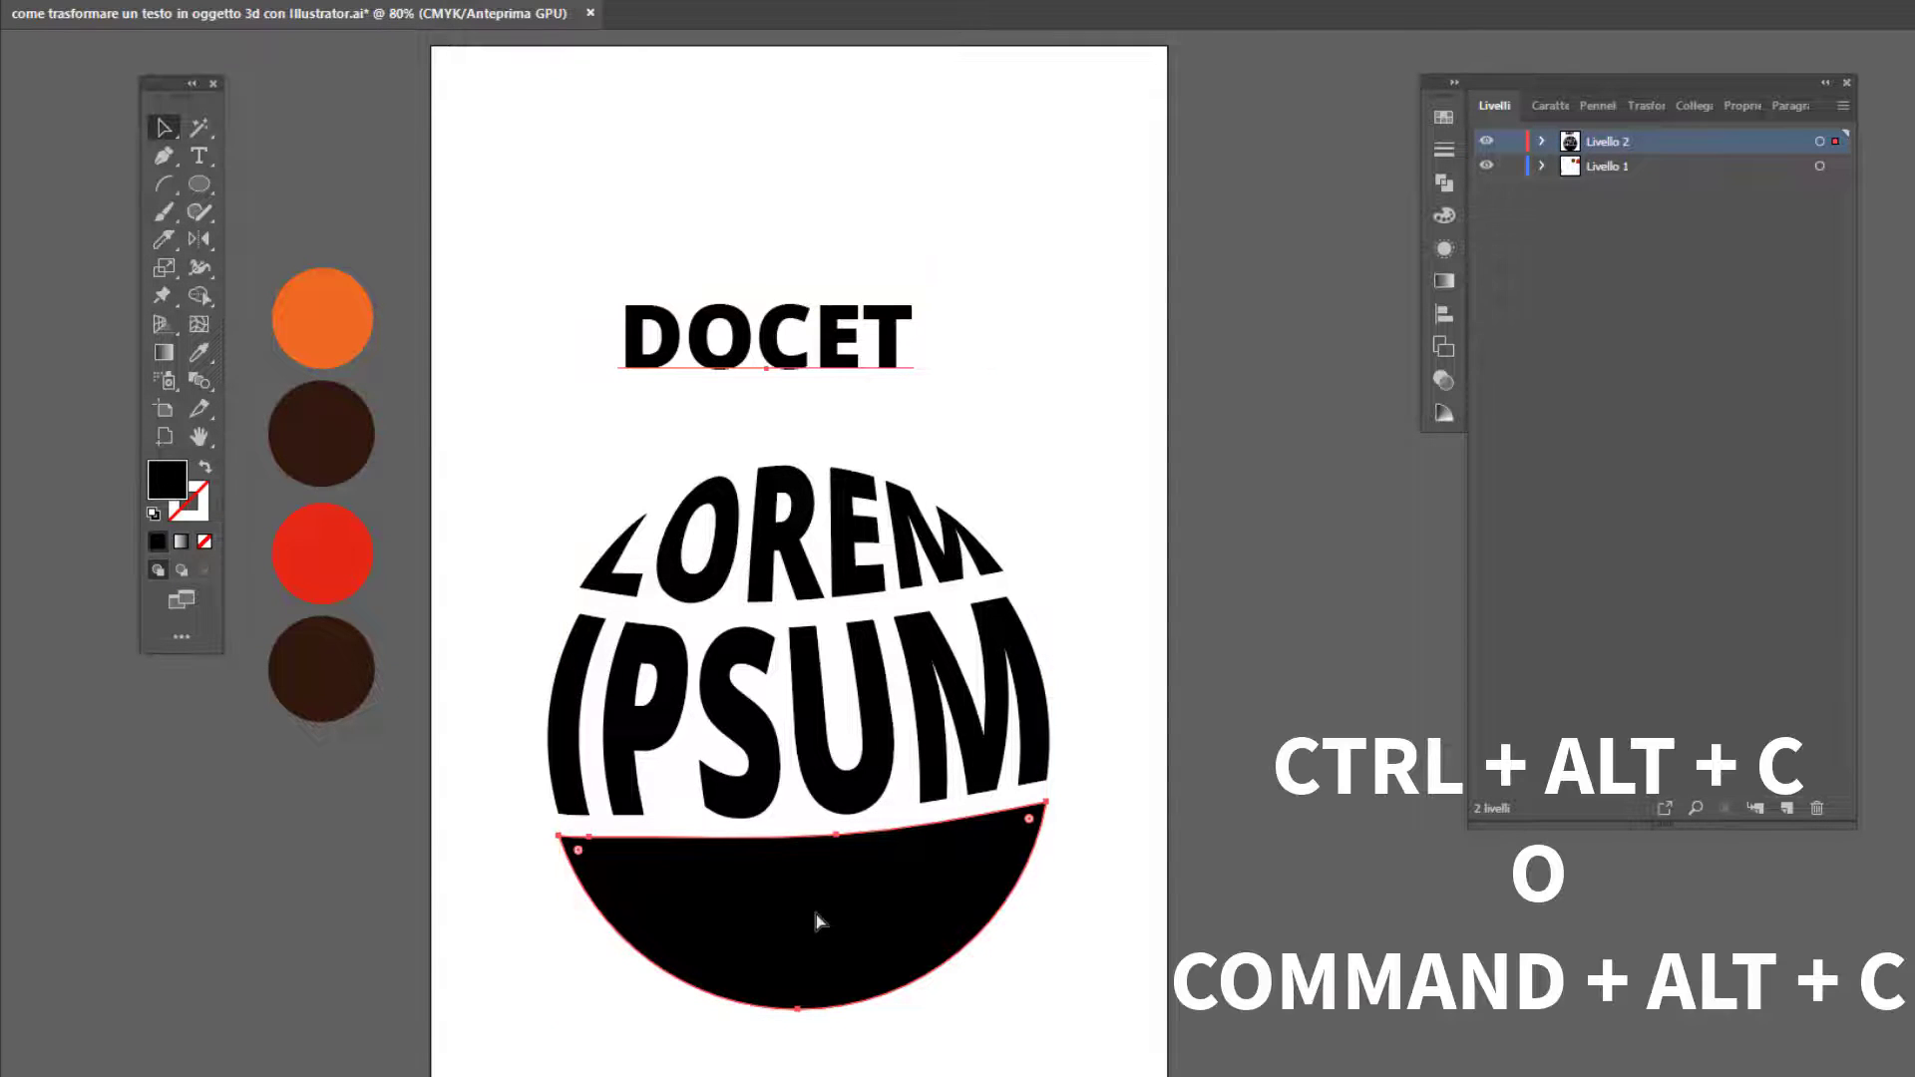
{"action": "key", "text": "ctrl+alt+c"}
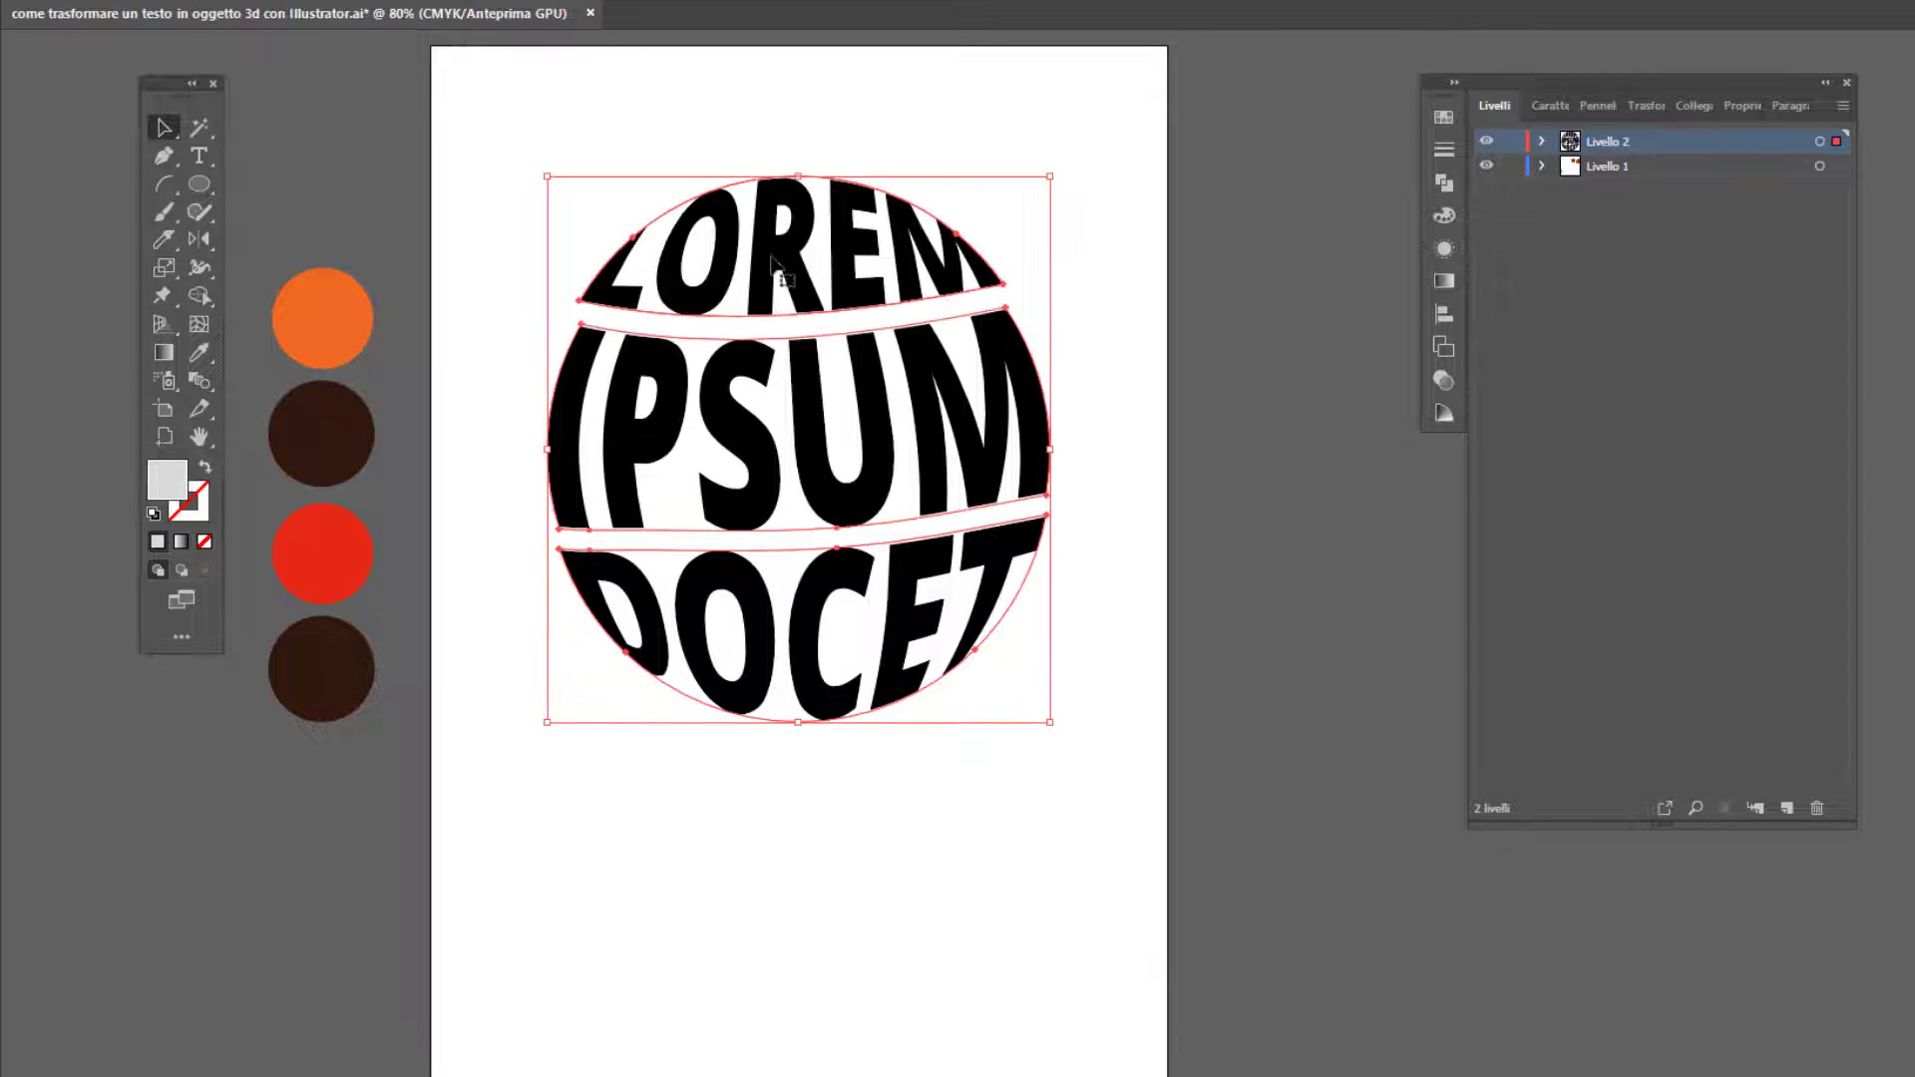
Expand the warped words into outlines (Object and Fill) and group them (Raggruppa)
{"action": "left_click", "coordinate": [239, 16]}
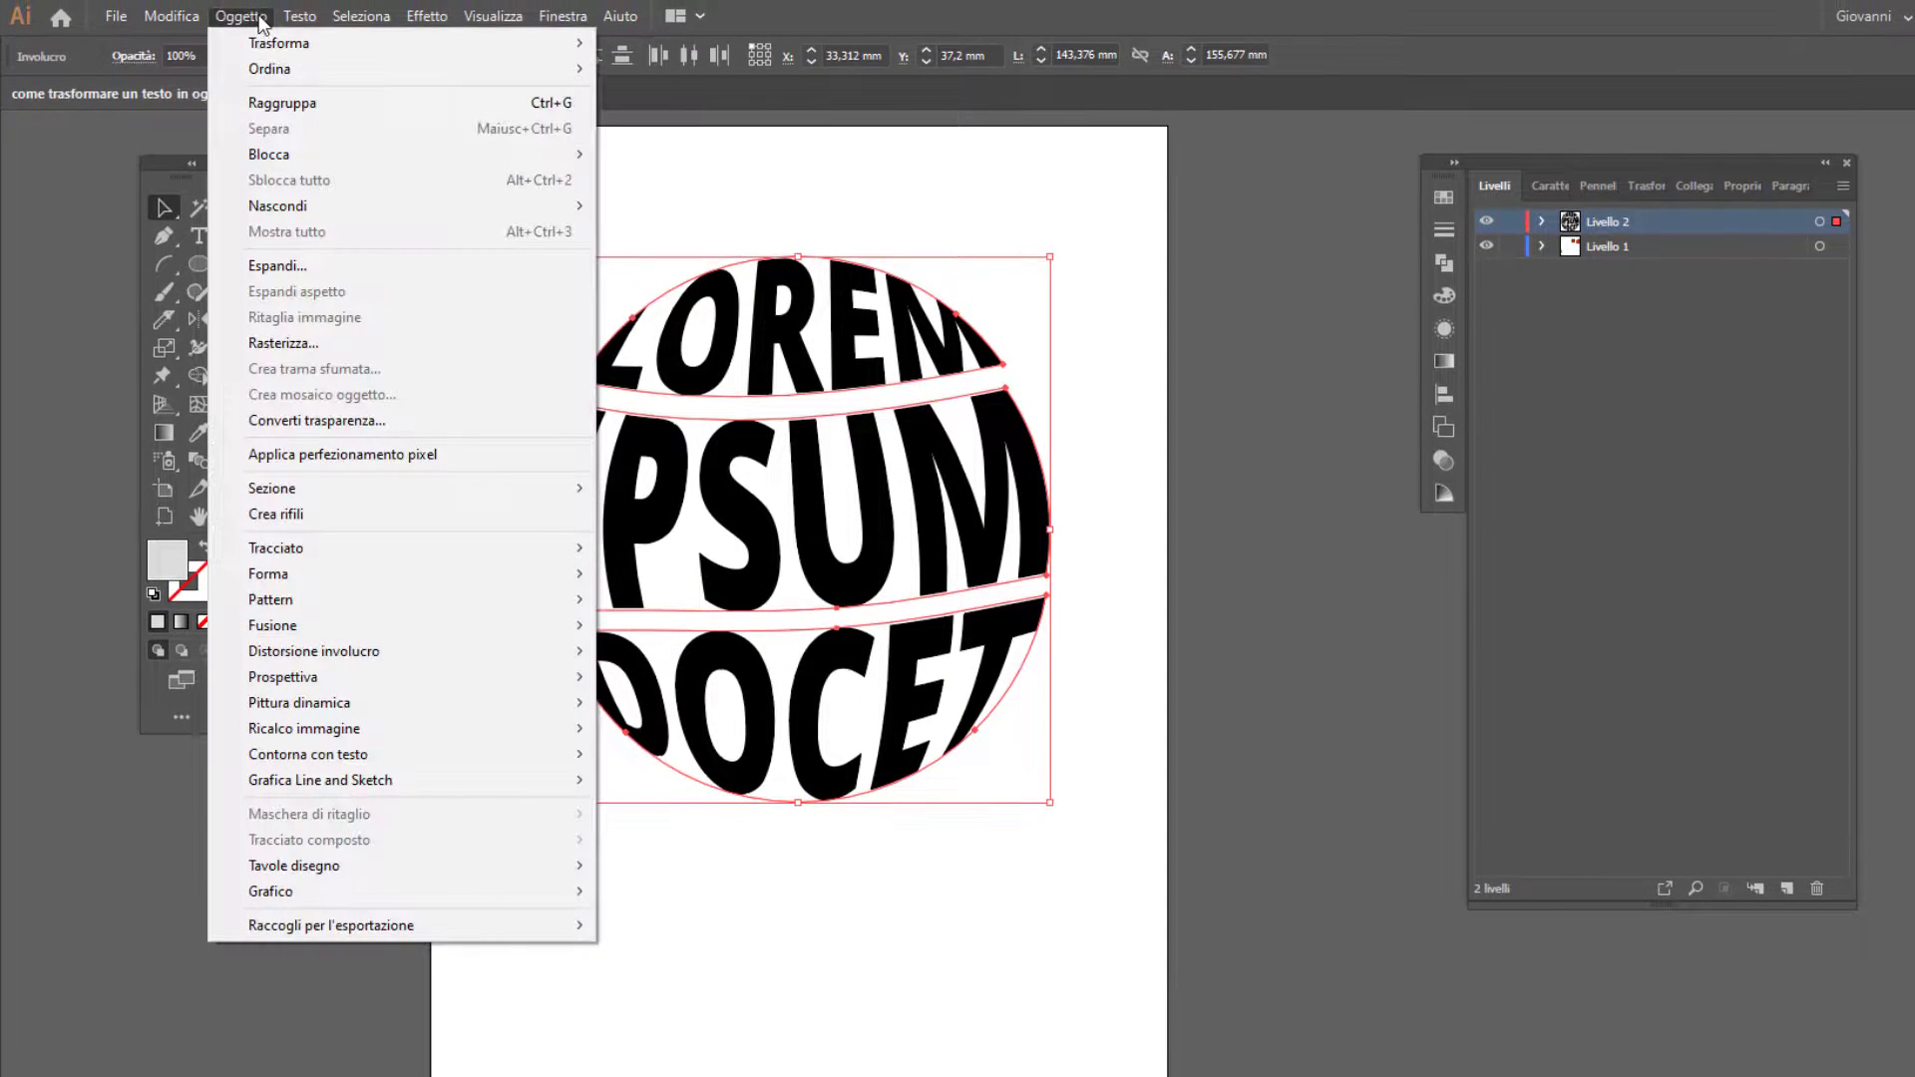
{"action": "left_click", "coordinate": [346, 267]}
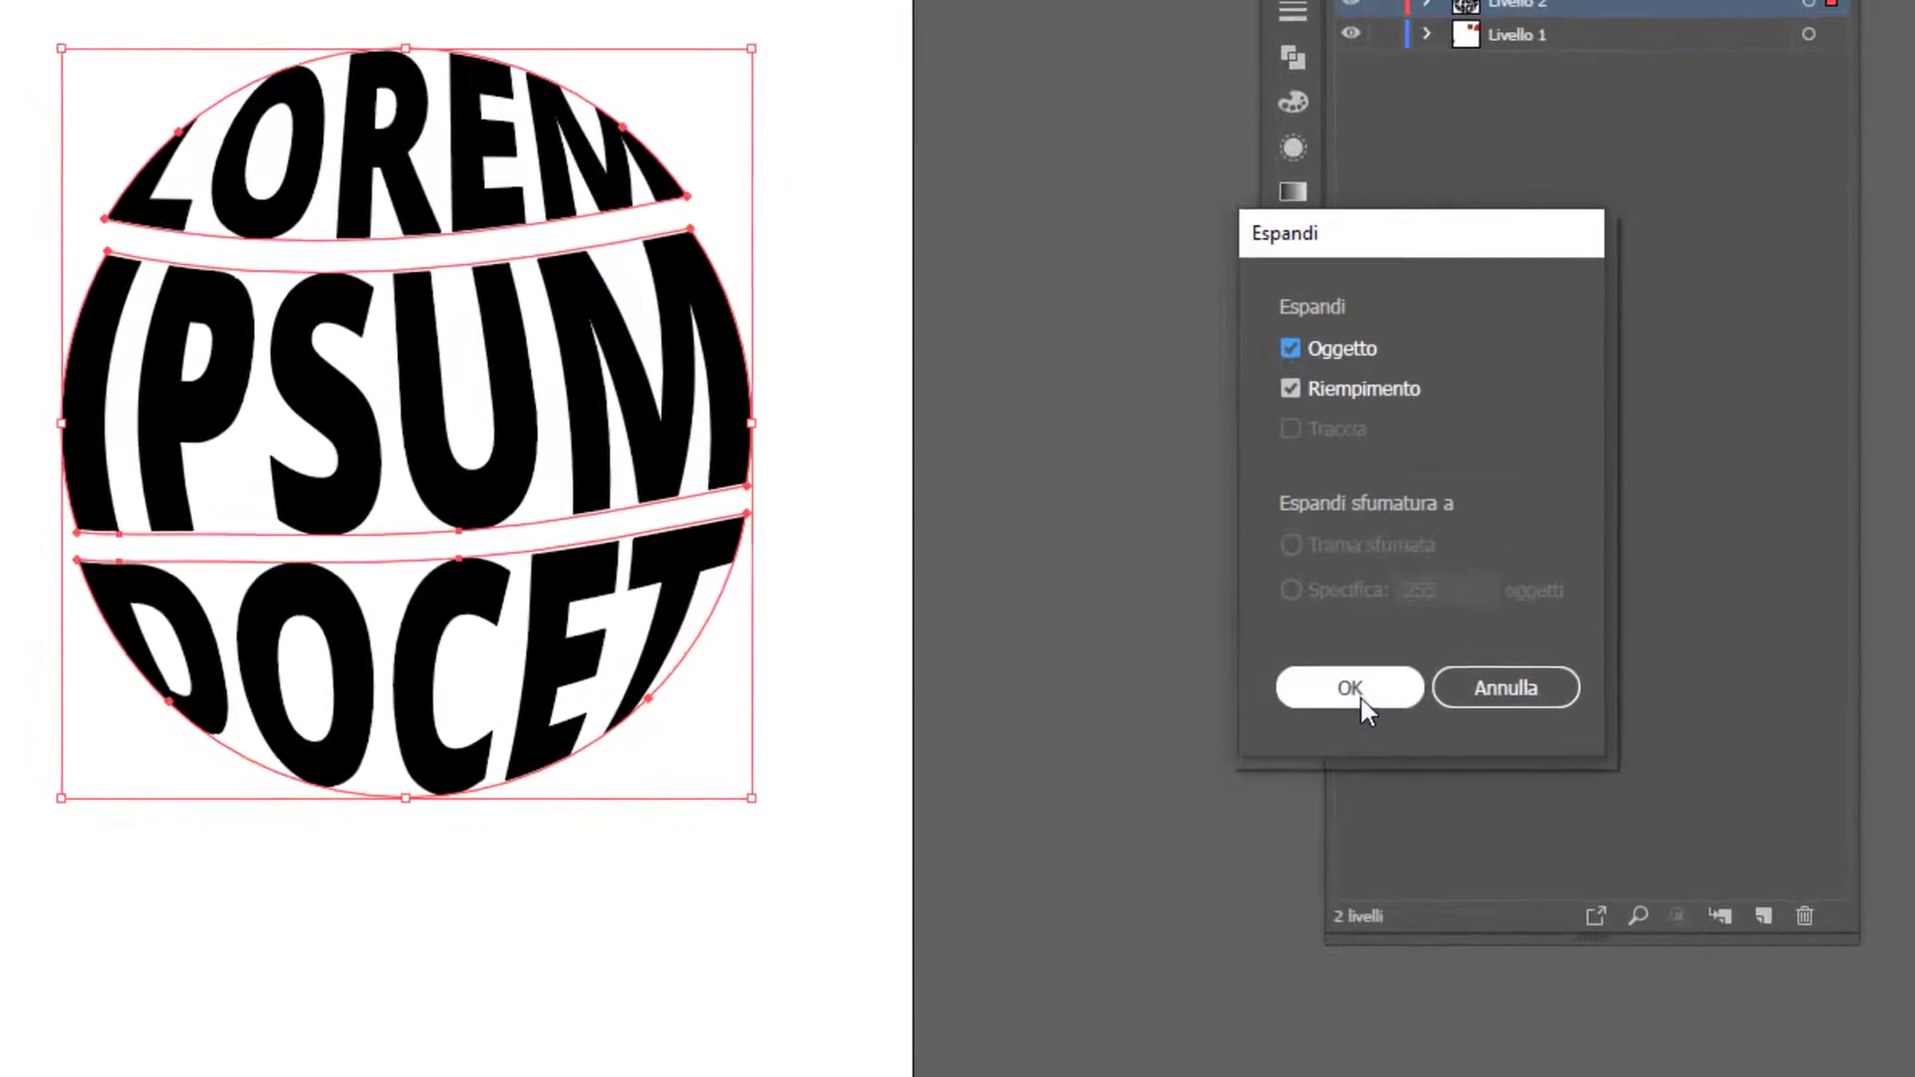
{"action": "left_click", "coordinate": [1361, 698]}
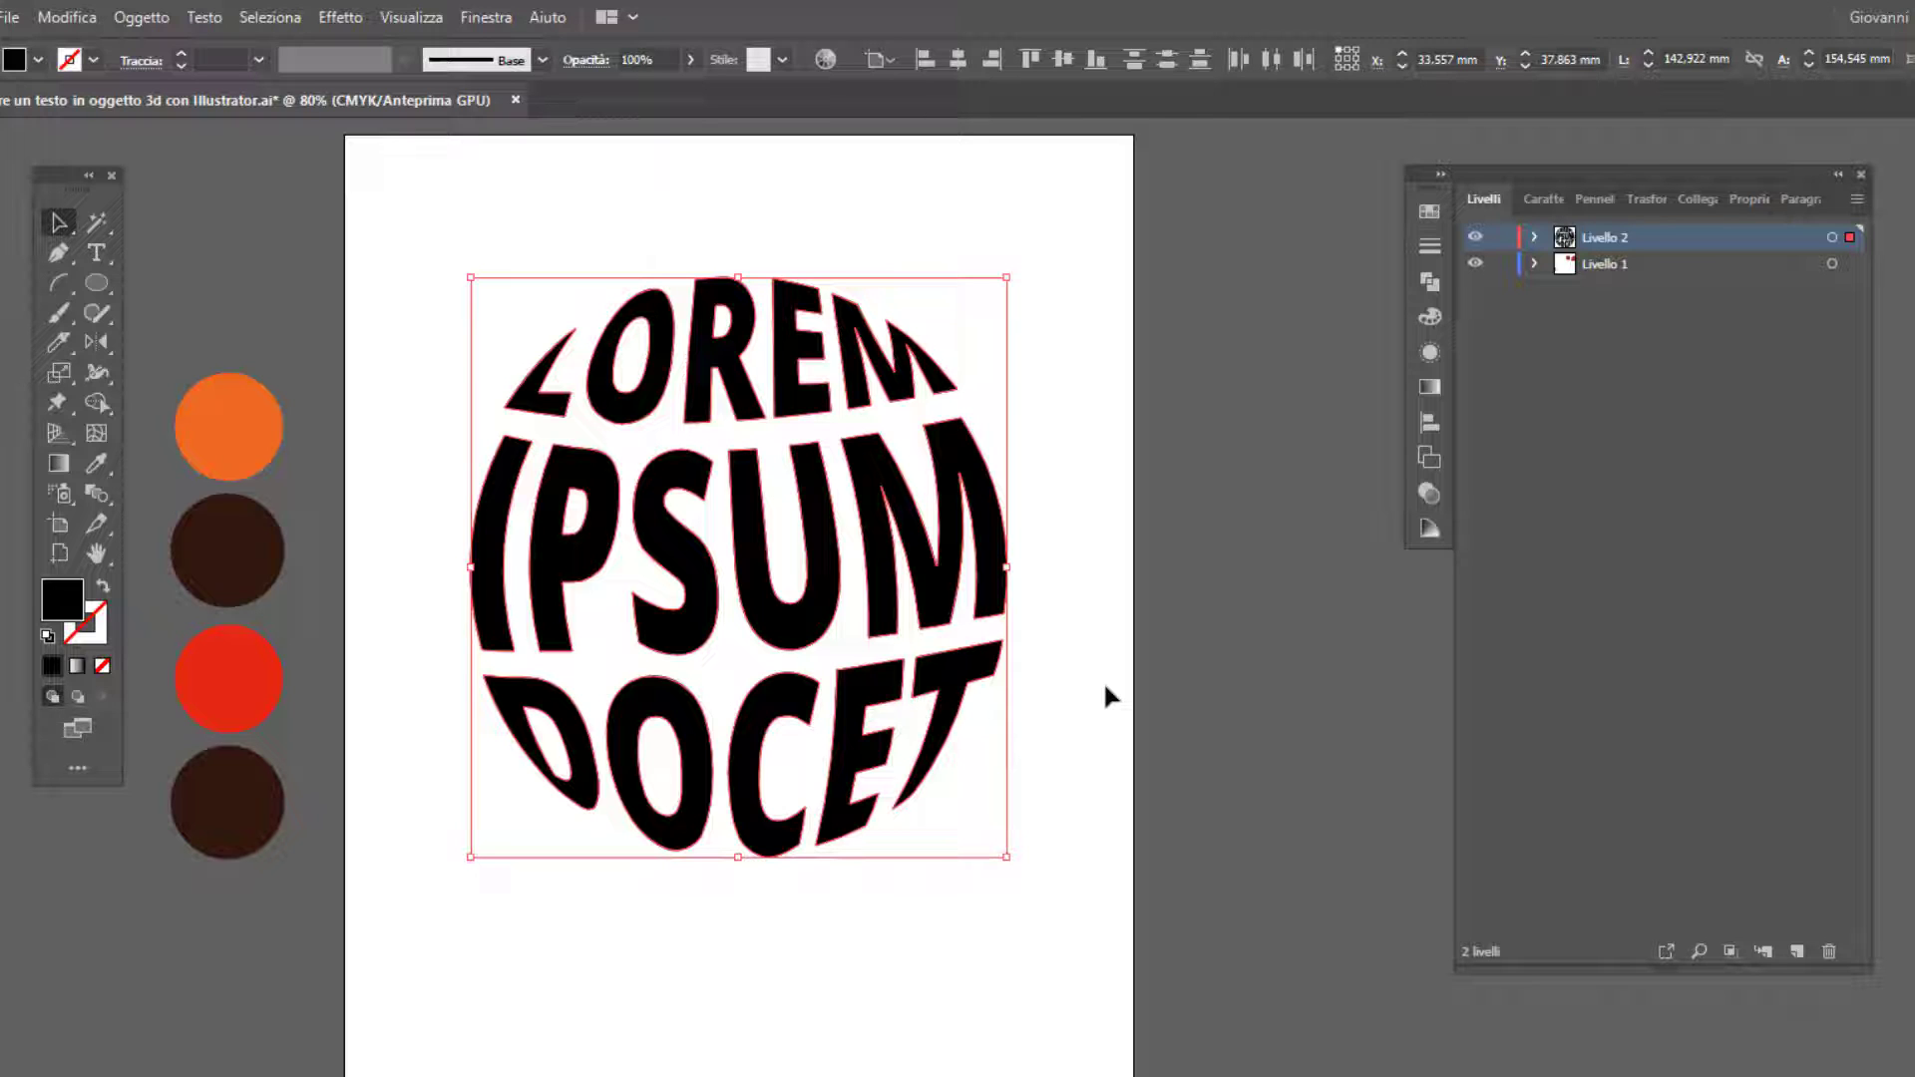
{"action": "right_click", "coordinate": [786, 391]}
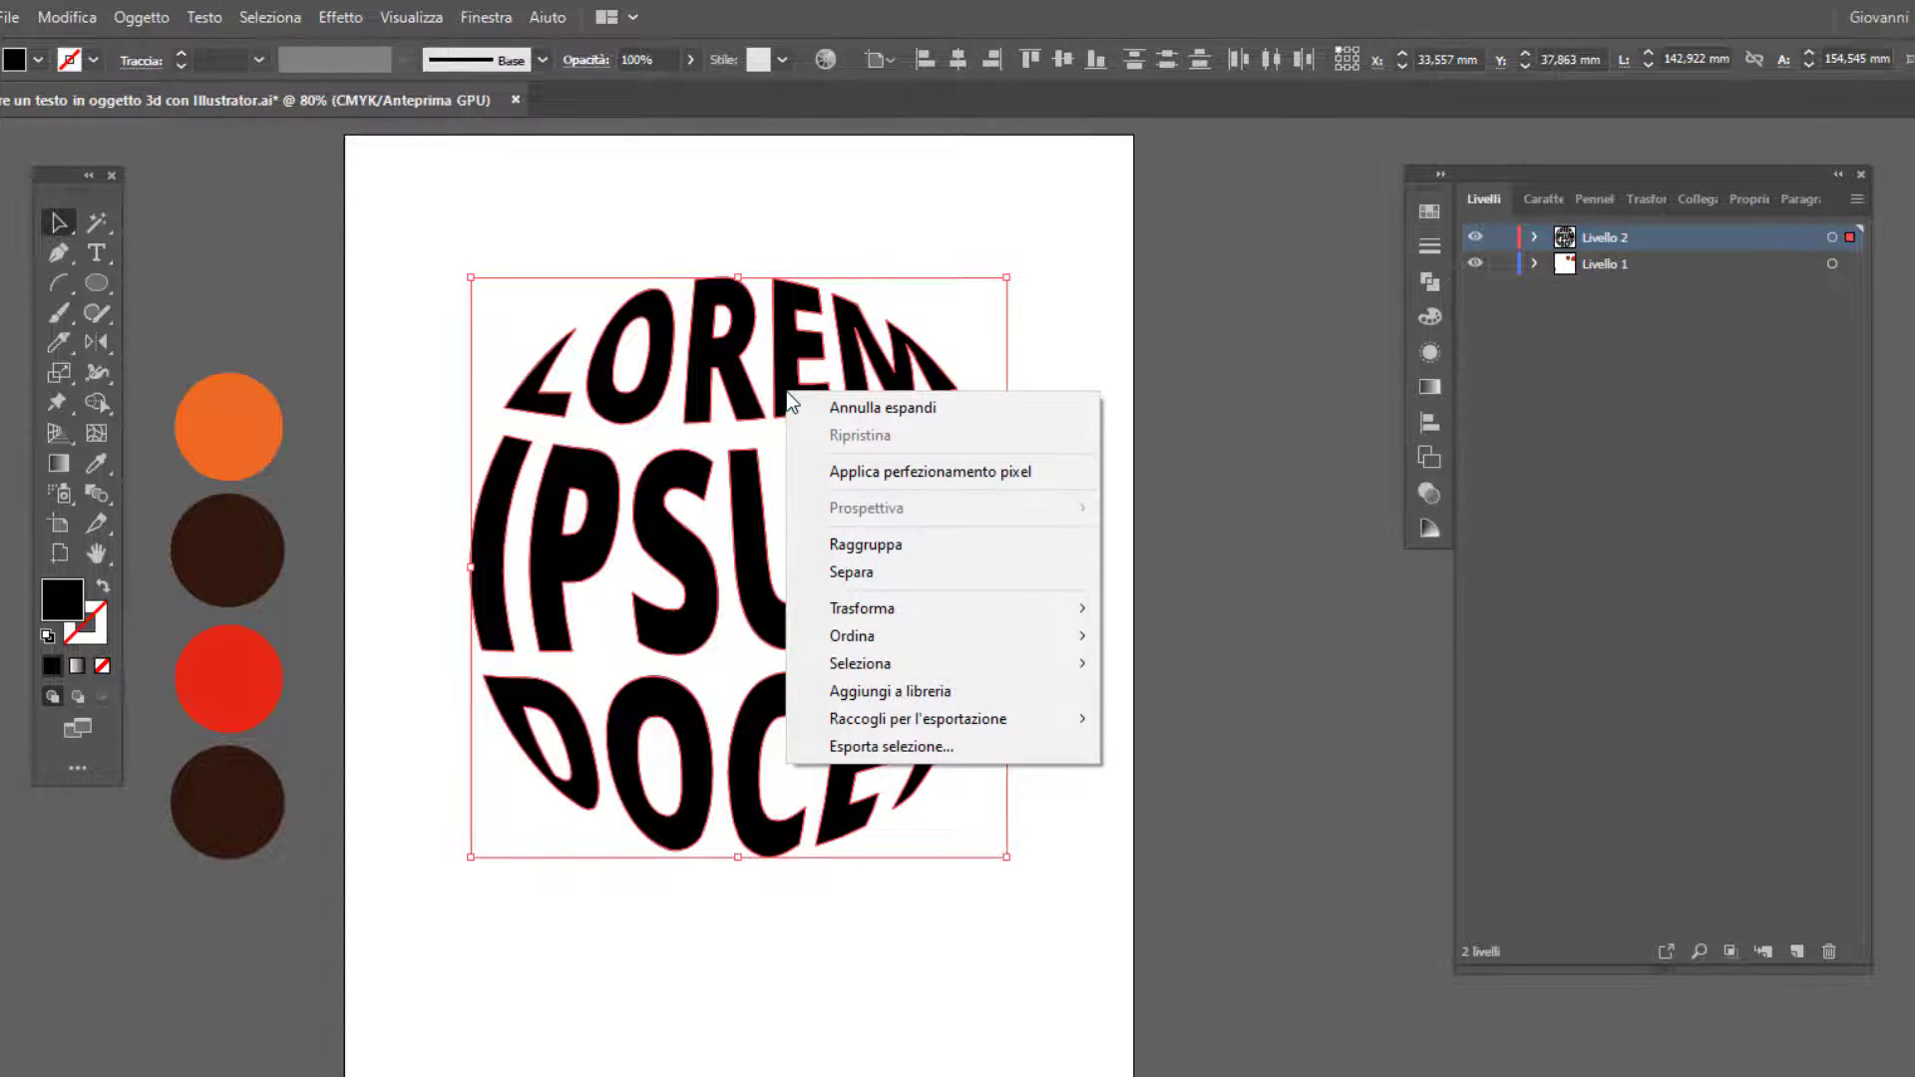
{"action": "left_click", "coordinate": [906, 546]}
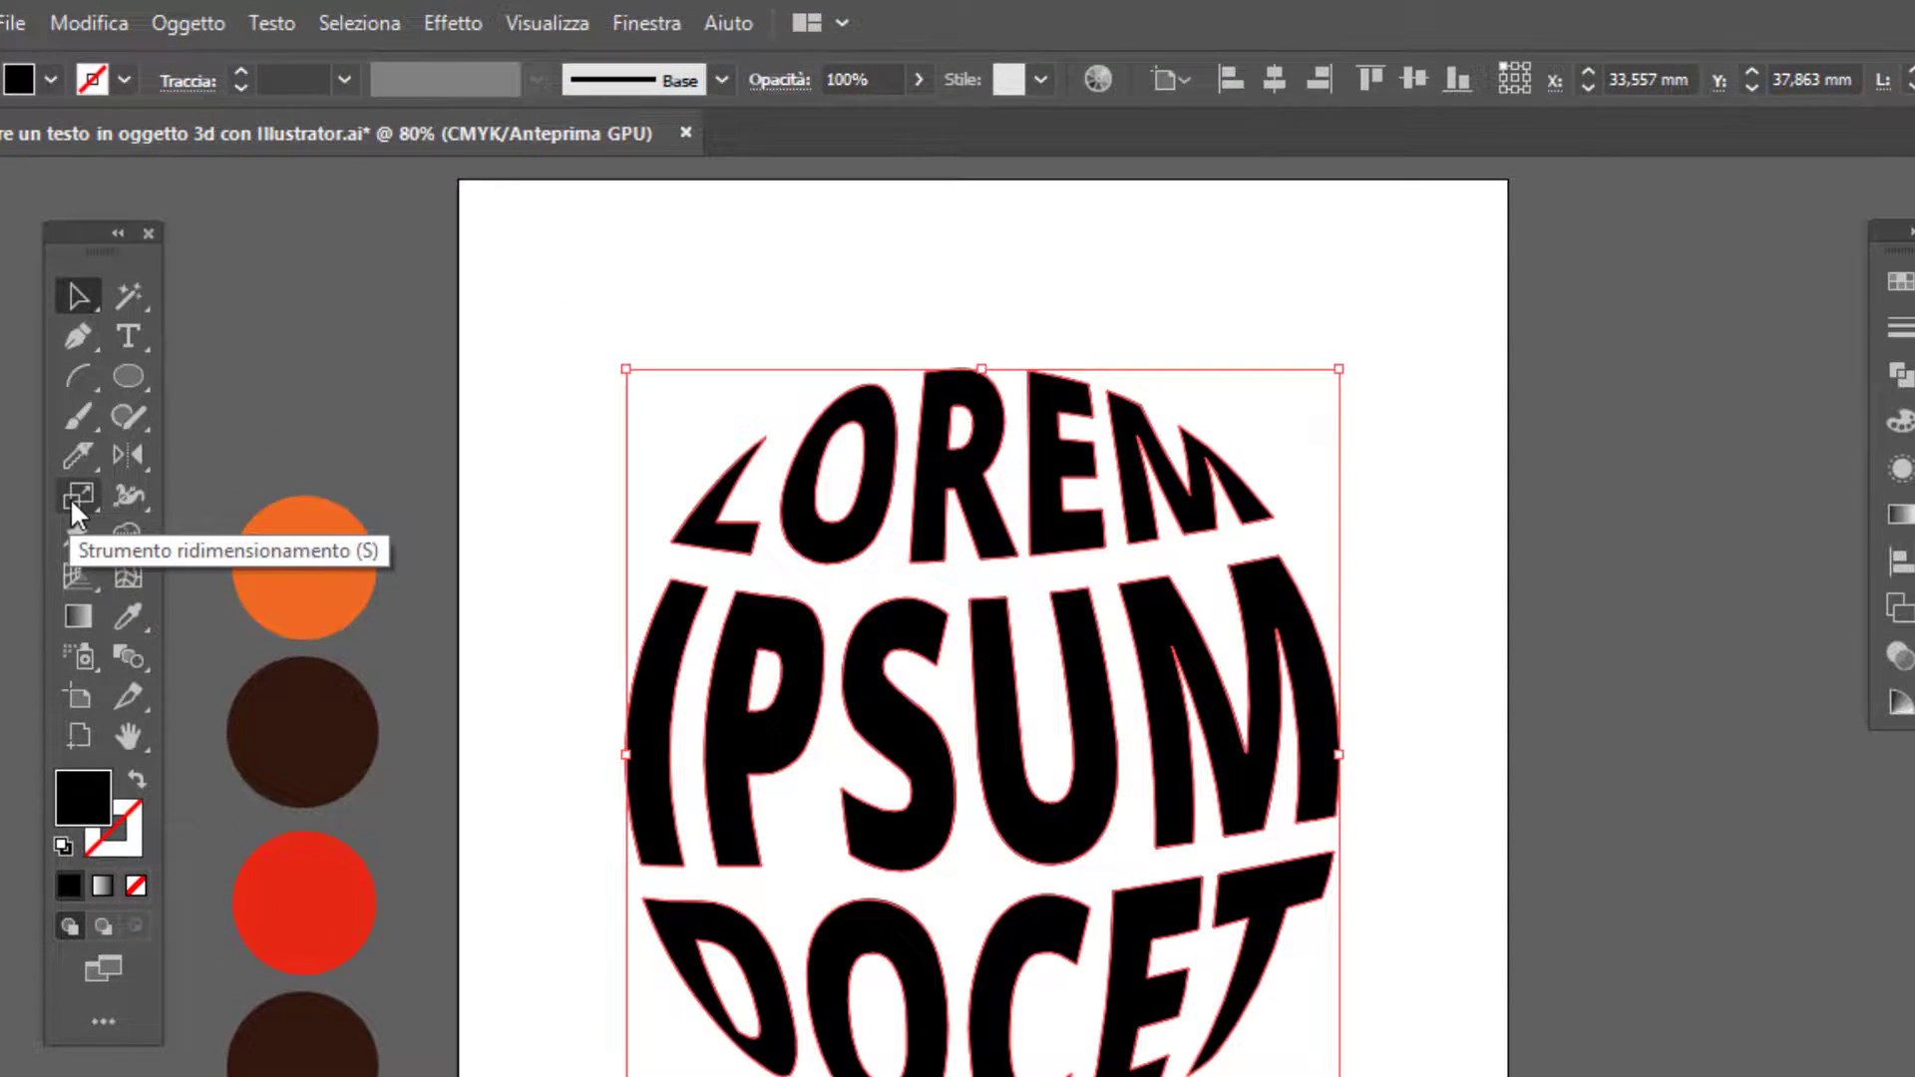
Preview a Uniforme 40% scale on the lettering, toggling Anteprima to compare sizes
{"action": "double_click", "coordinate": [74, 499]}
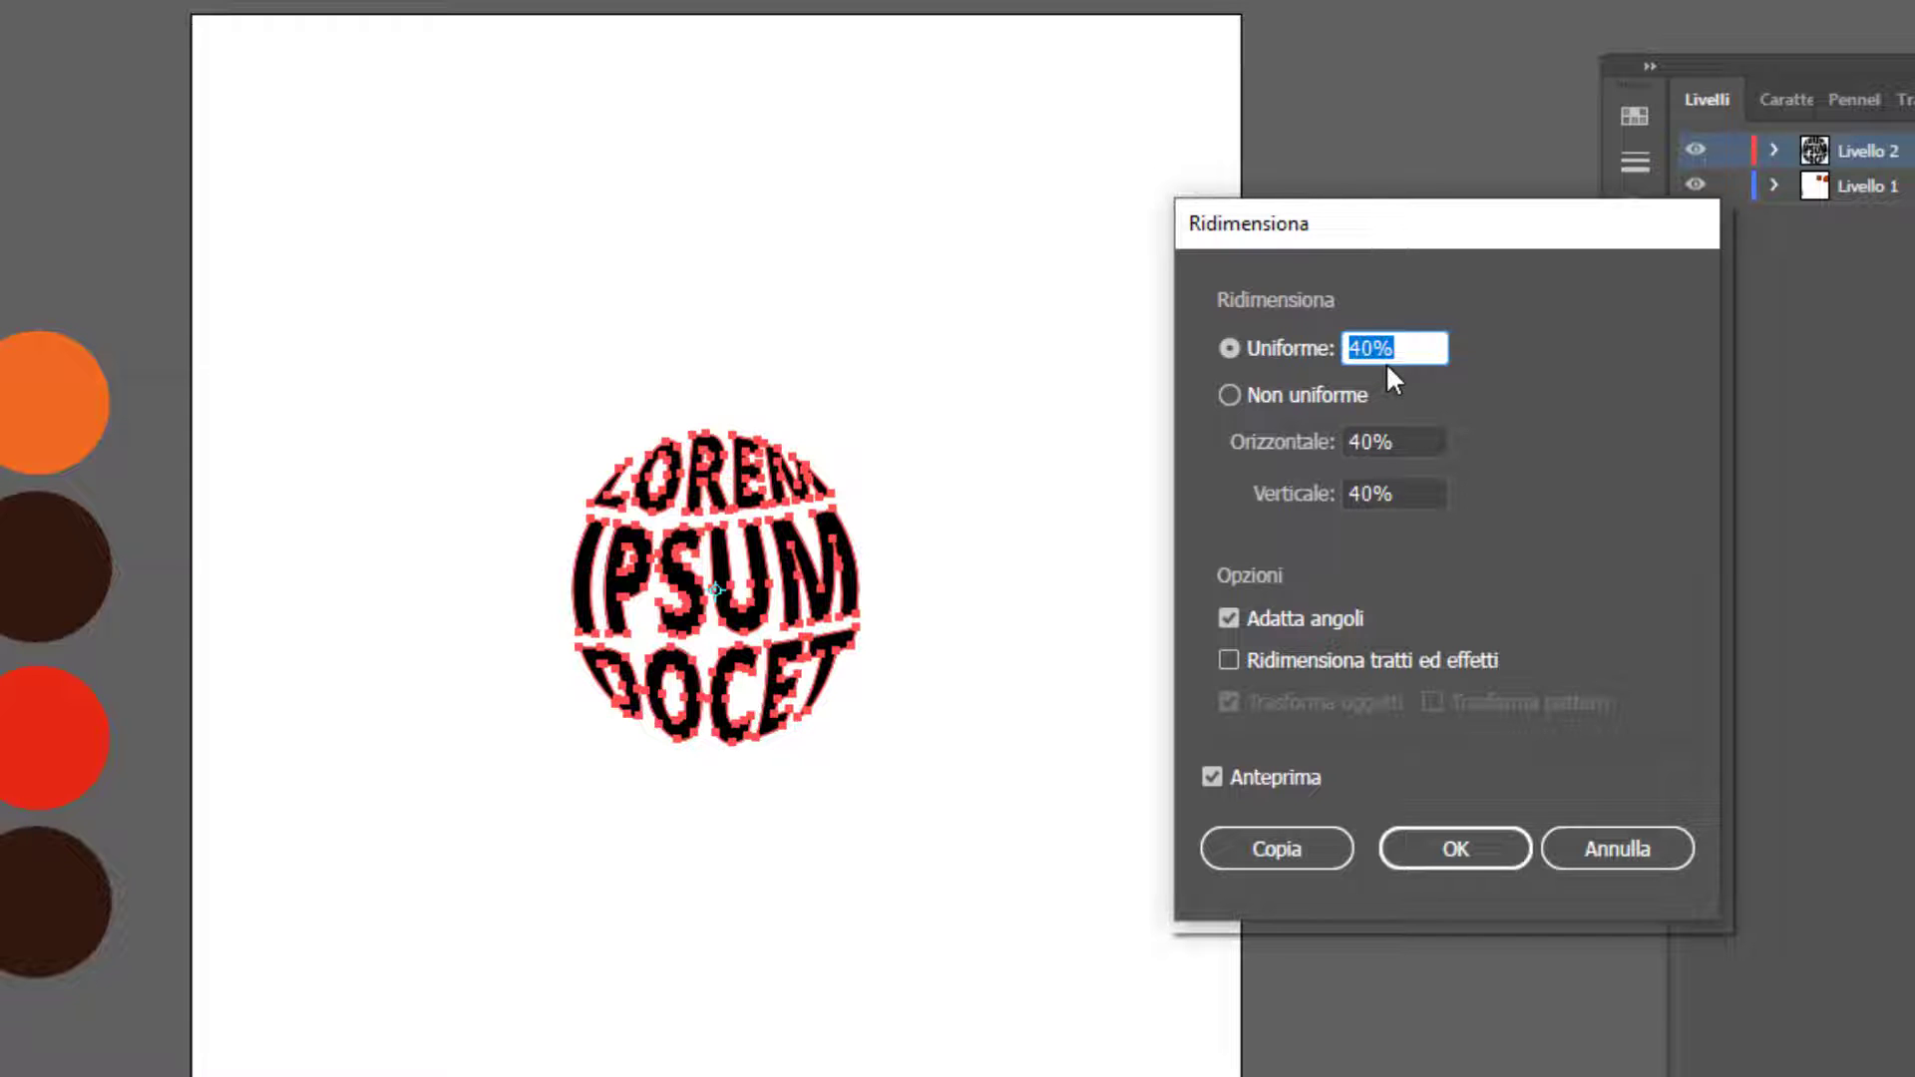
{"action": "left_click", "coordinate": [1251, 777]}
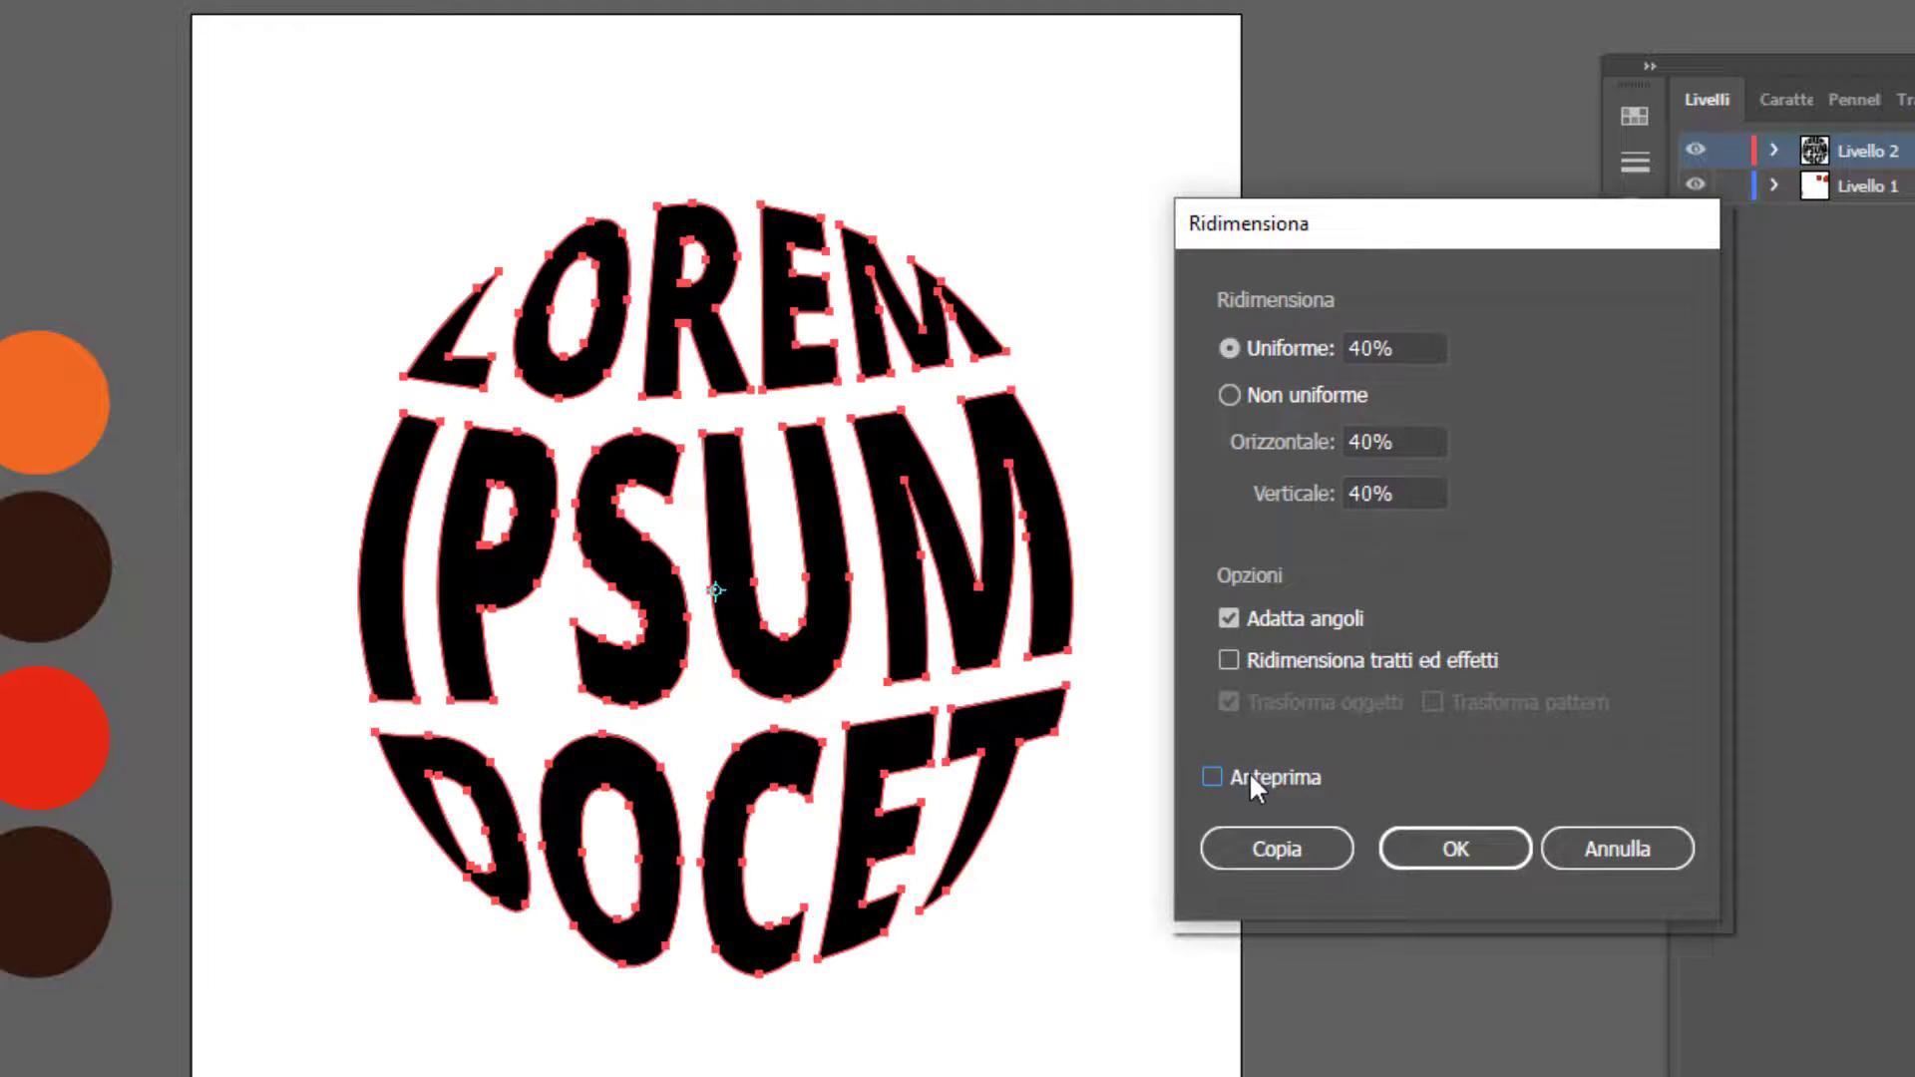
{"action": "left_click", "coordinate": [1251, 777]}
{"action": "left_click", "coordinate": [1251, 777]}
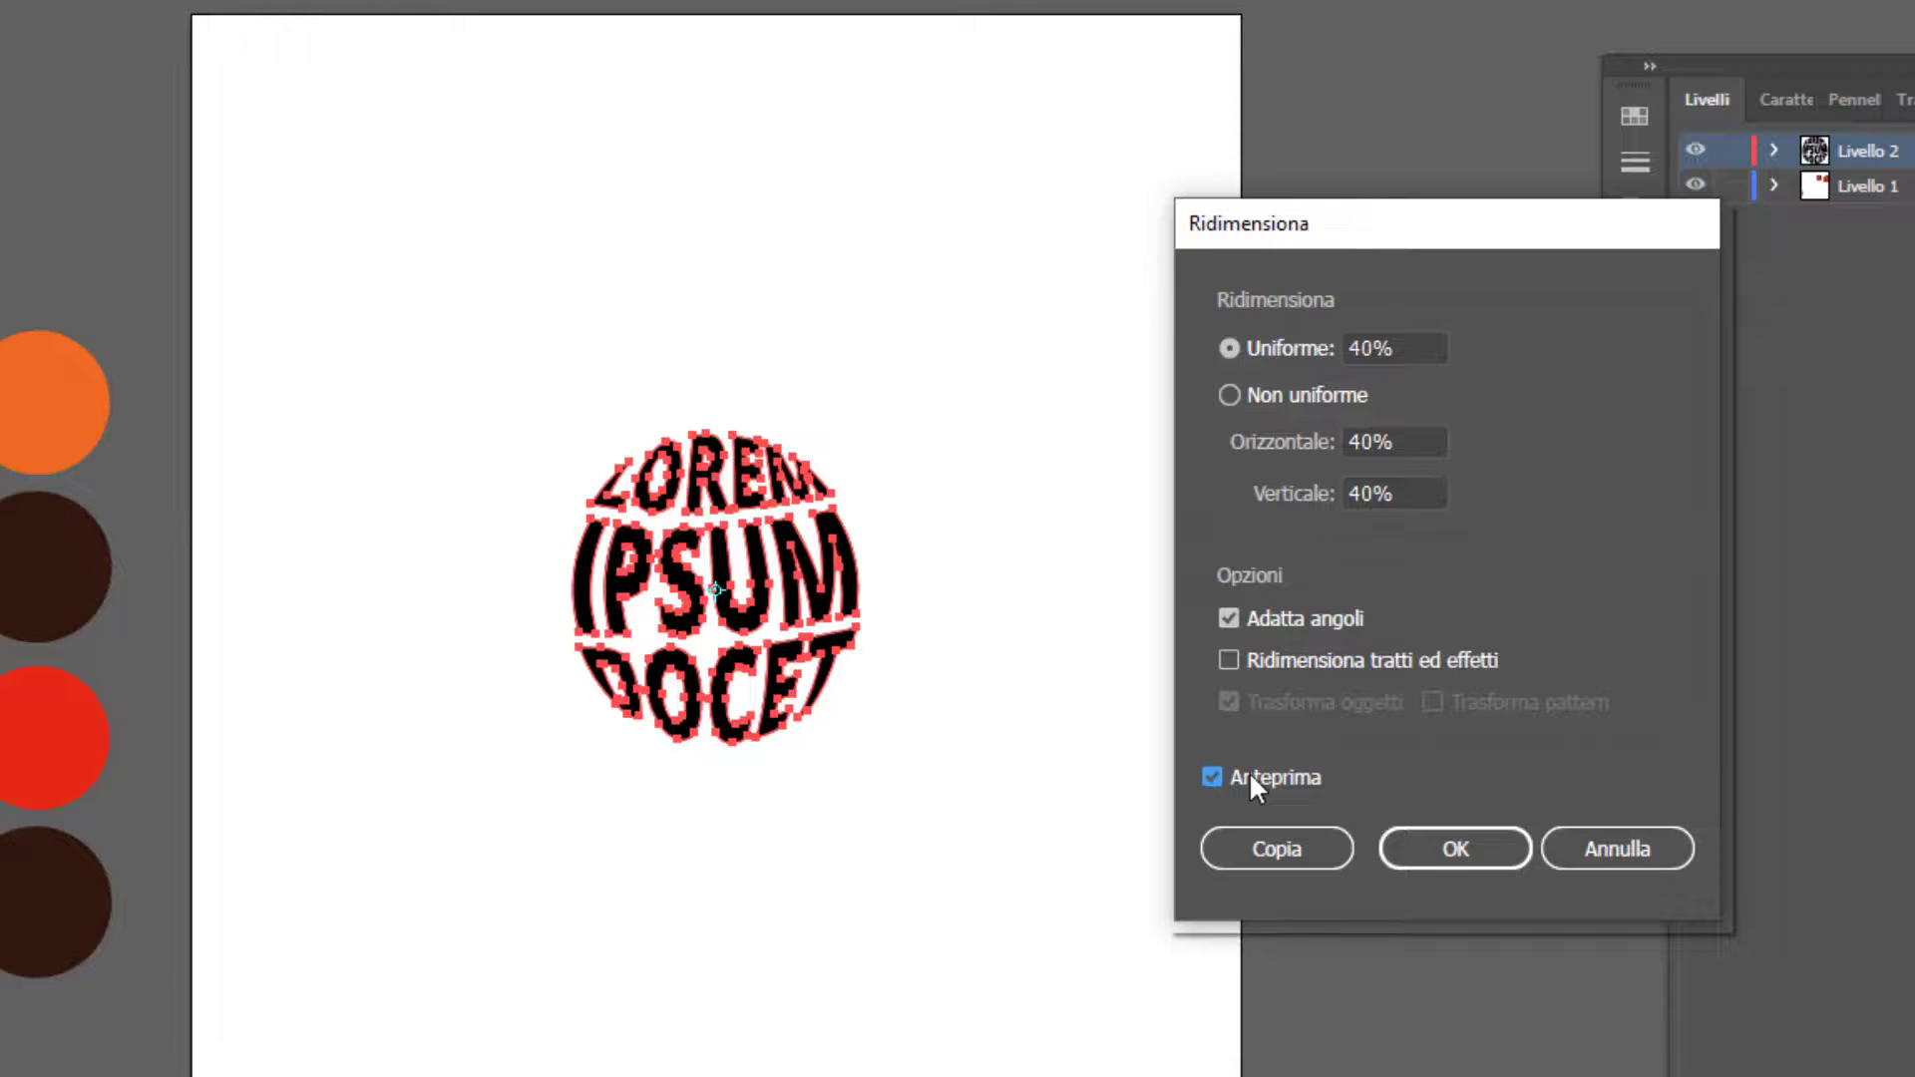
Make a 40% Copia, send it behind (Porta dietro), and check both groups in Livelli
{"action": "left_click", "coordinate": [1290, 860]}
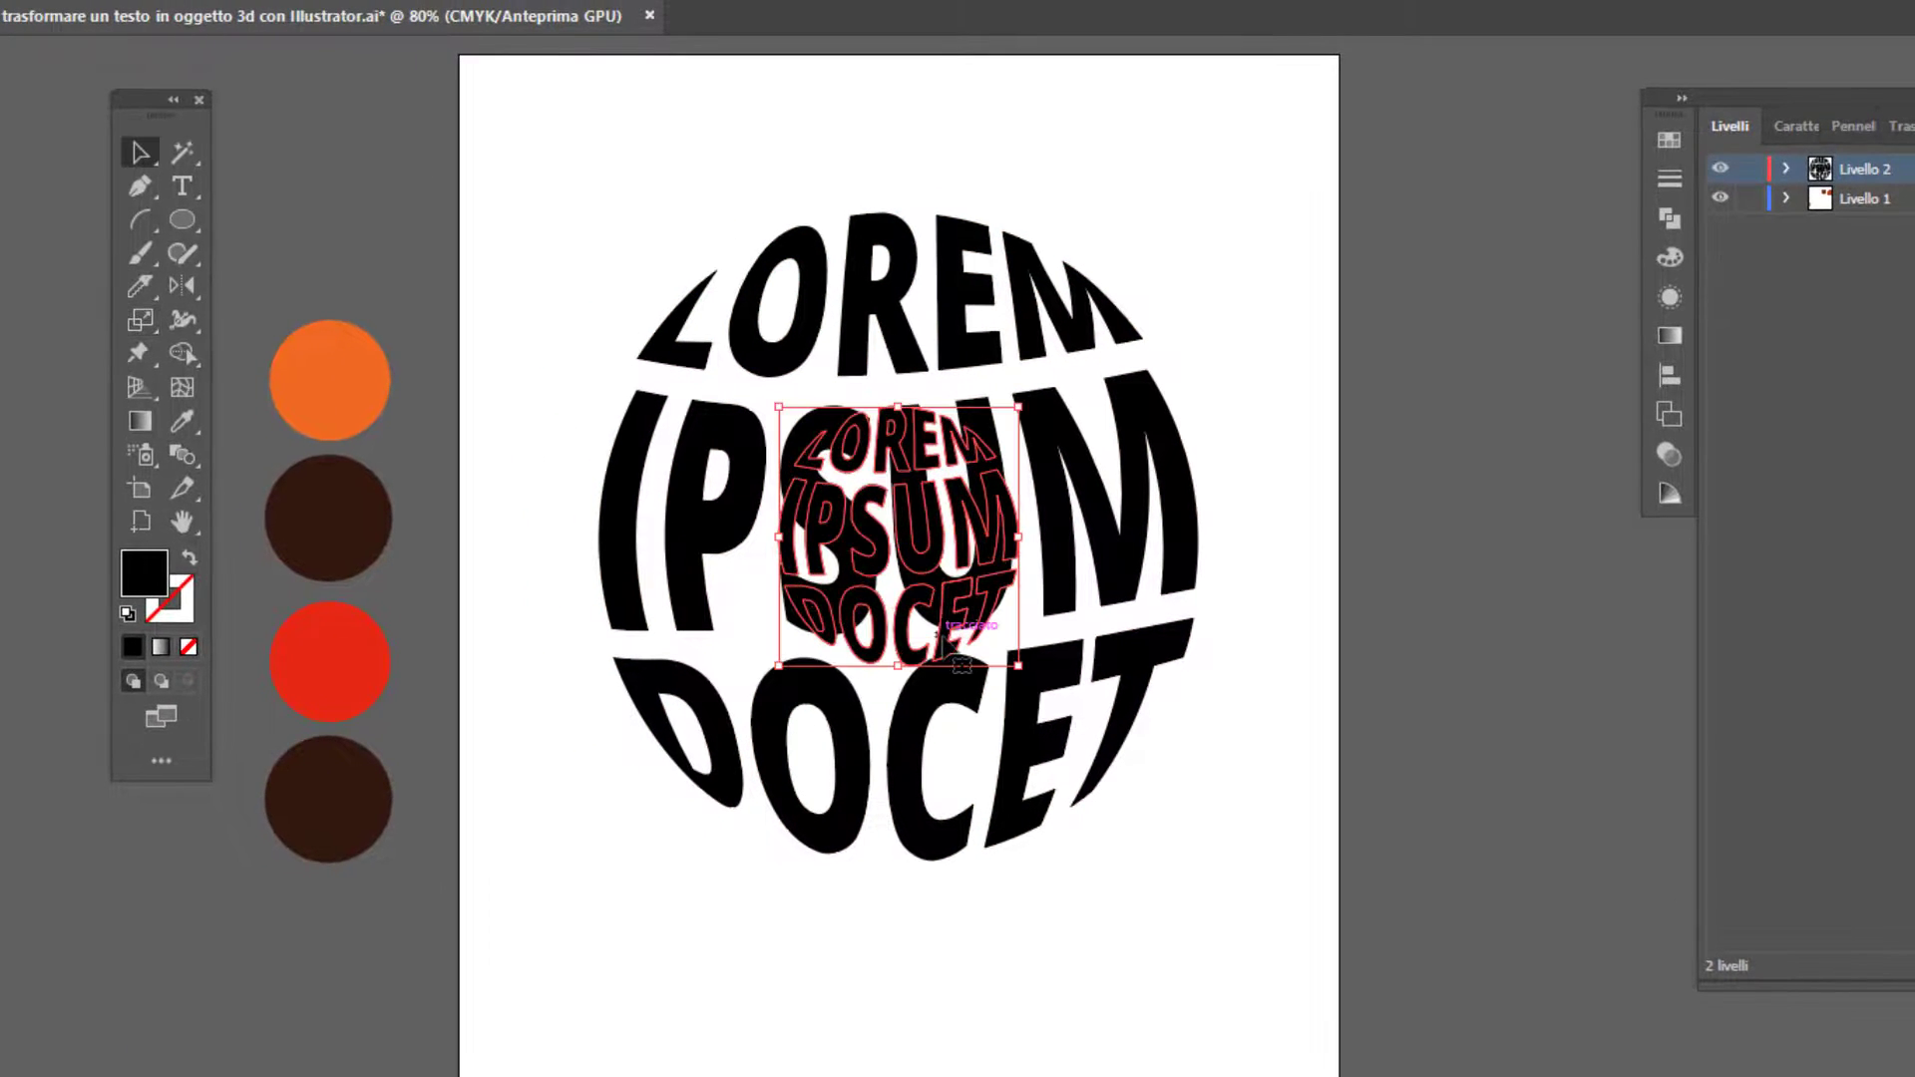
{"action": "right_click", "coordinate": [956, 630]}
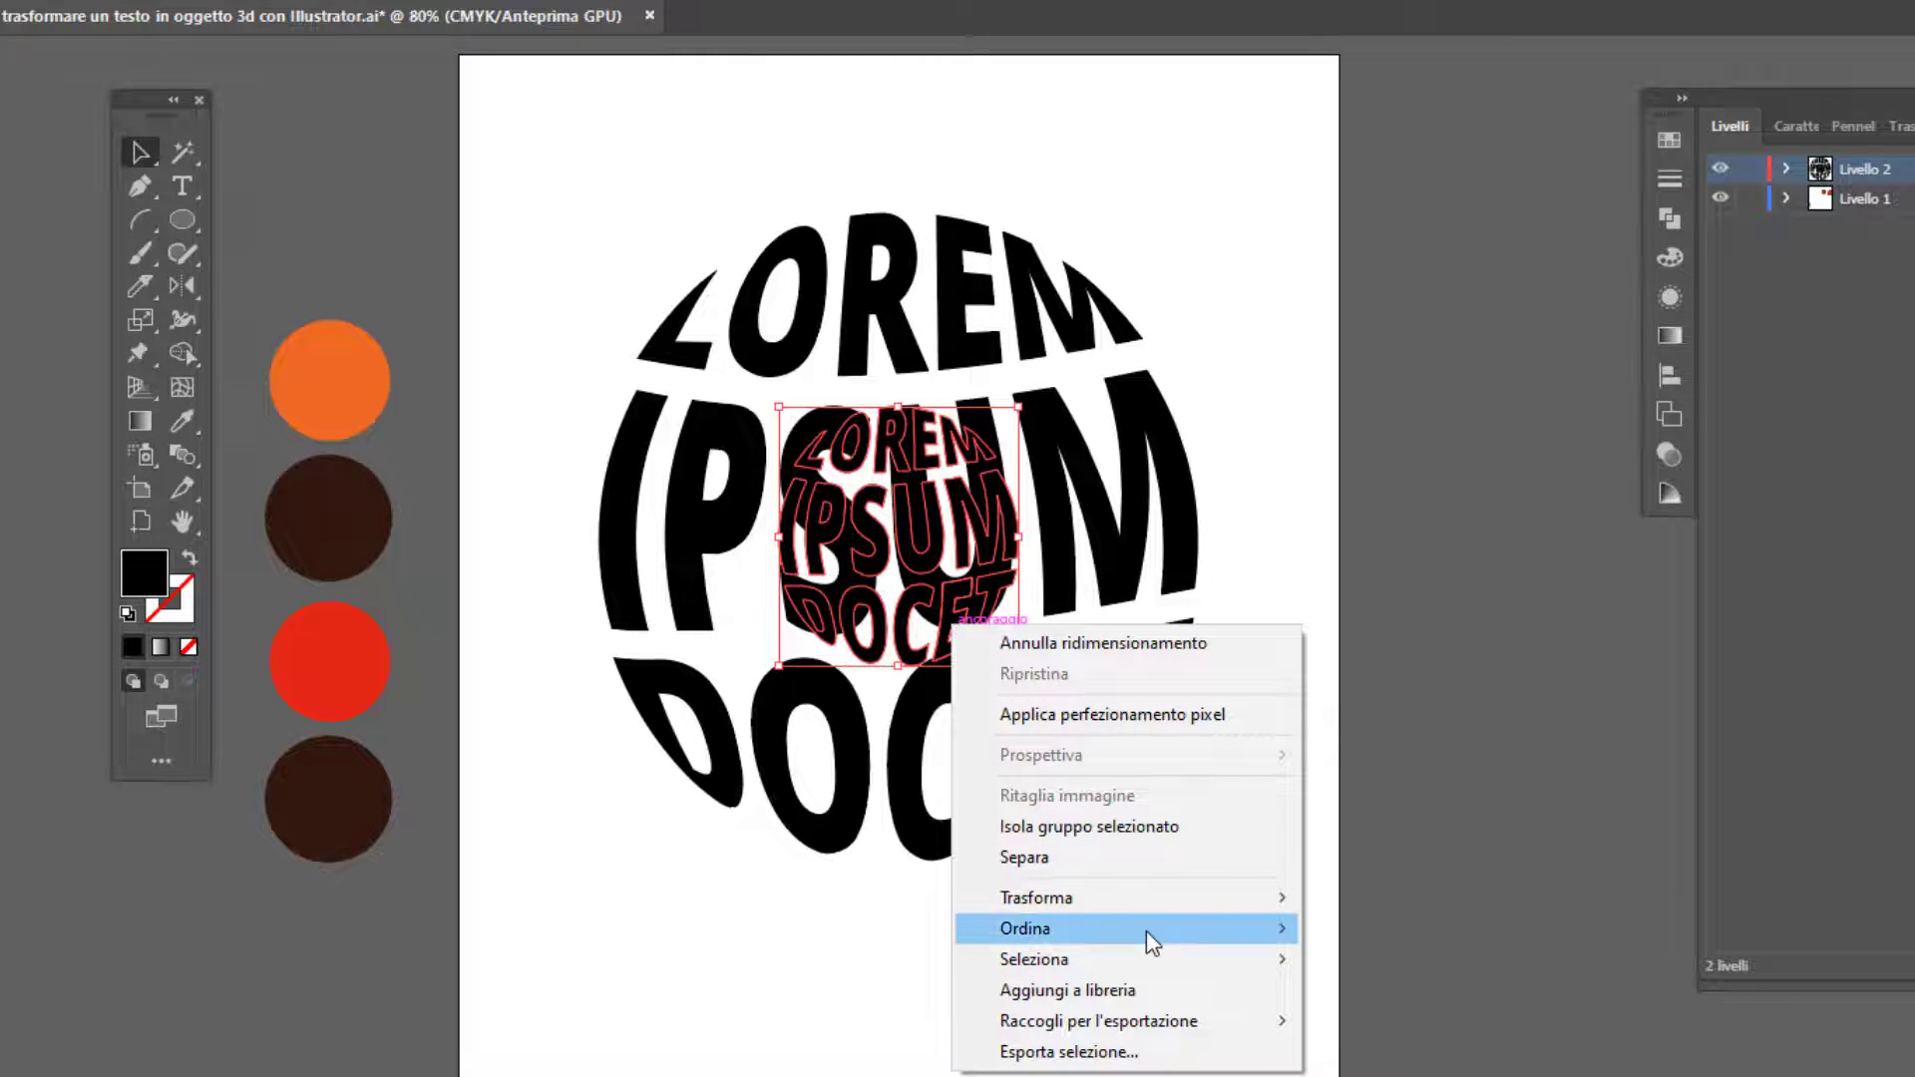
{"action": "mouse_move", "coordinate": [1047, 930]}
{"action": "left_click", "coordinate": [1413, 990]}
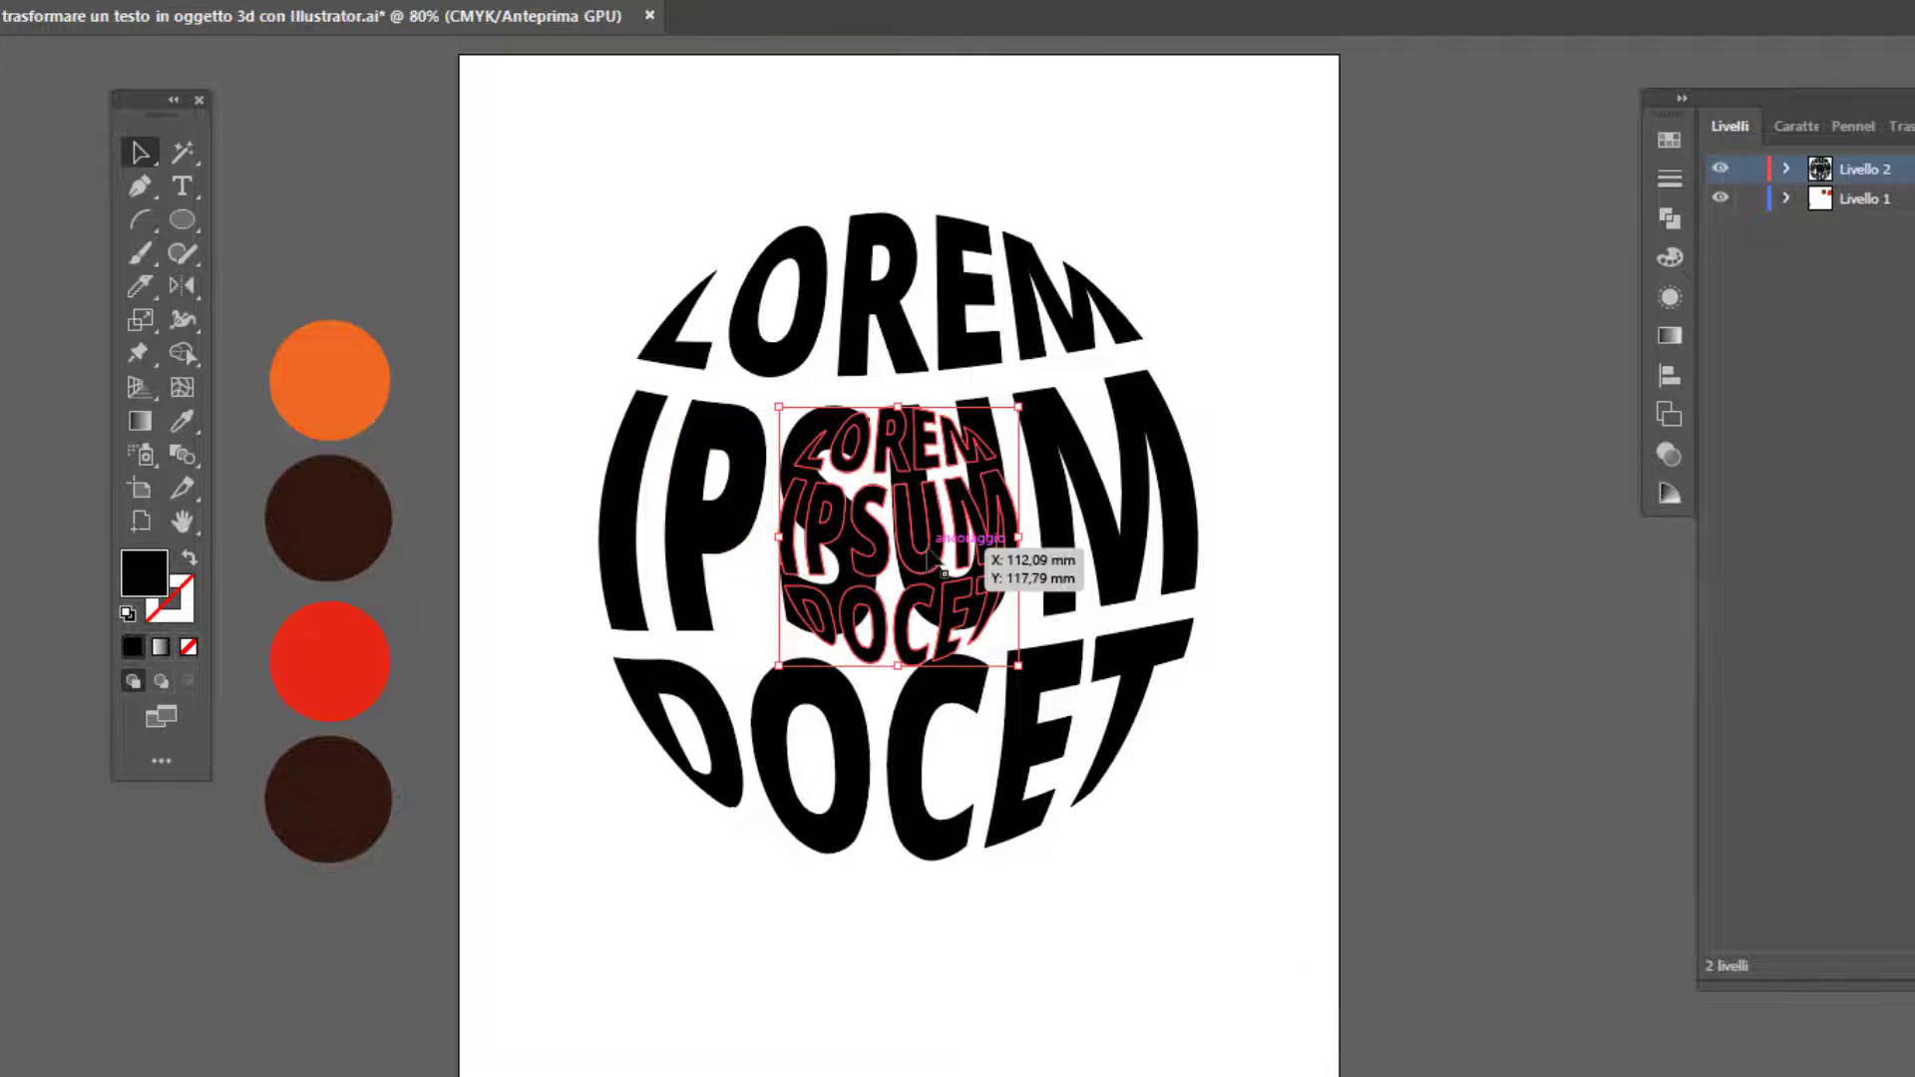
{"action": "left_click", "coordinate": [1160, 468]}
{"action": "left_click", "coordinate": [1786, 169]}
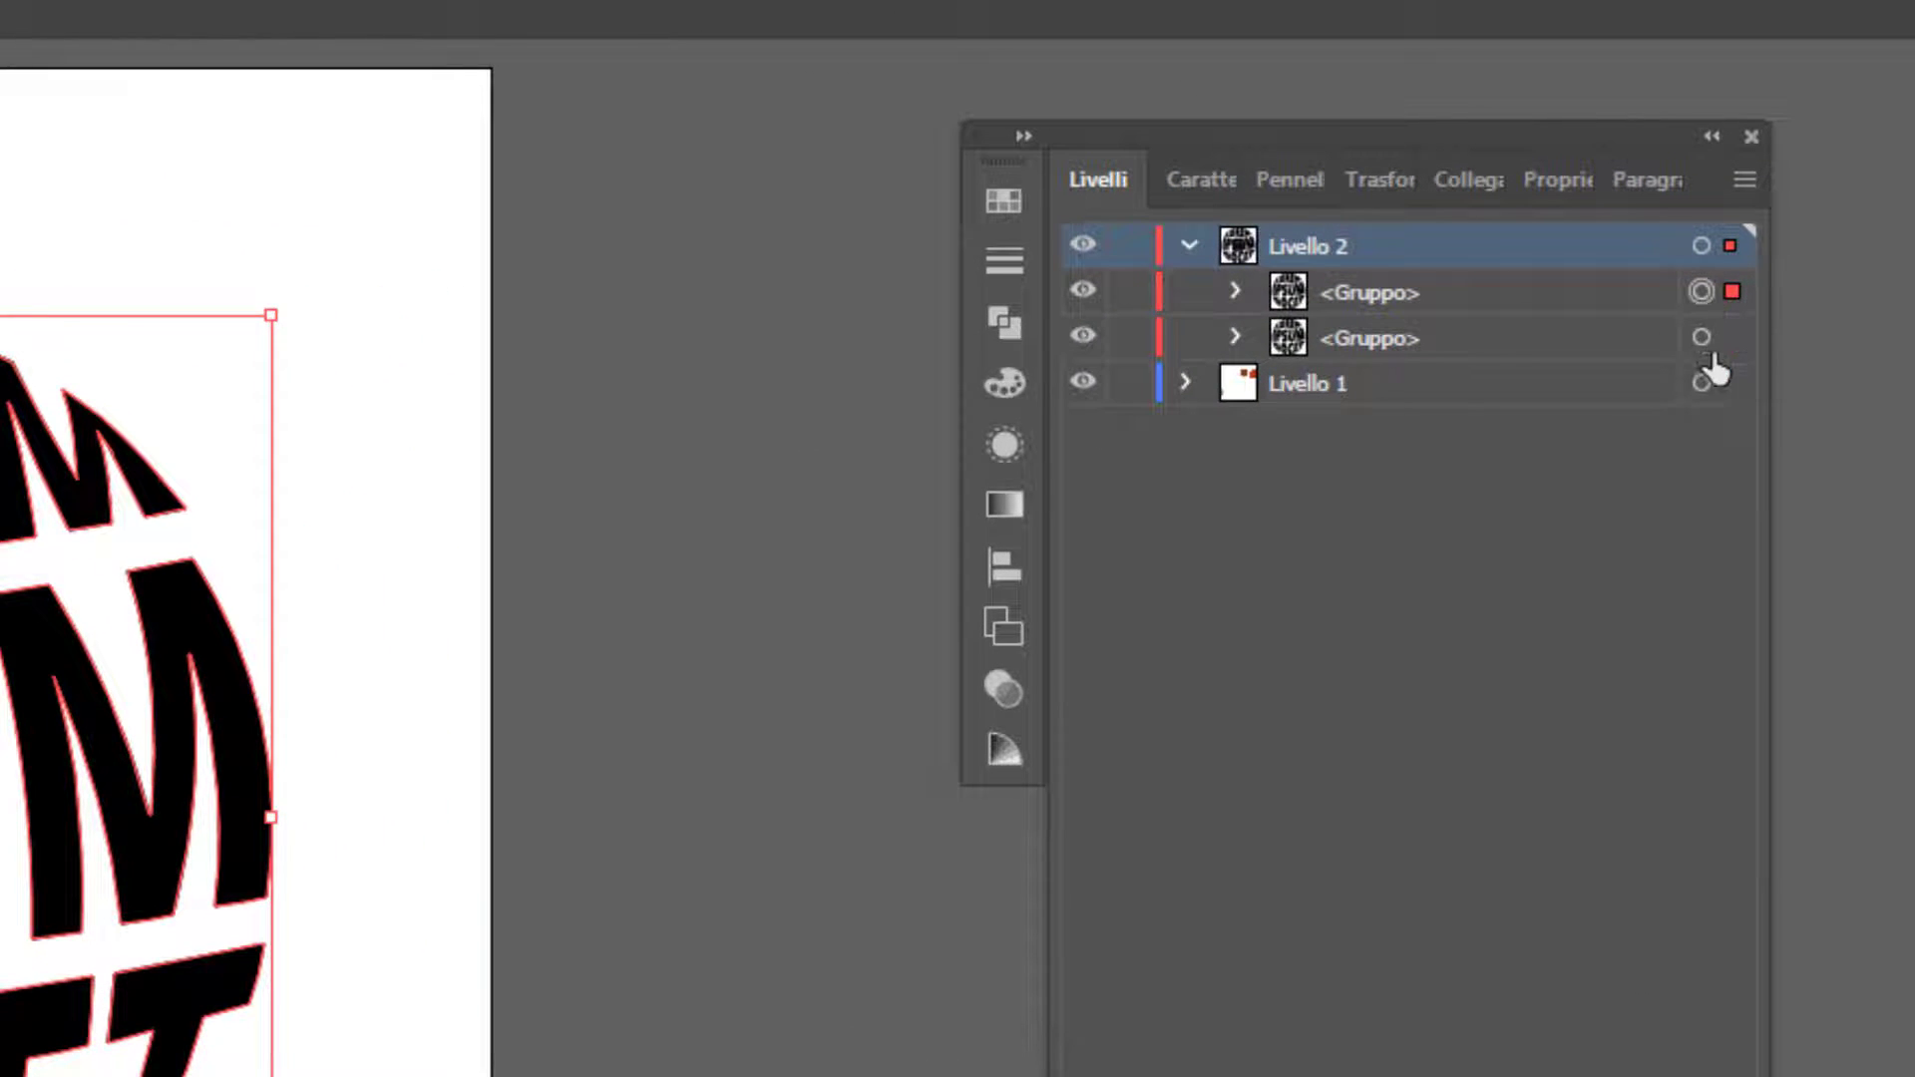
{"action": "left_click", "coordinate": [1701, 338]}
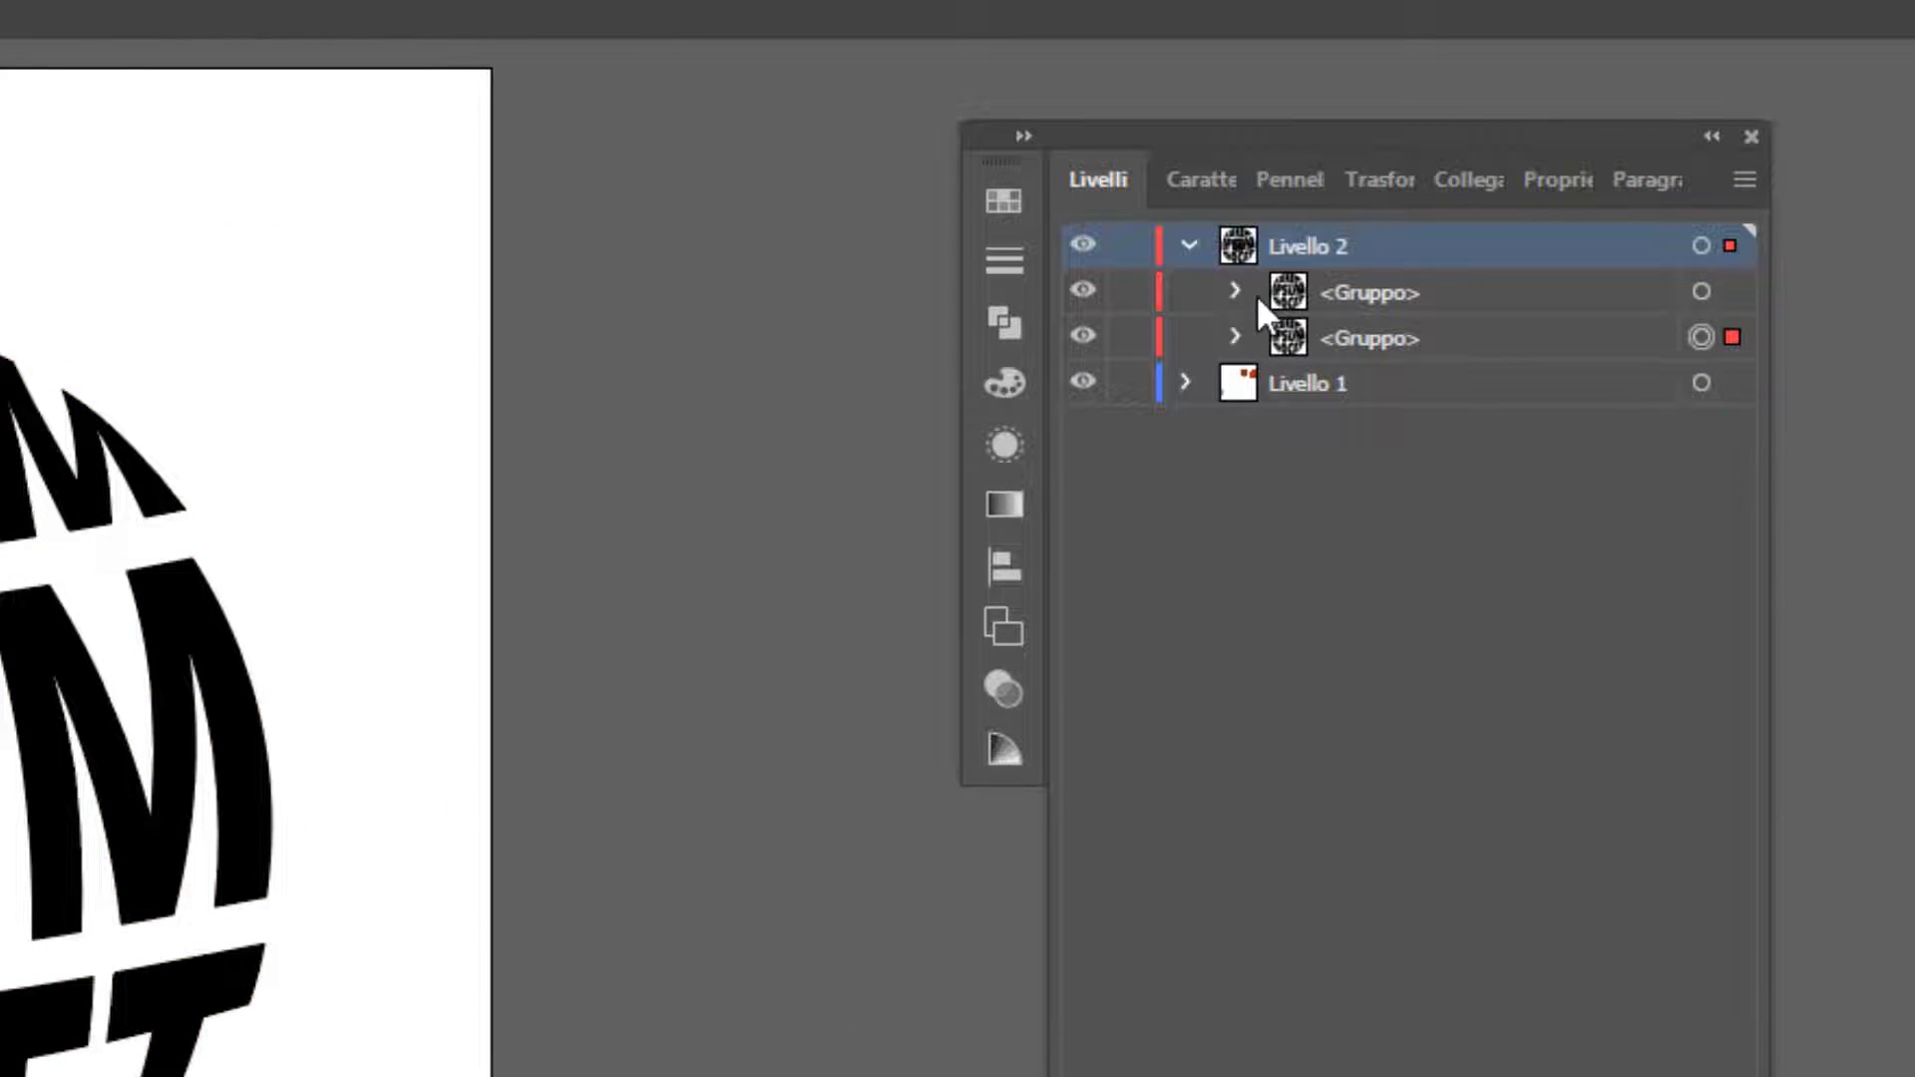
{"action": "left_click", "coordinate": [1701, 292]}
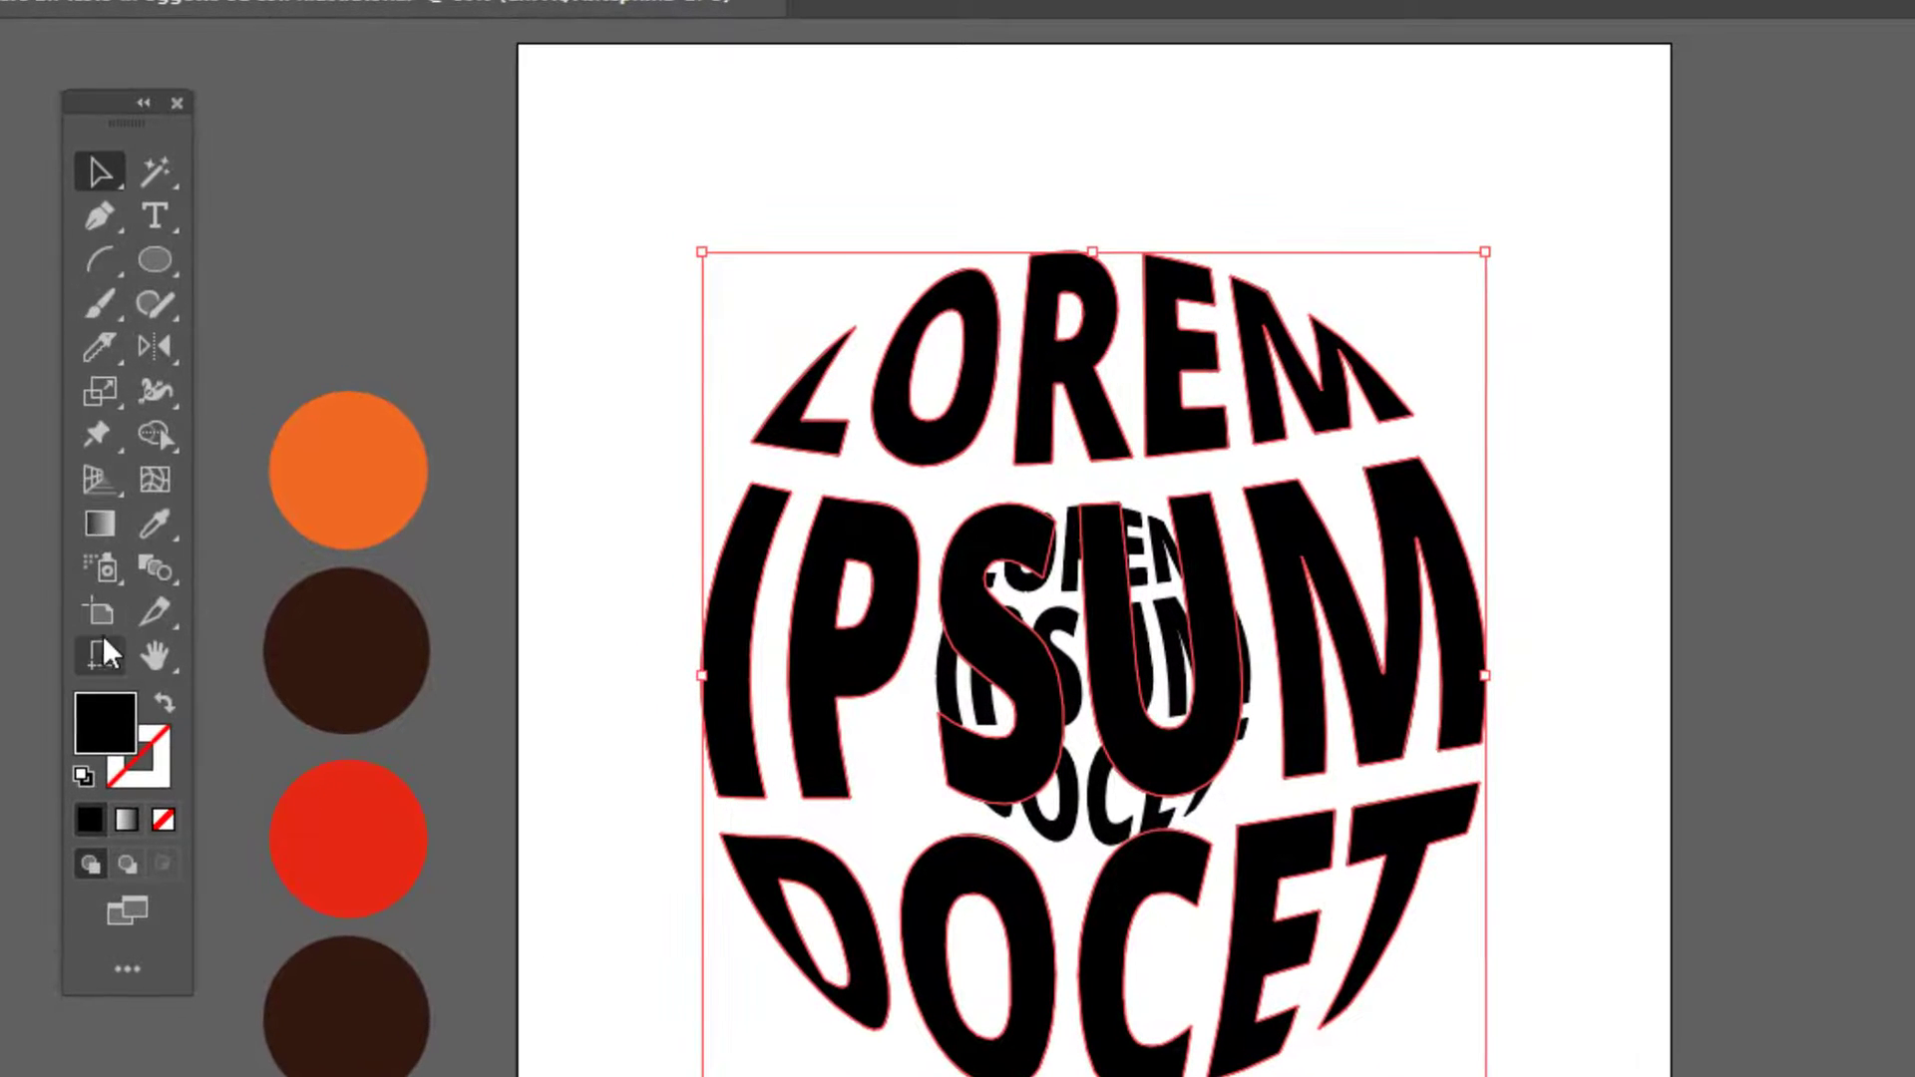
Fill the large lettering orange by eyedropping the orange sample circle
{"action": "left_click", "coordinate": [154, 524]}
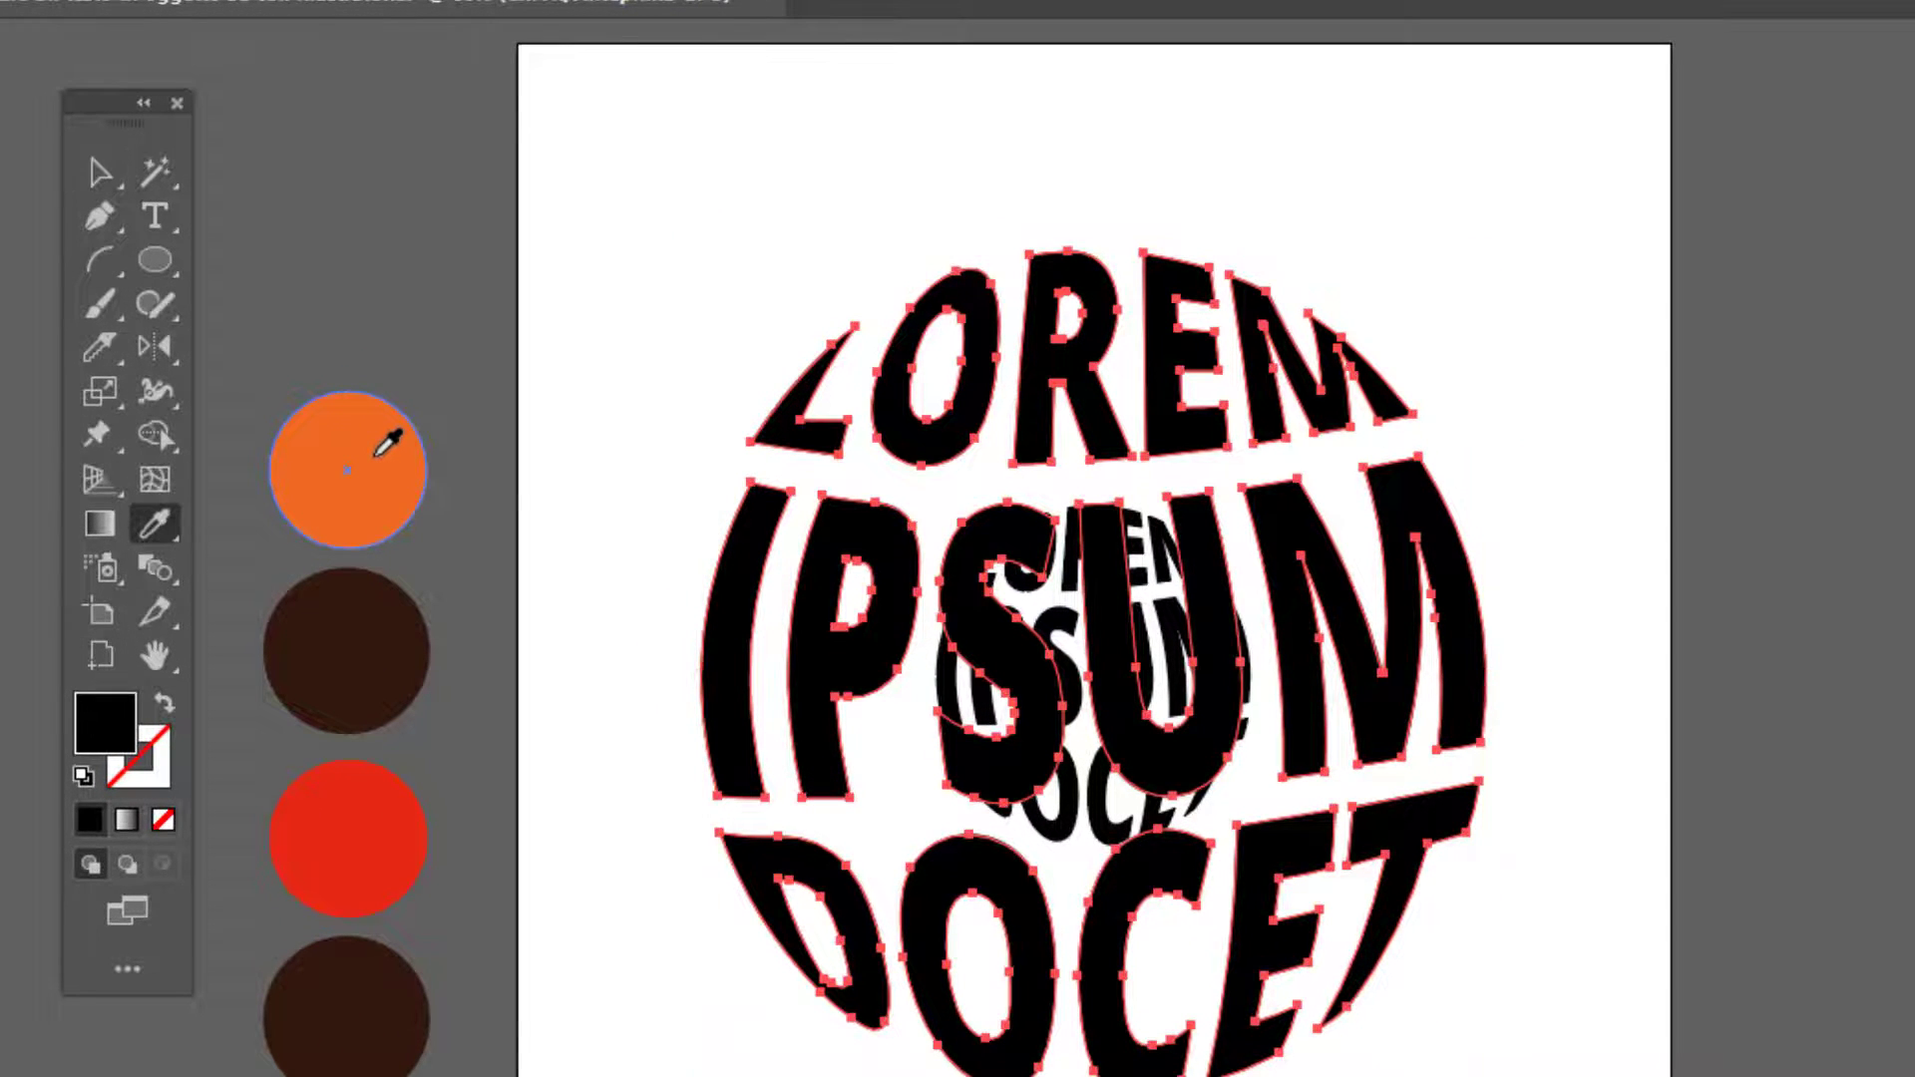
{"action": "left_click", "coordinate": [377, 455]}
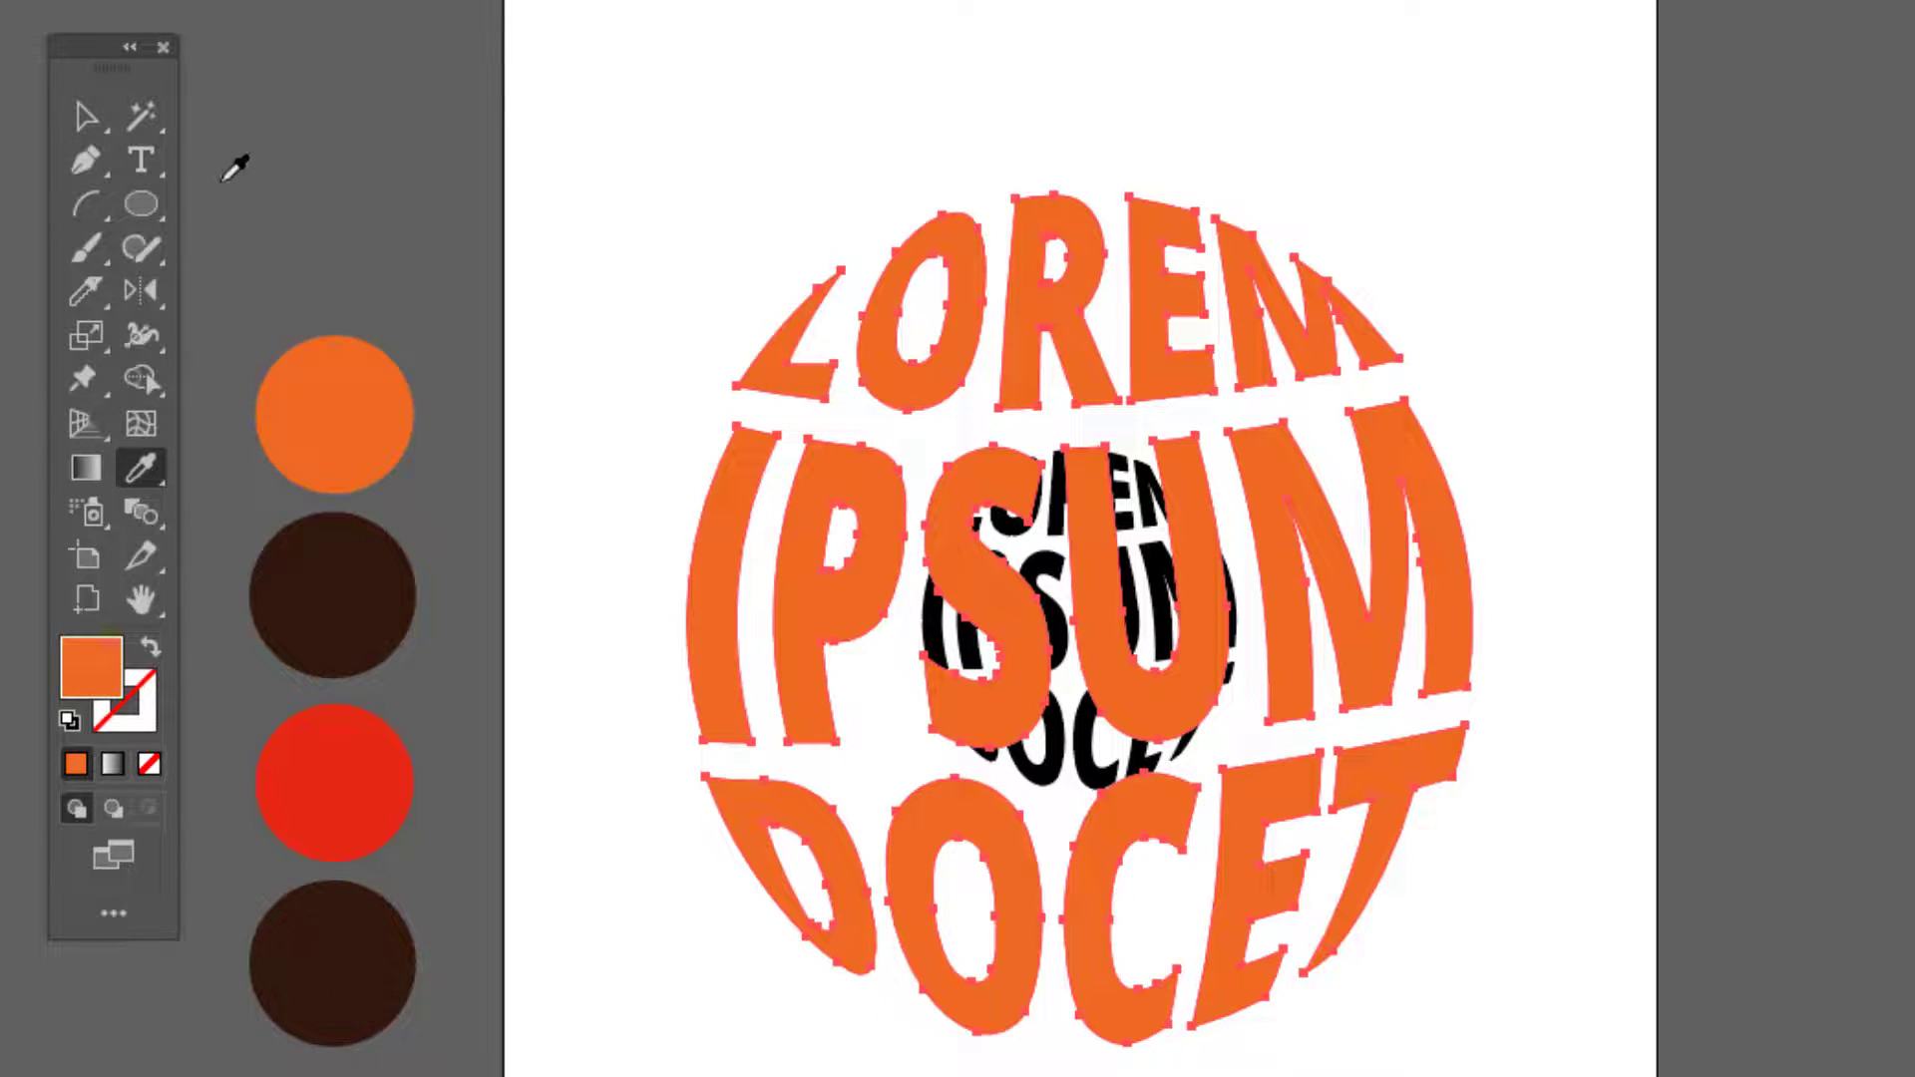
{"action": "key", "text": "v"}
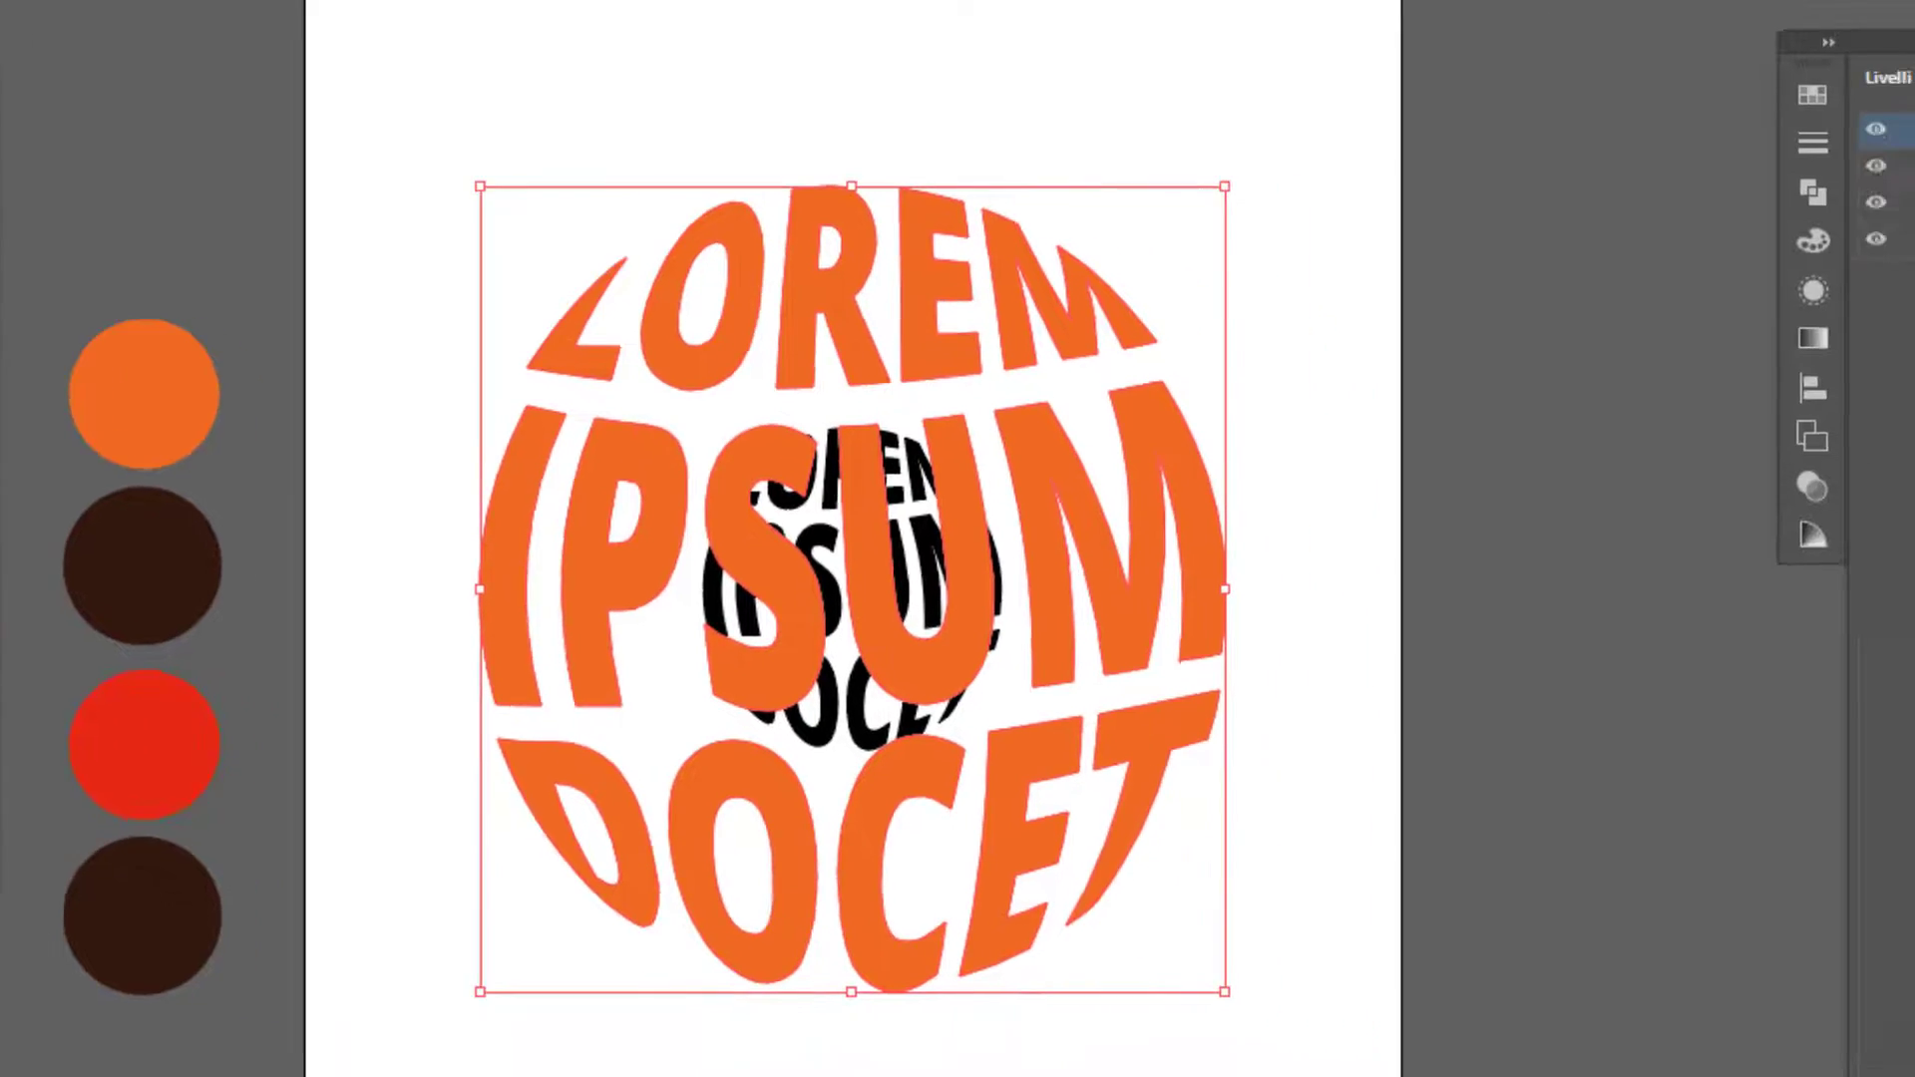
Recolour the small copy dark brown from the brown sample, then select both letterings
{"action": "left_click", "coordinate": [1722, 182]}
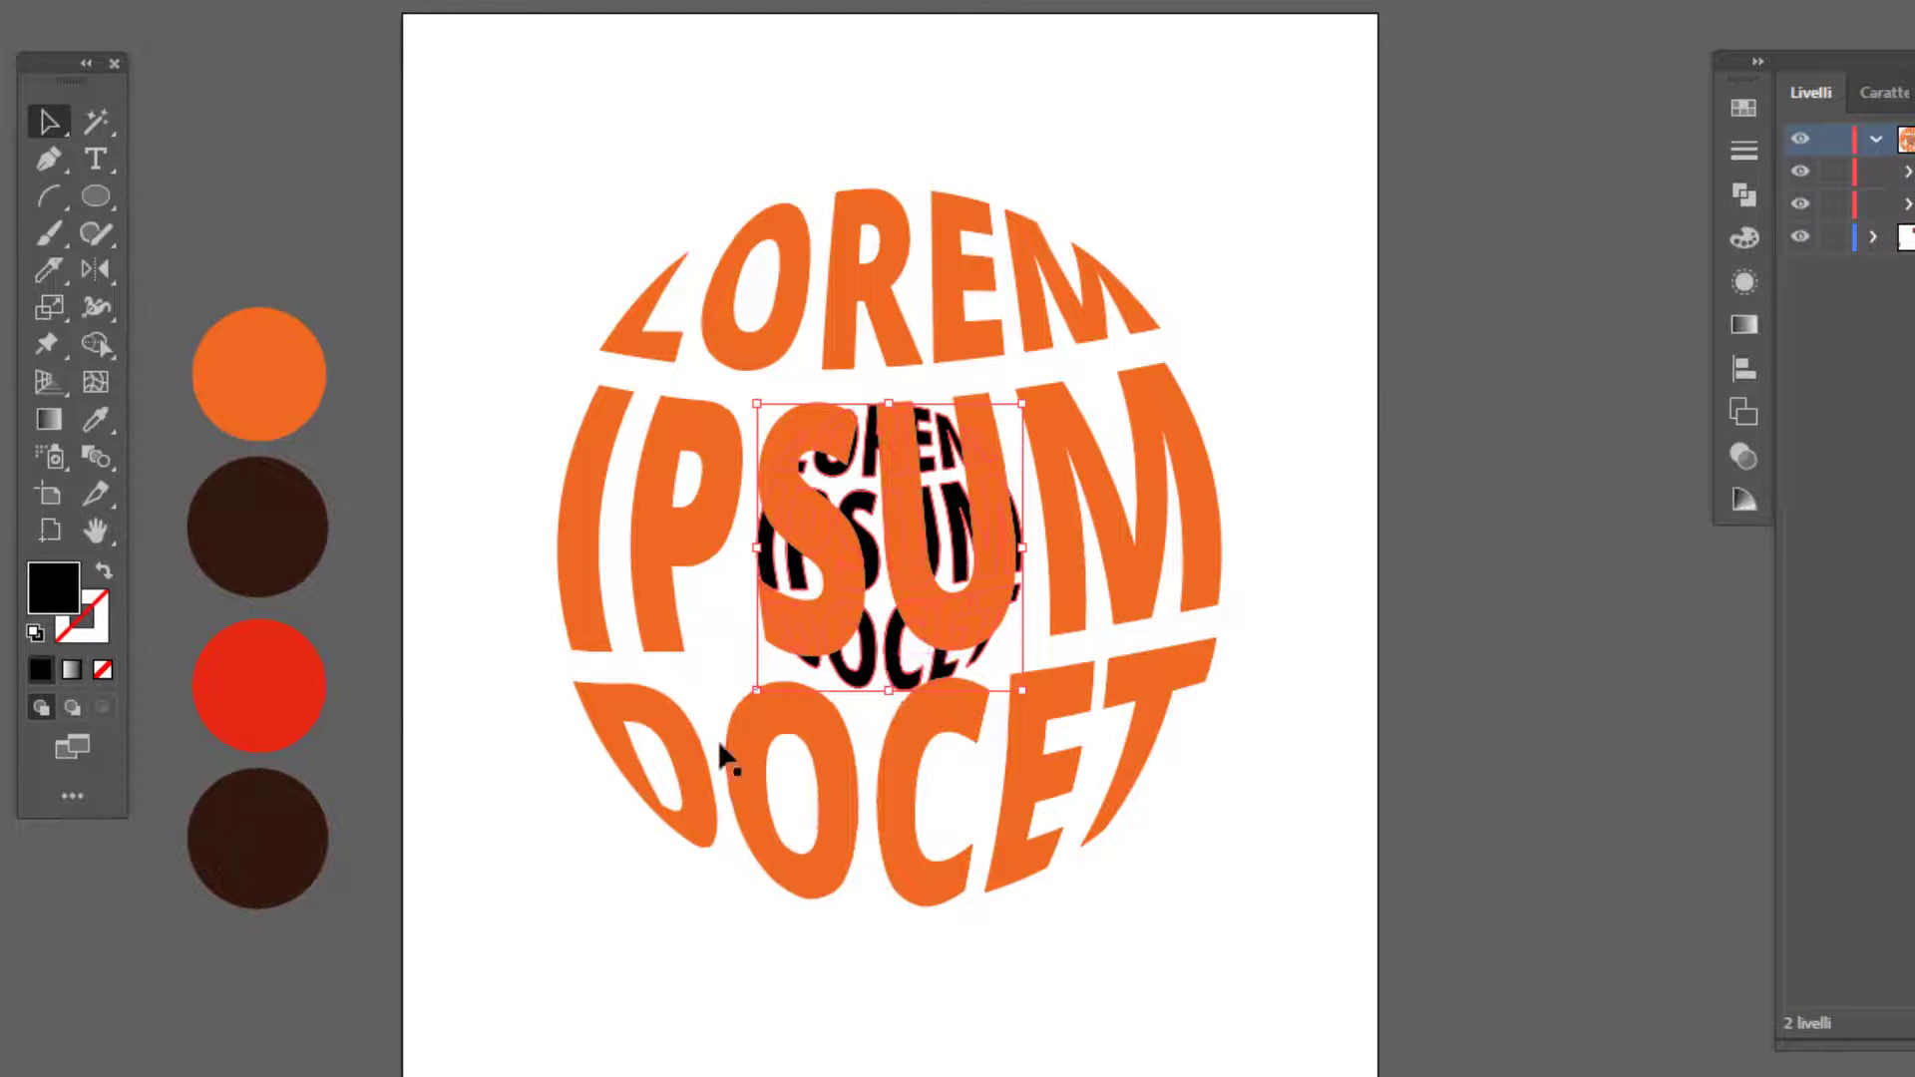
{"action": "left_click", "coordinate": [97, 422]}
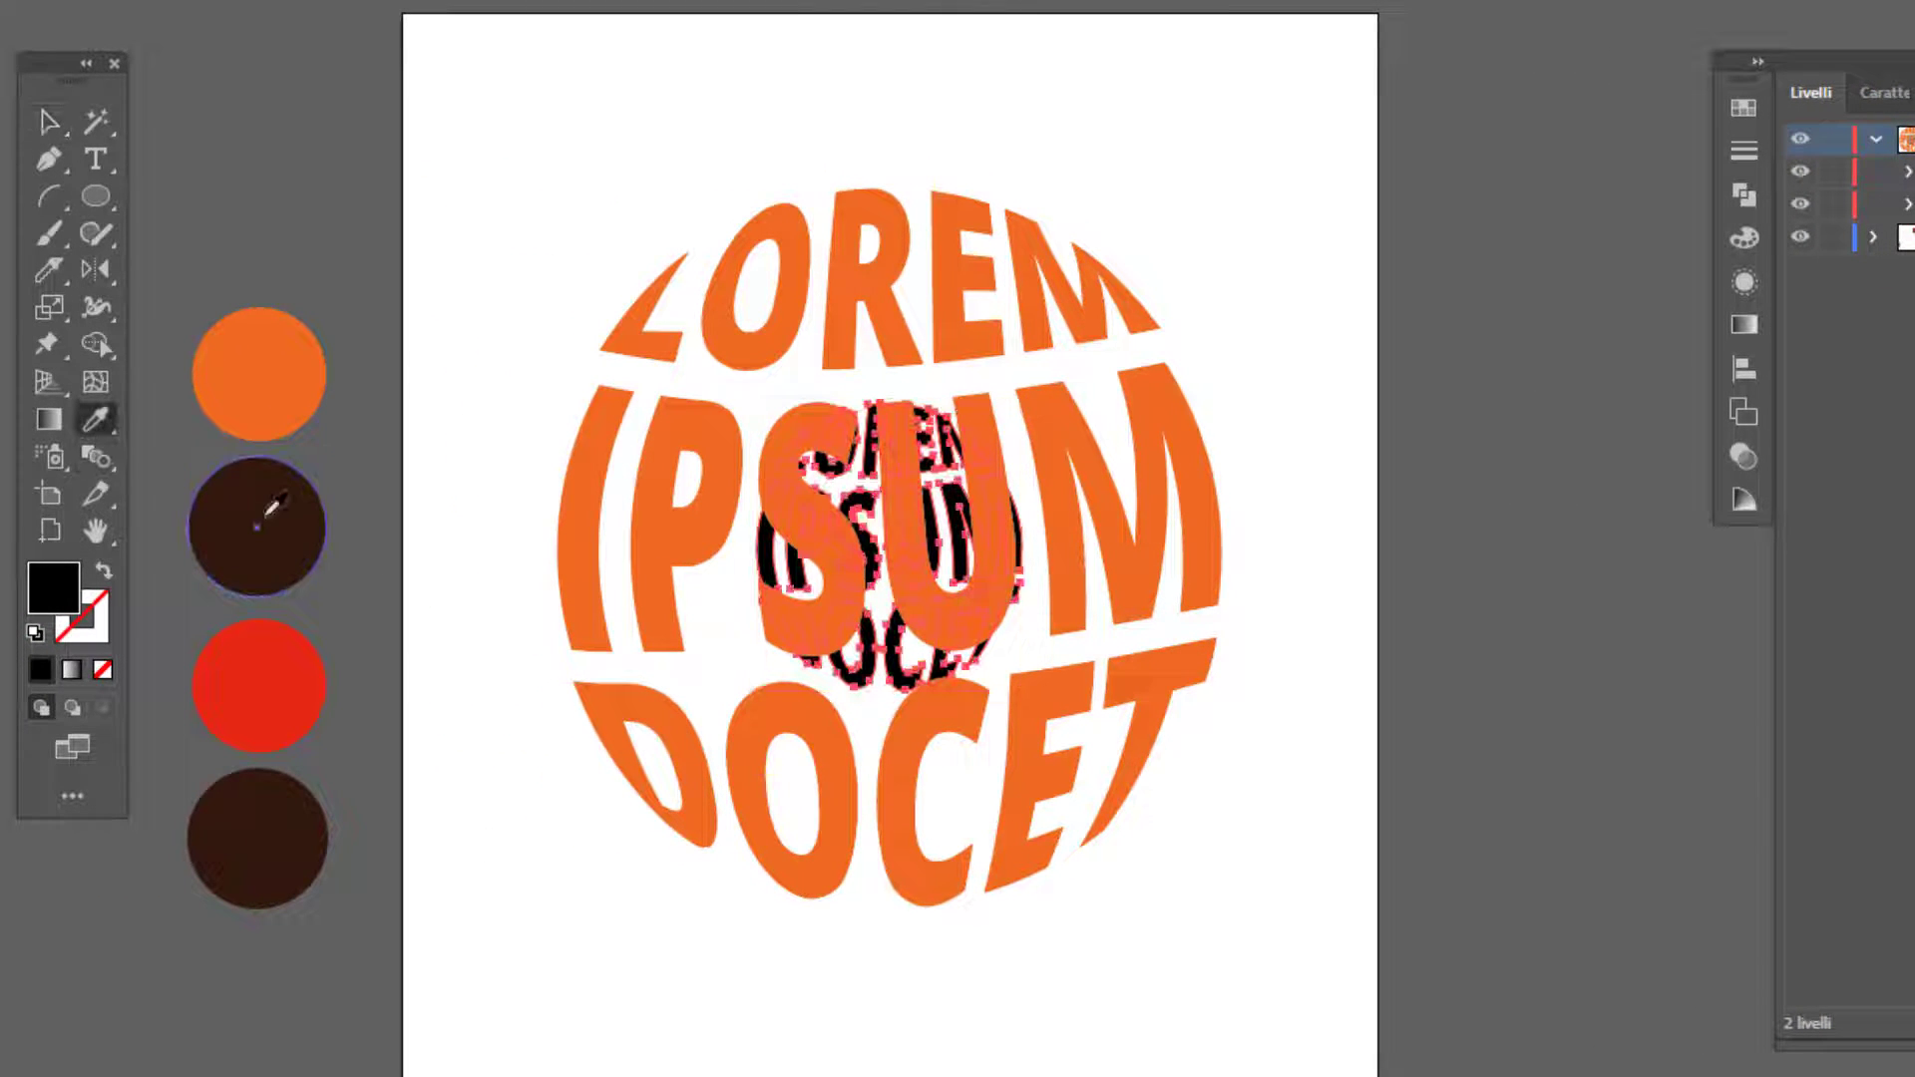
{"action": "left_click", "coordinate": [273, 507]}
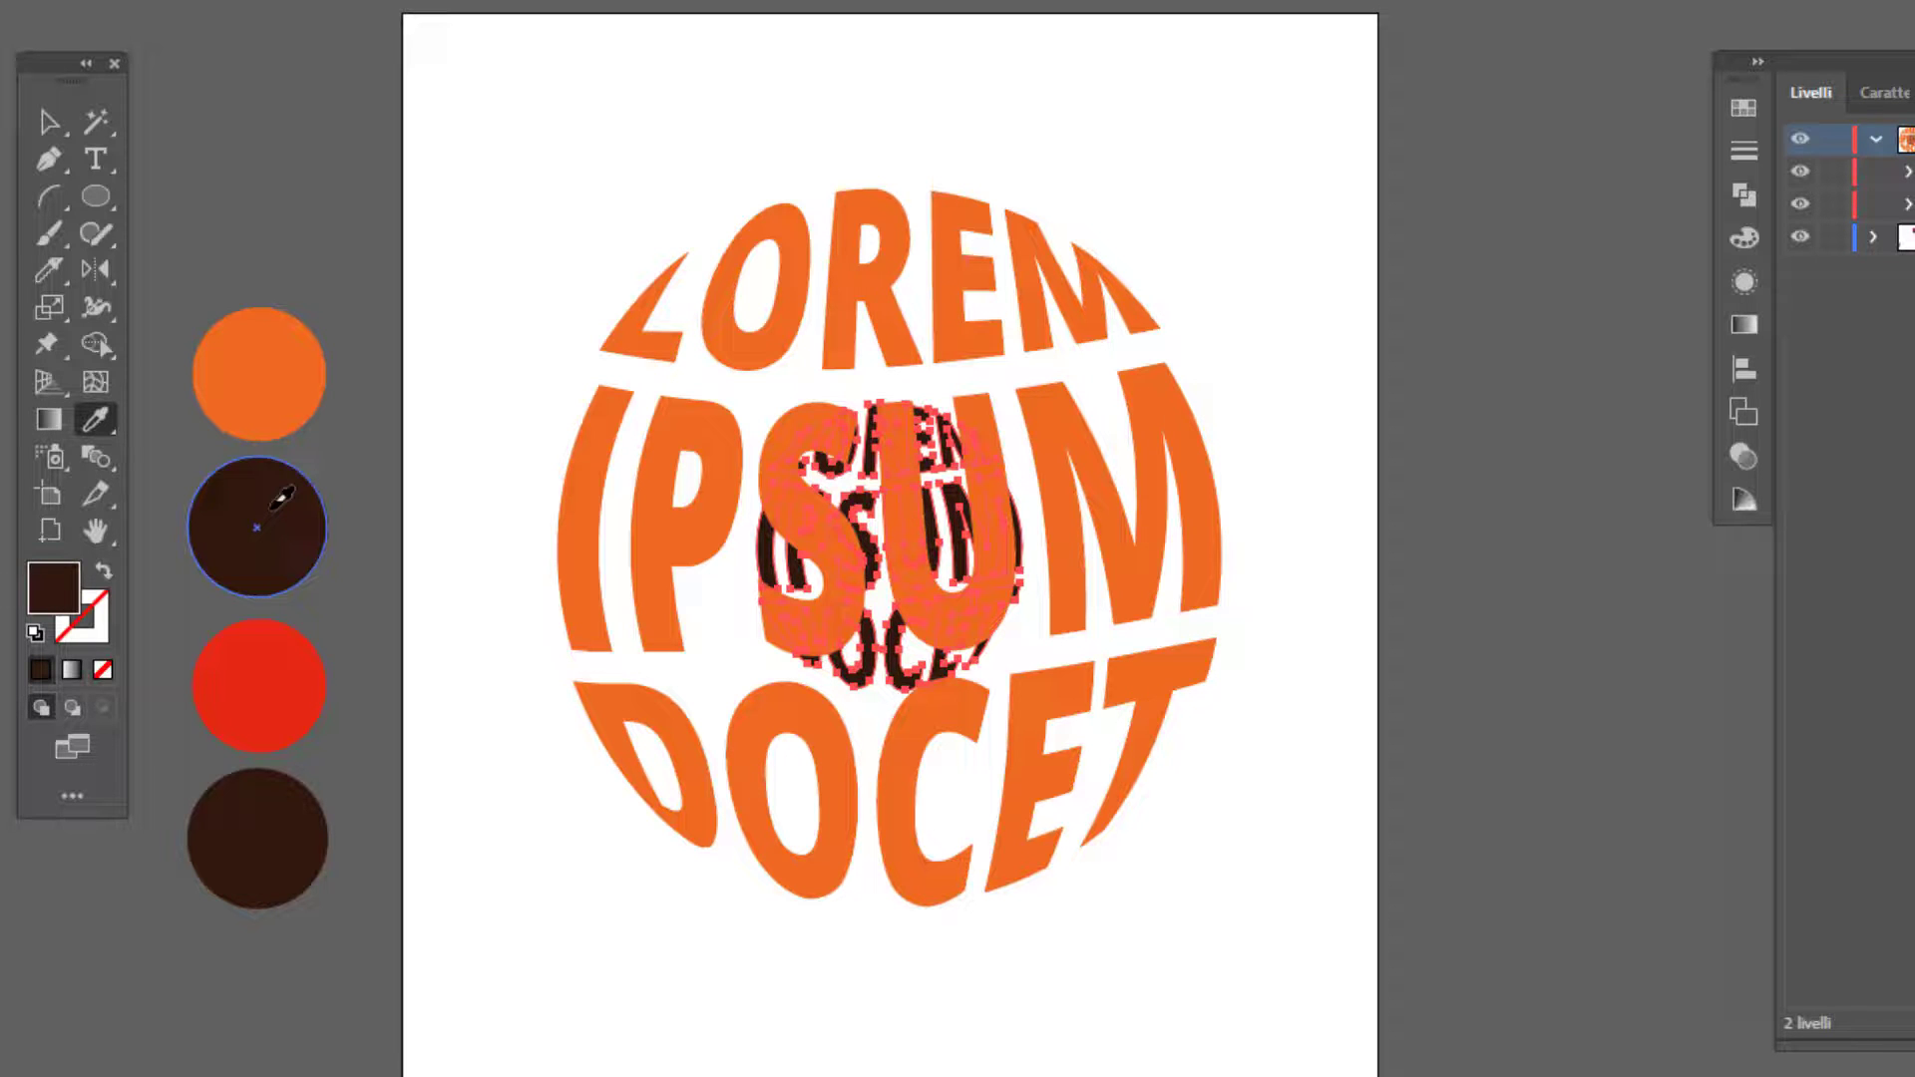
{"action": "key", "text": "v"}
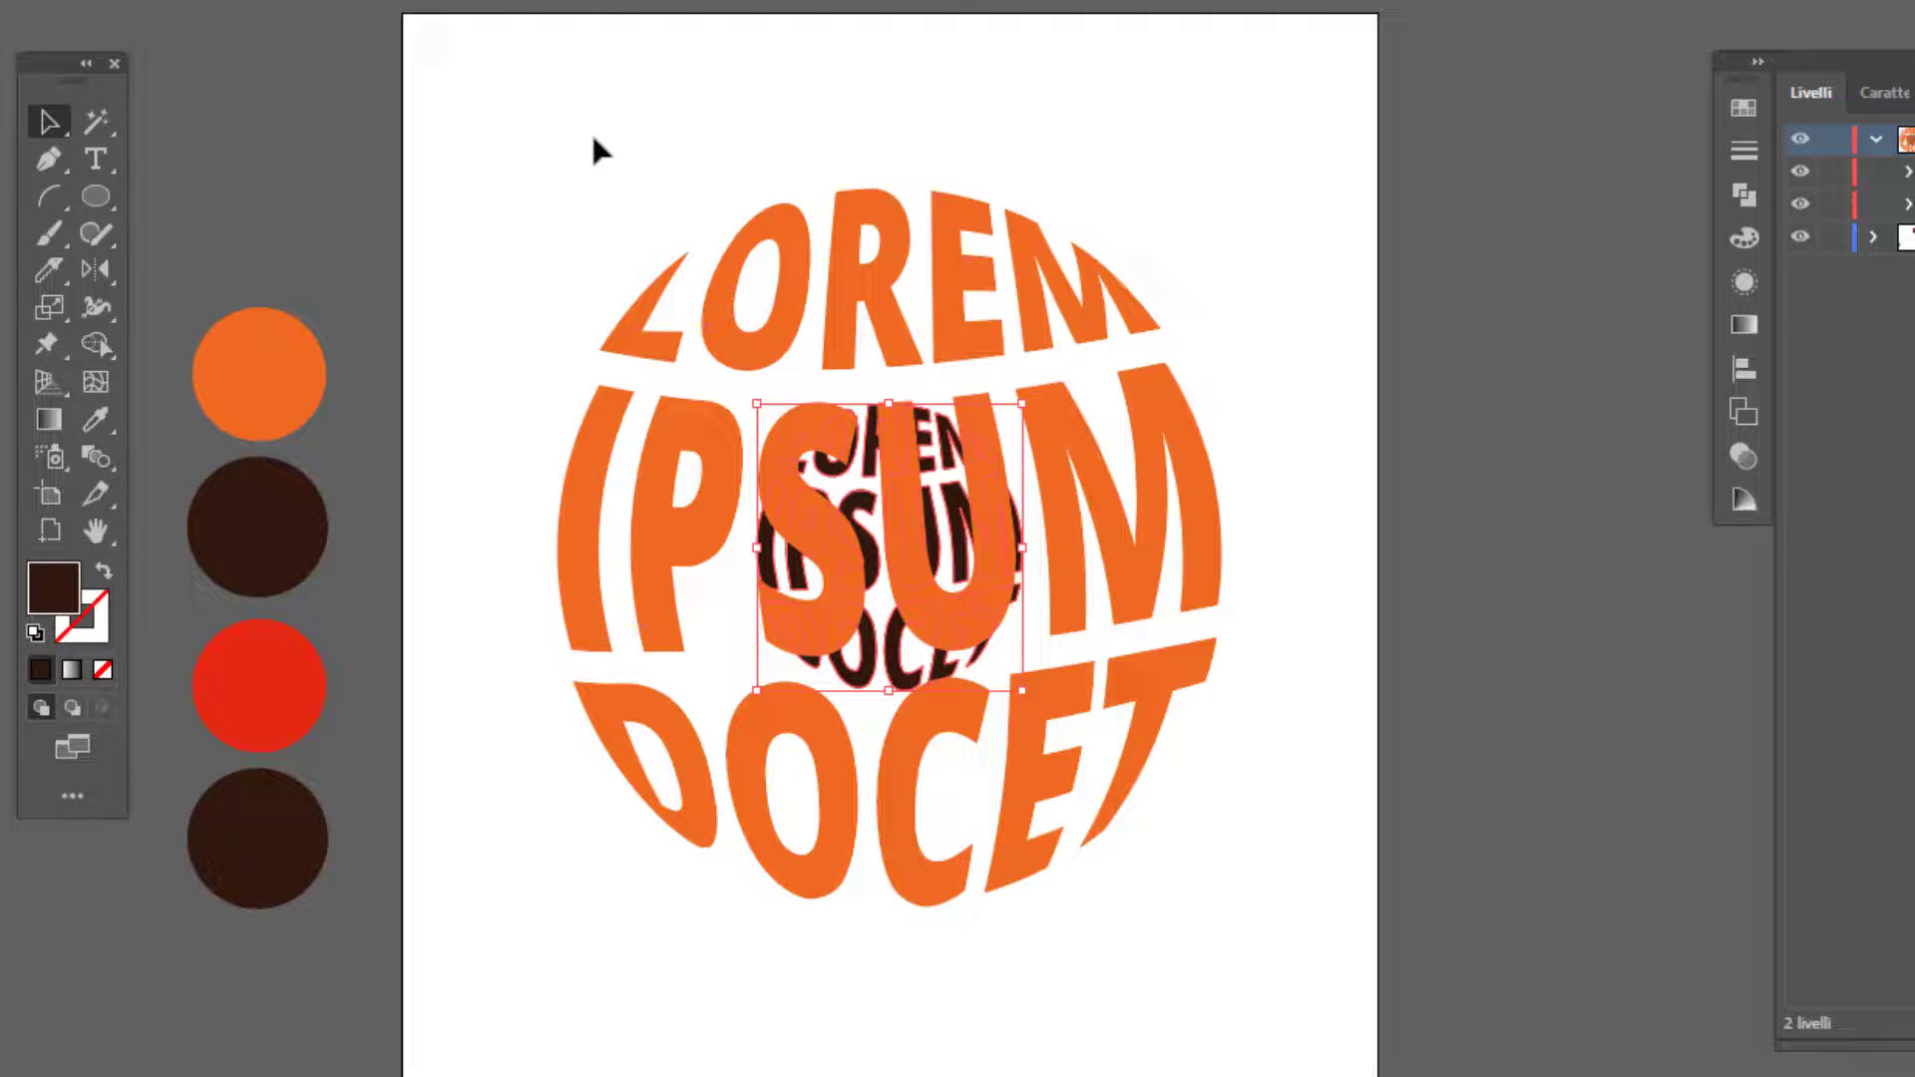
{"action": "left_click_drag", "start_coordinate": [596, 155], "coordinate": [898, 998]}
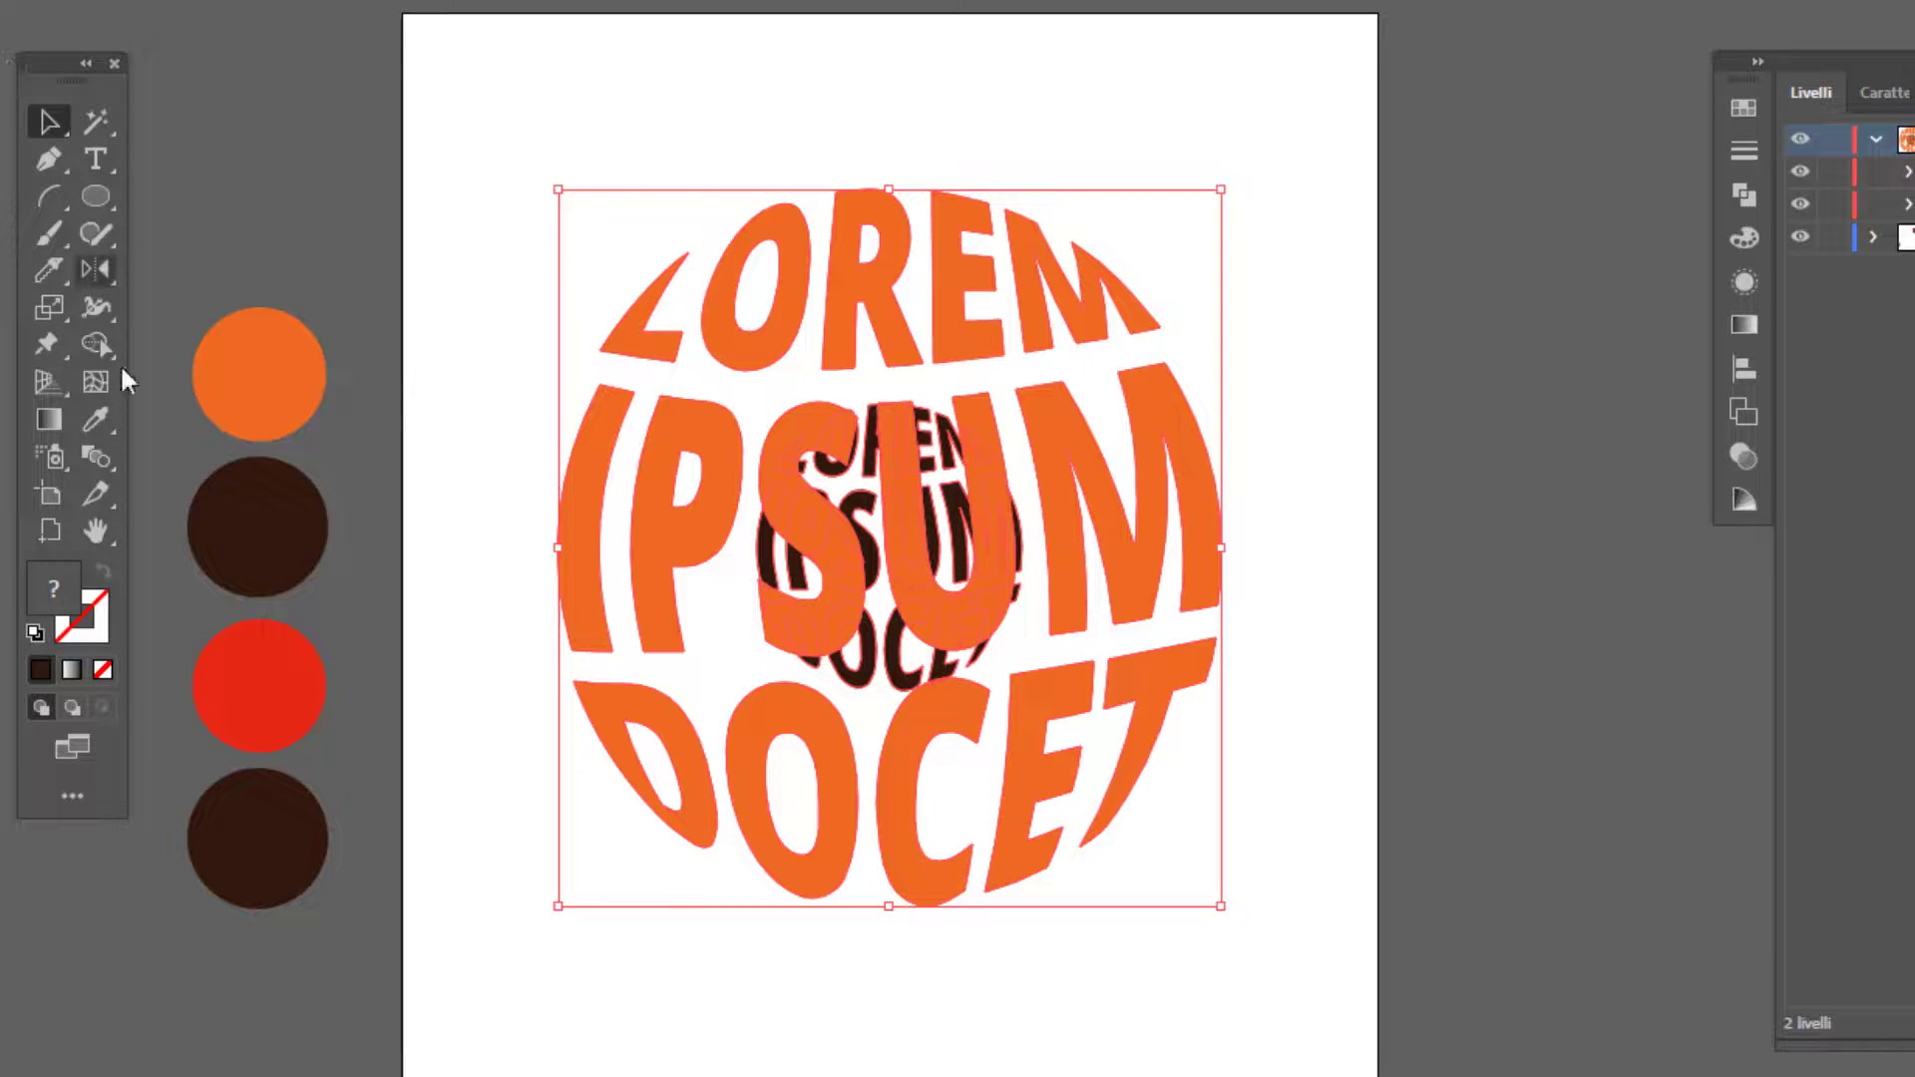
Blend the orange and brown letterings with 200 Passaggi specificati, then deselect
{"action": "double_click", "coordinate": [100, 459]}
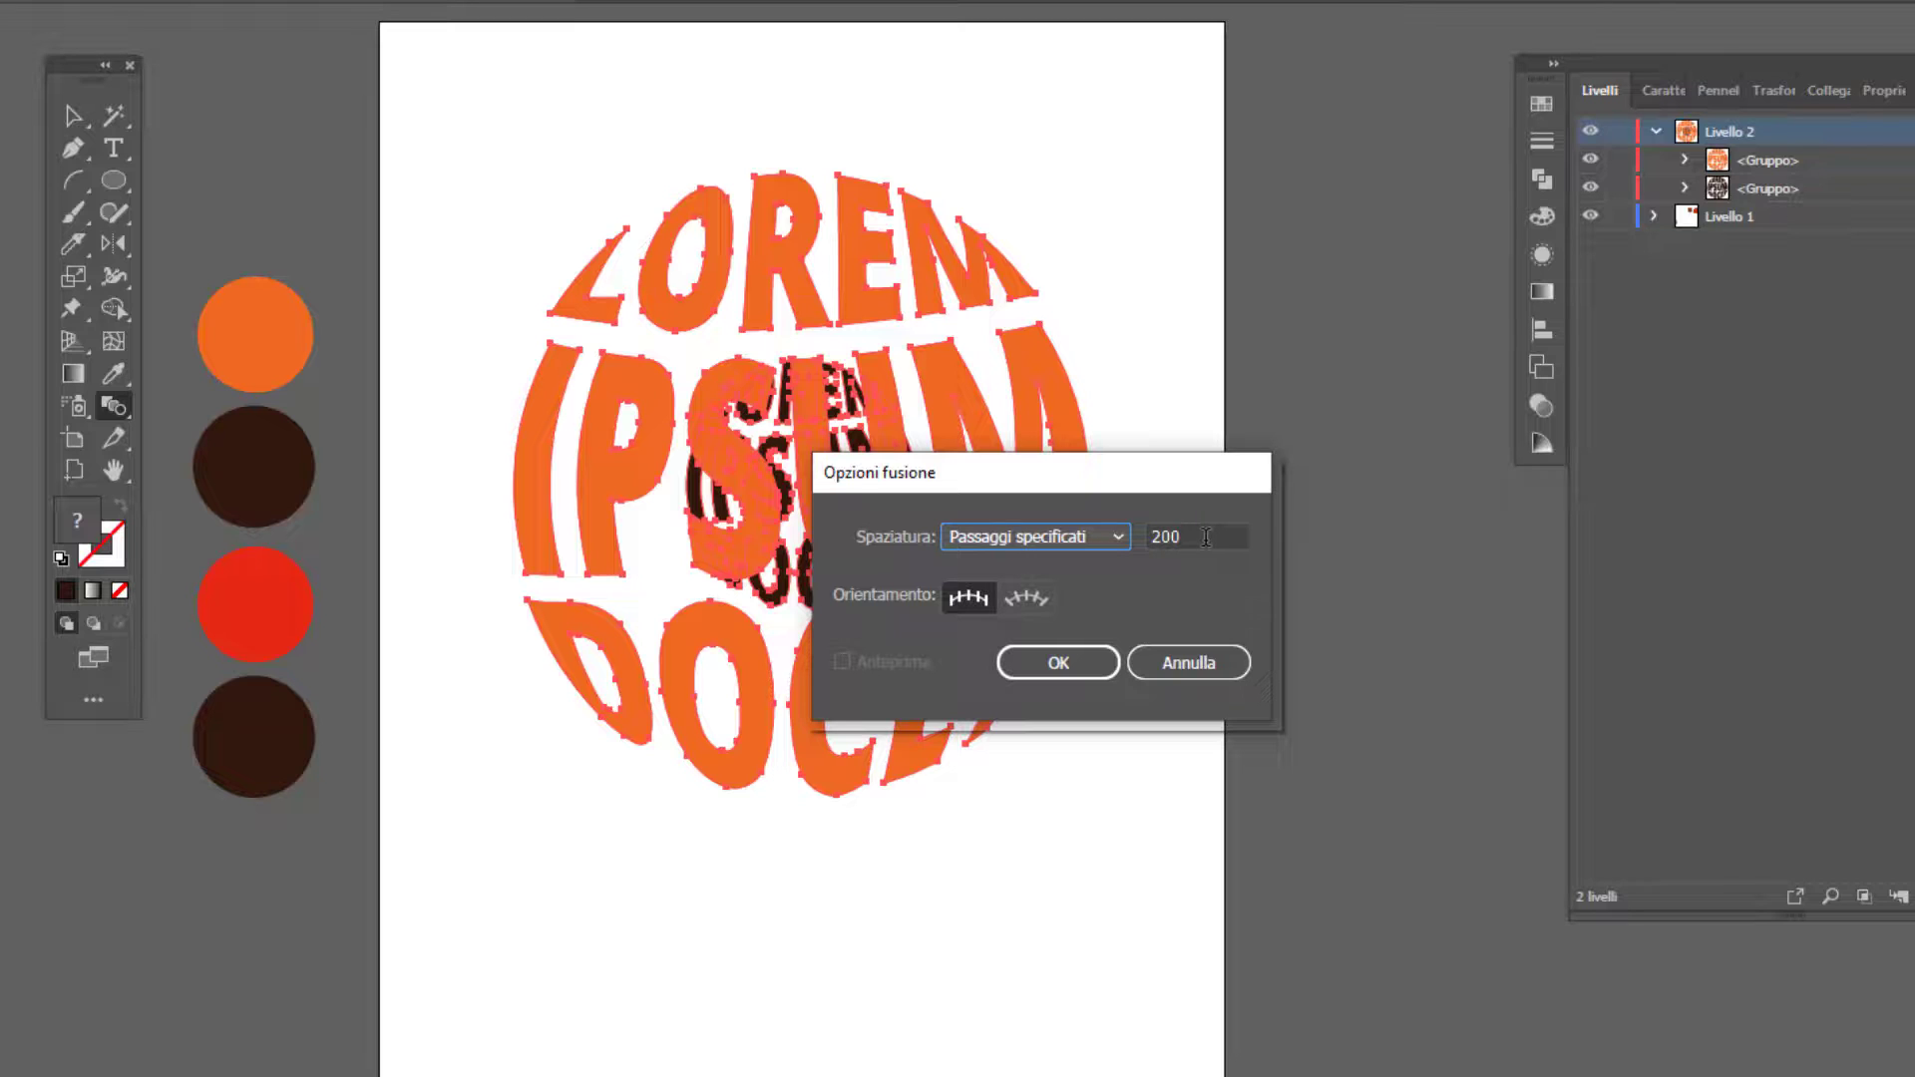
{"action": "left_click", "coordinate": [1058, 662]}
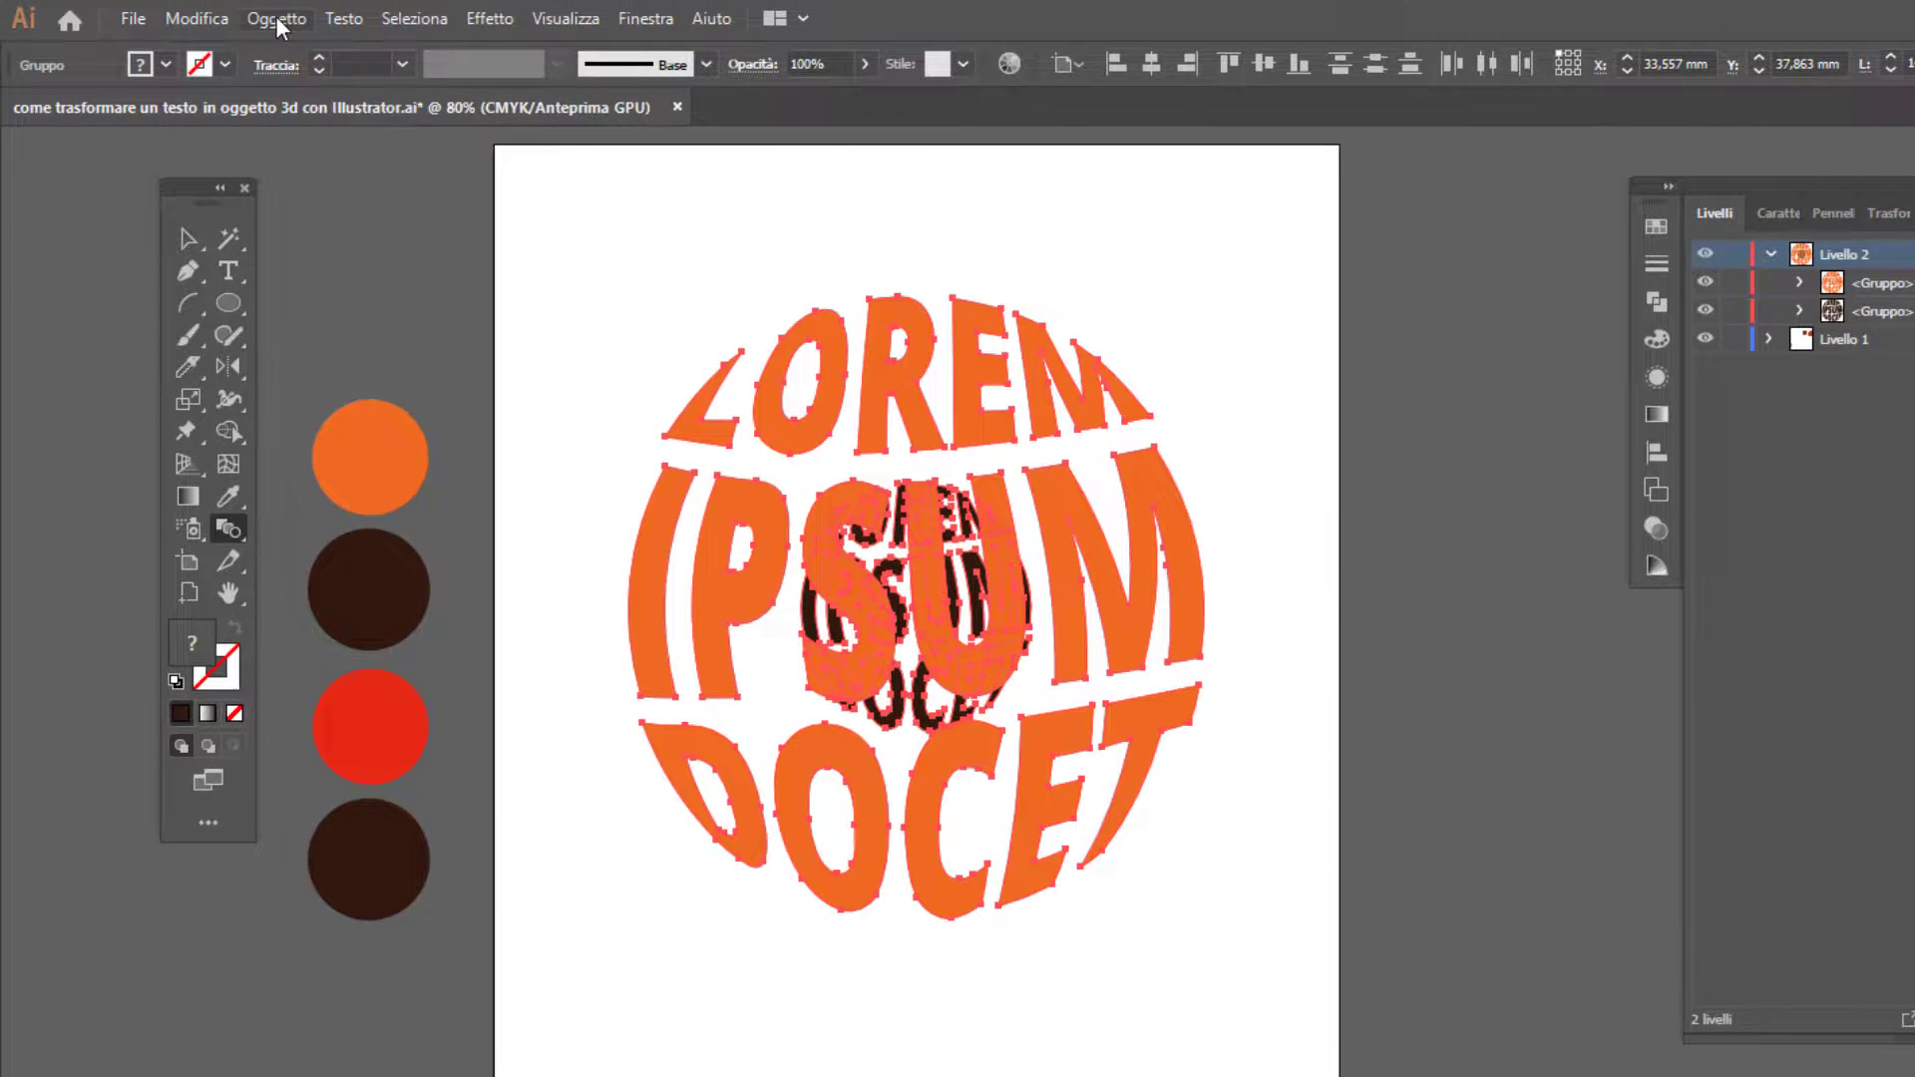
{"action": "left_click", "coordinate": [276, 16]}
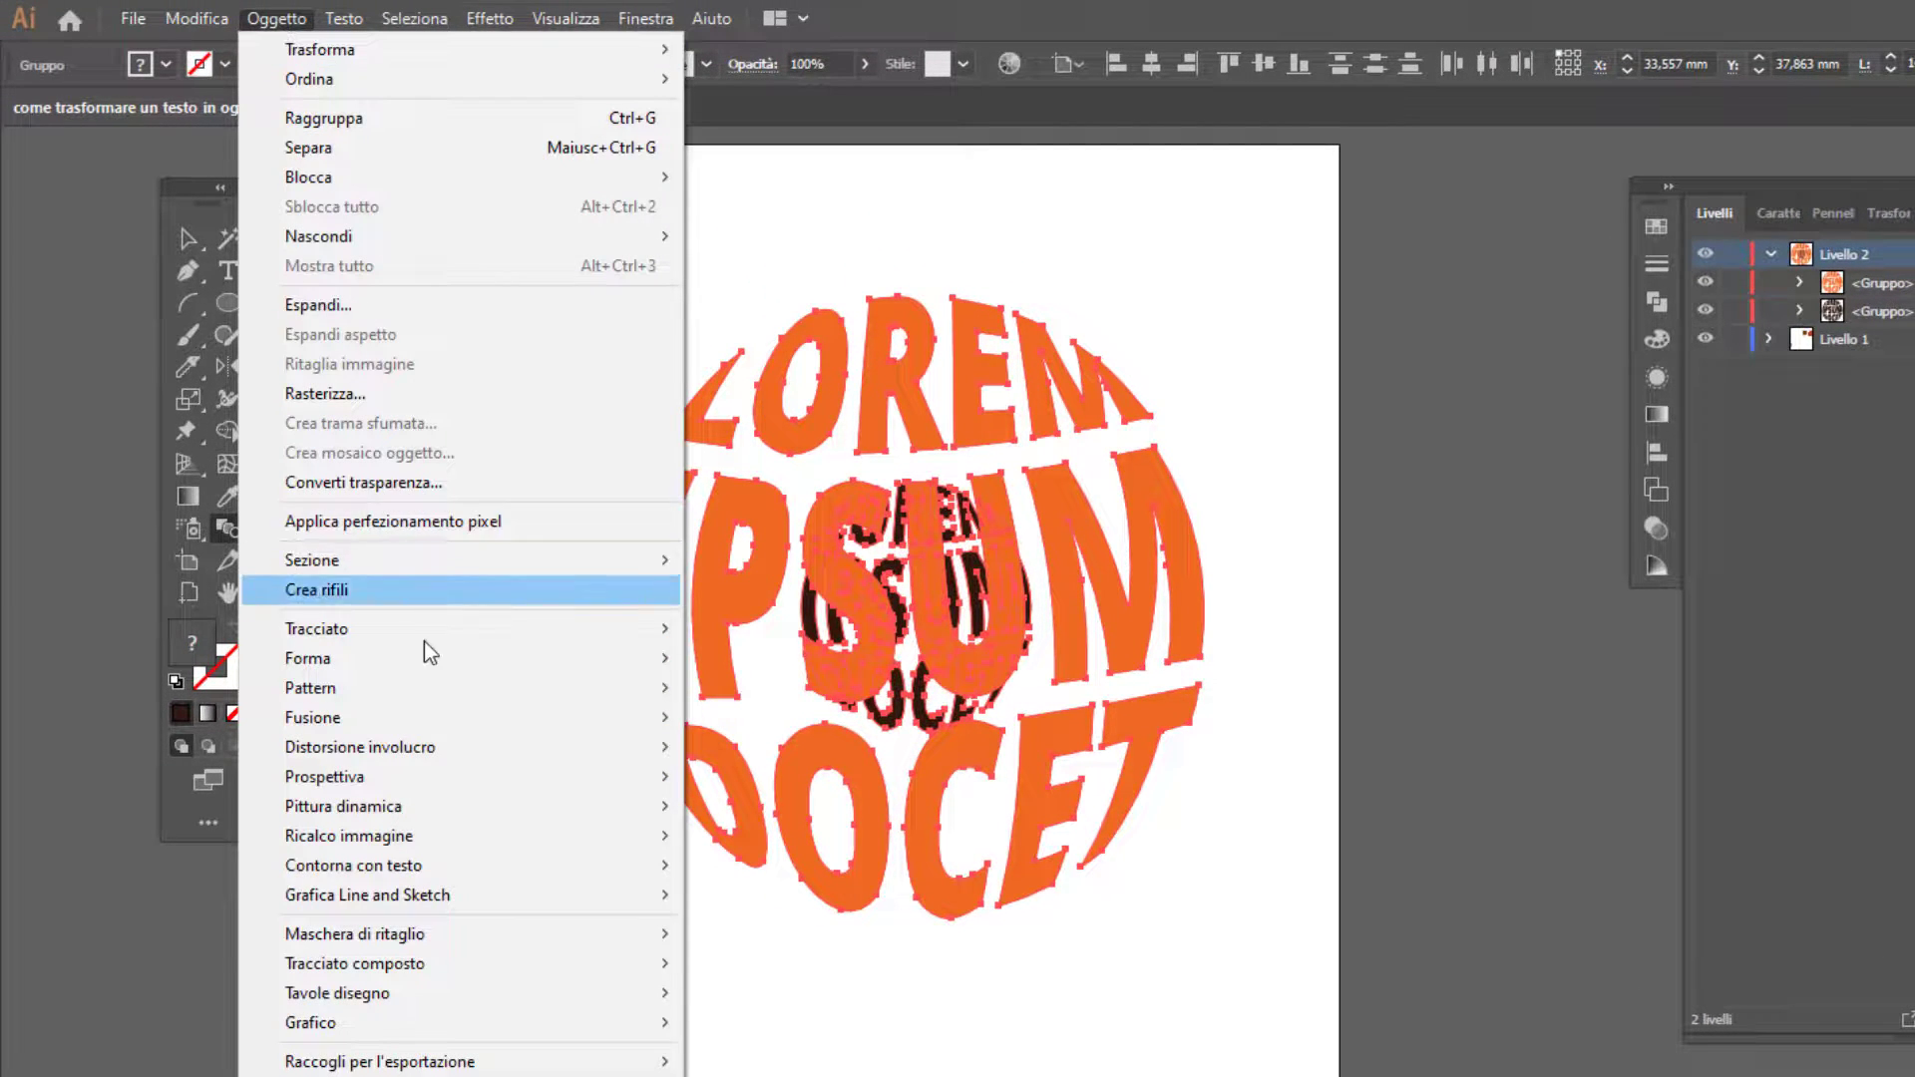
{"action": "mouse_move", "coordinate": [313, 717]}
{"action": "left_click", "coordinate": [740, 720]}
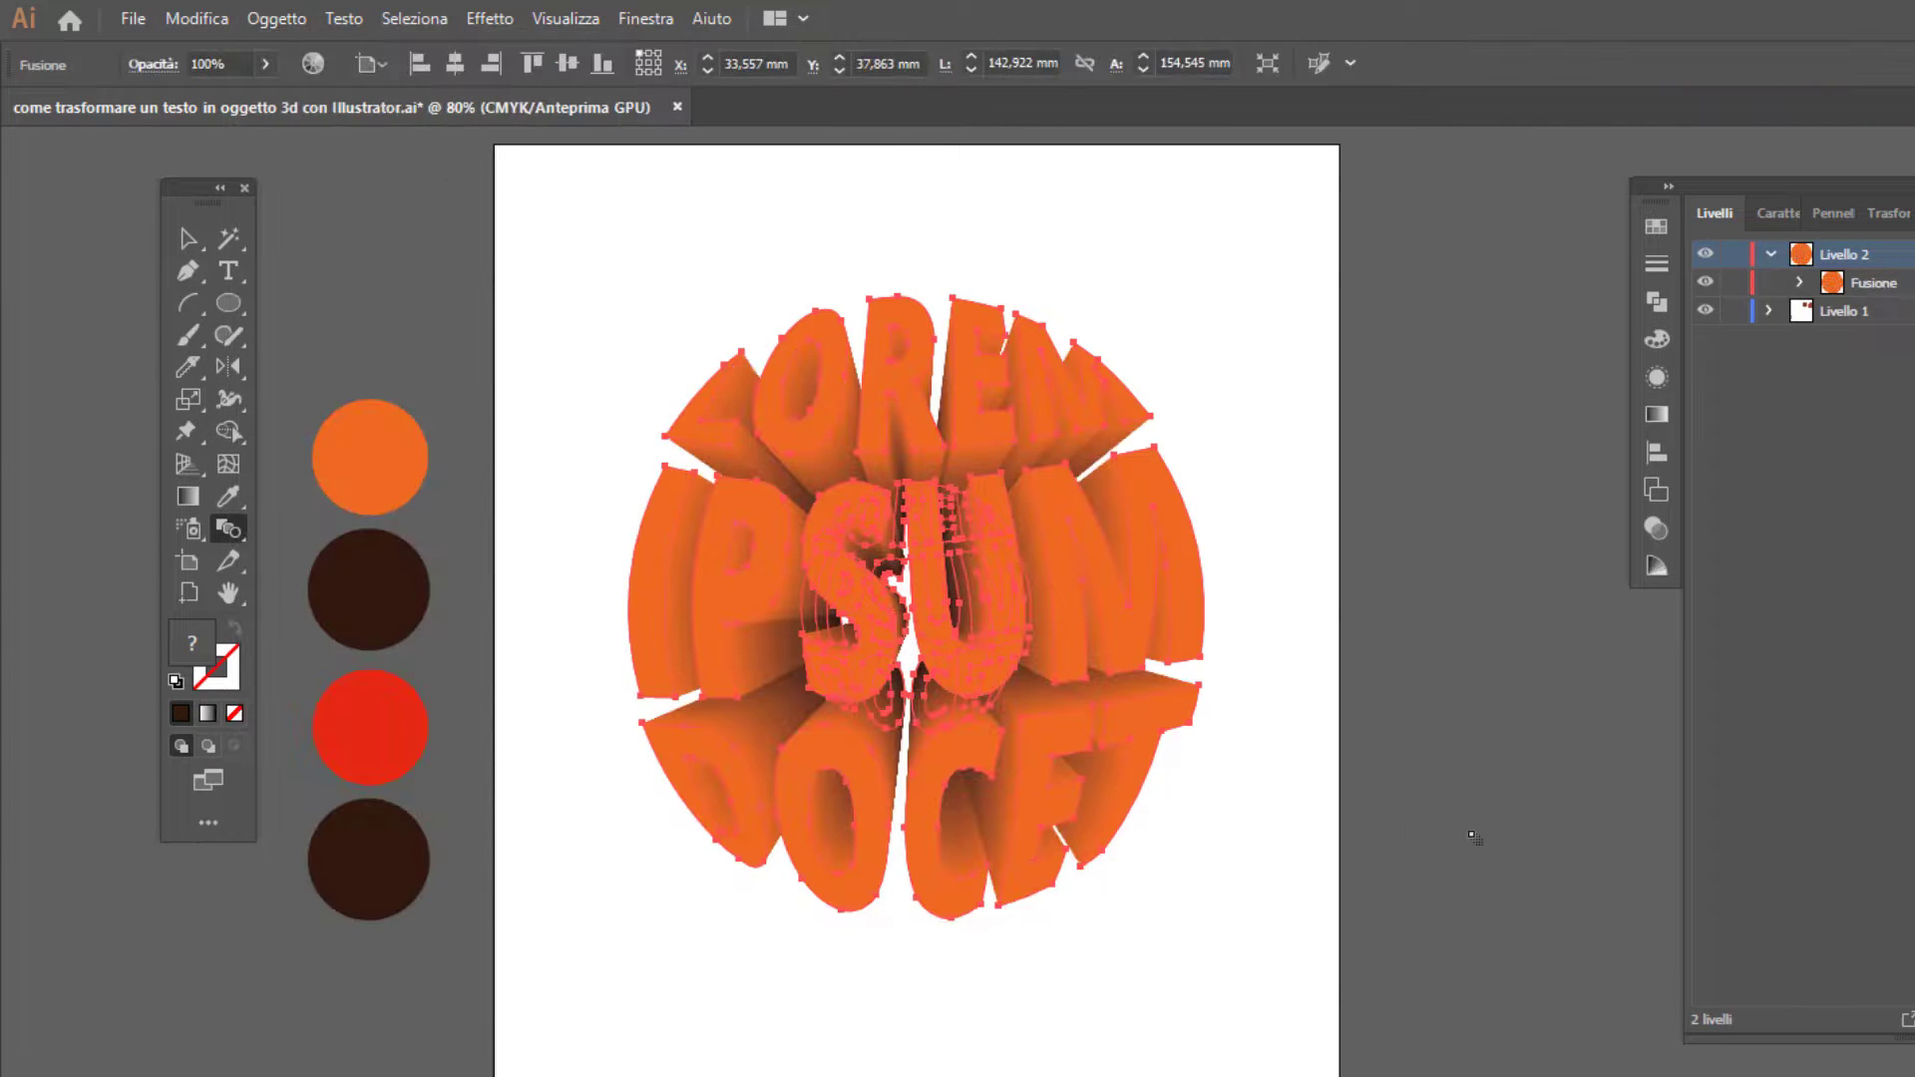
{"action": "left_click", "coordinate": [1294, 891]}
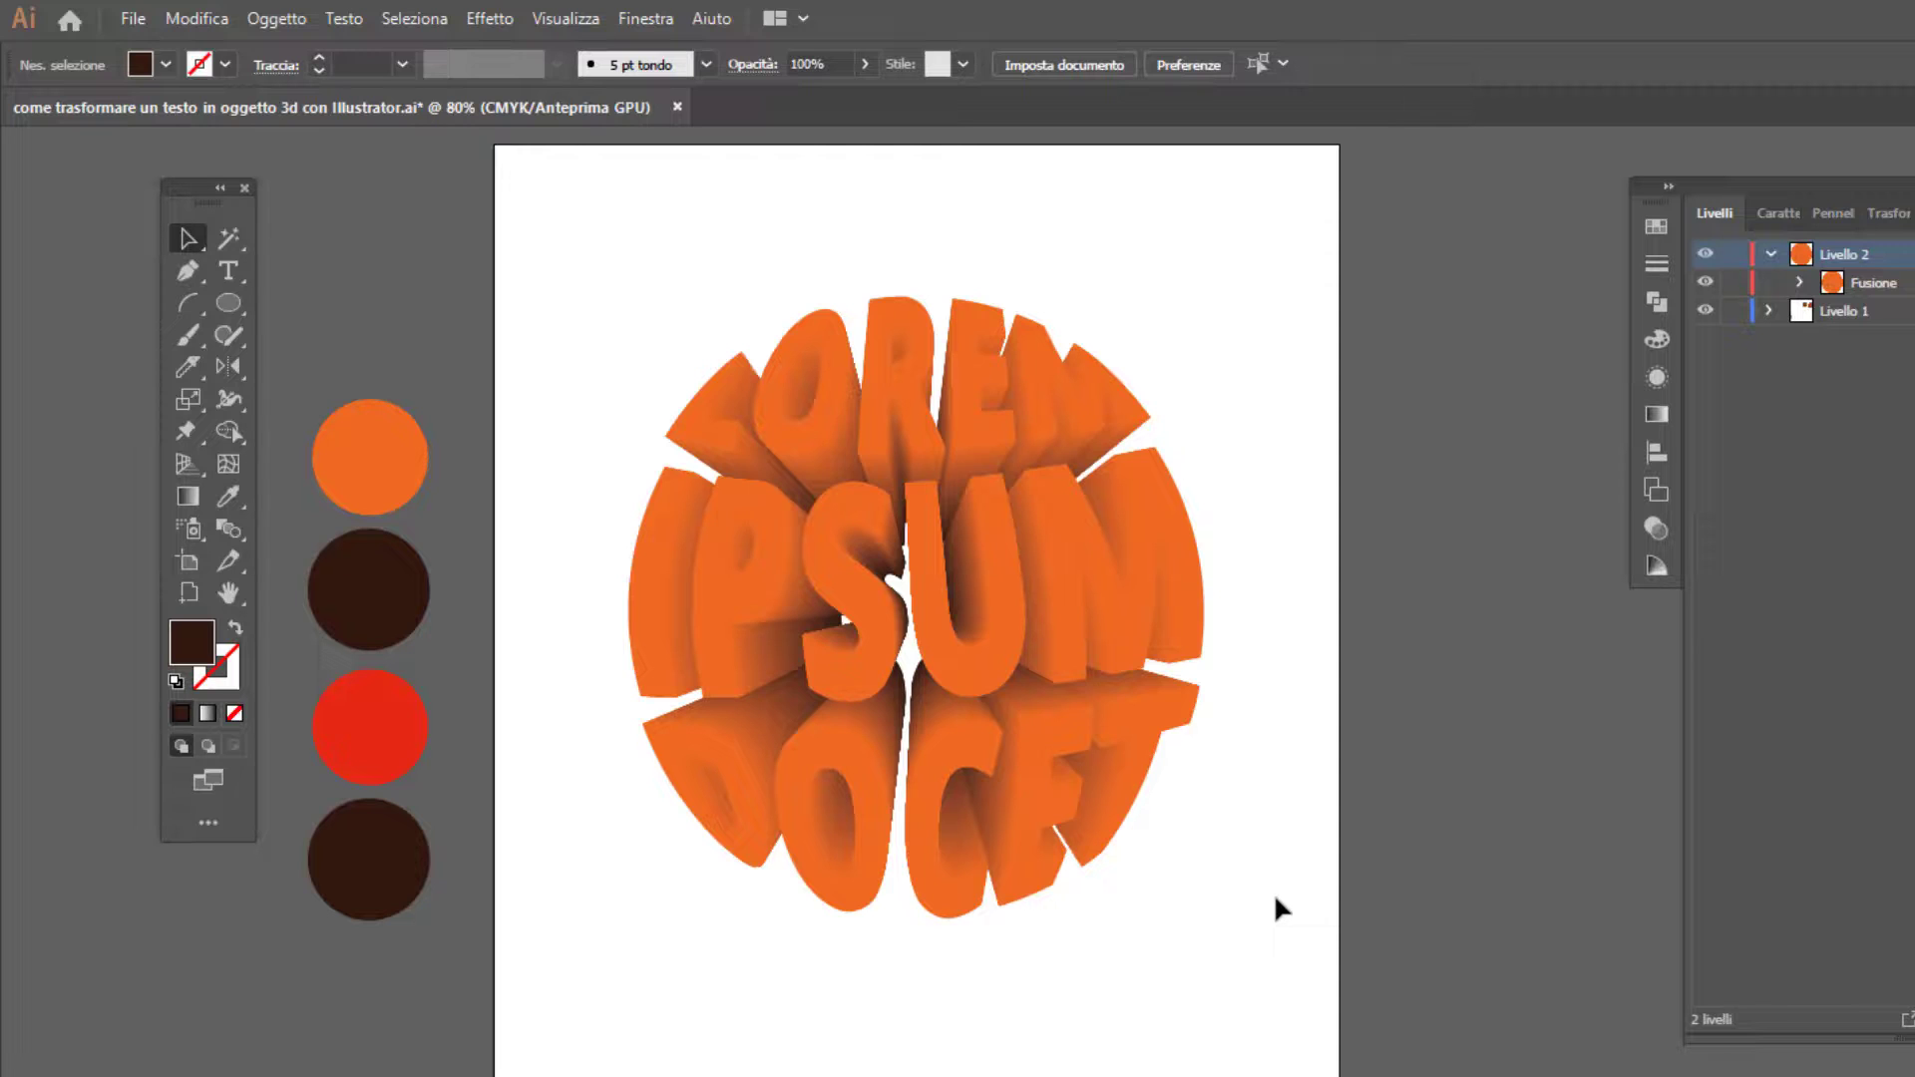
Expand the blend's two groups in Layers, then select the whole 3D text blend
{"action": "left_click", "coordinate": [1801, 283]}
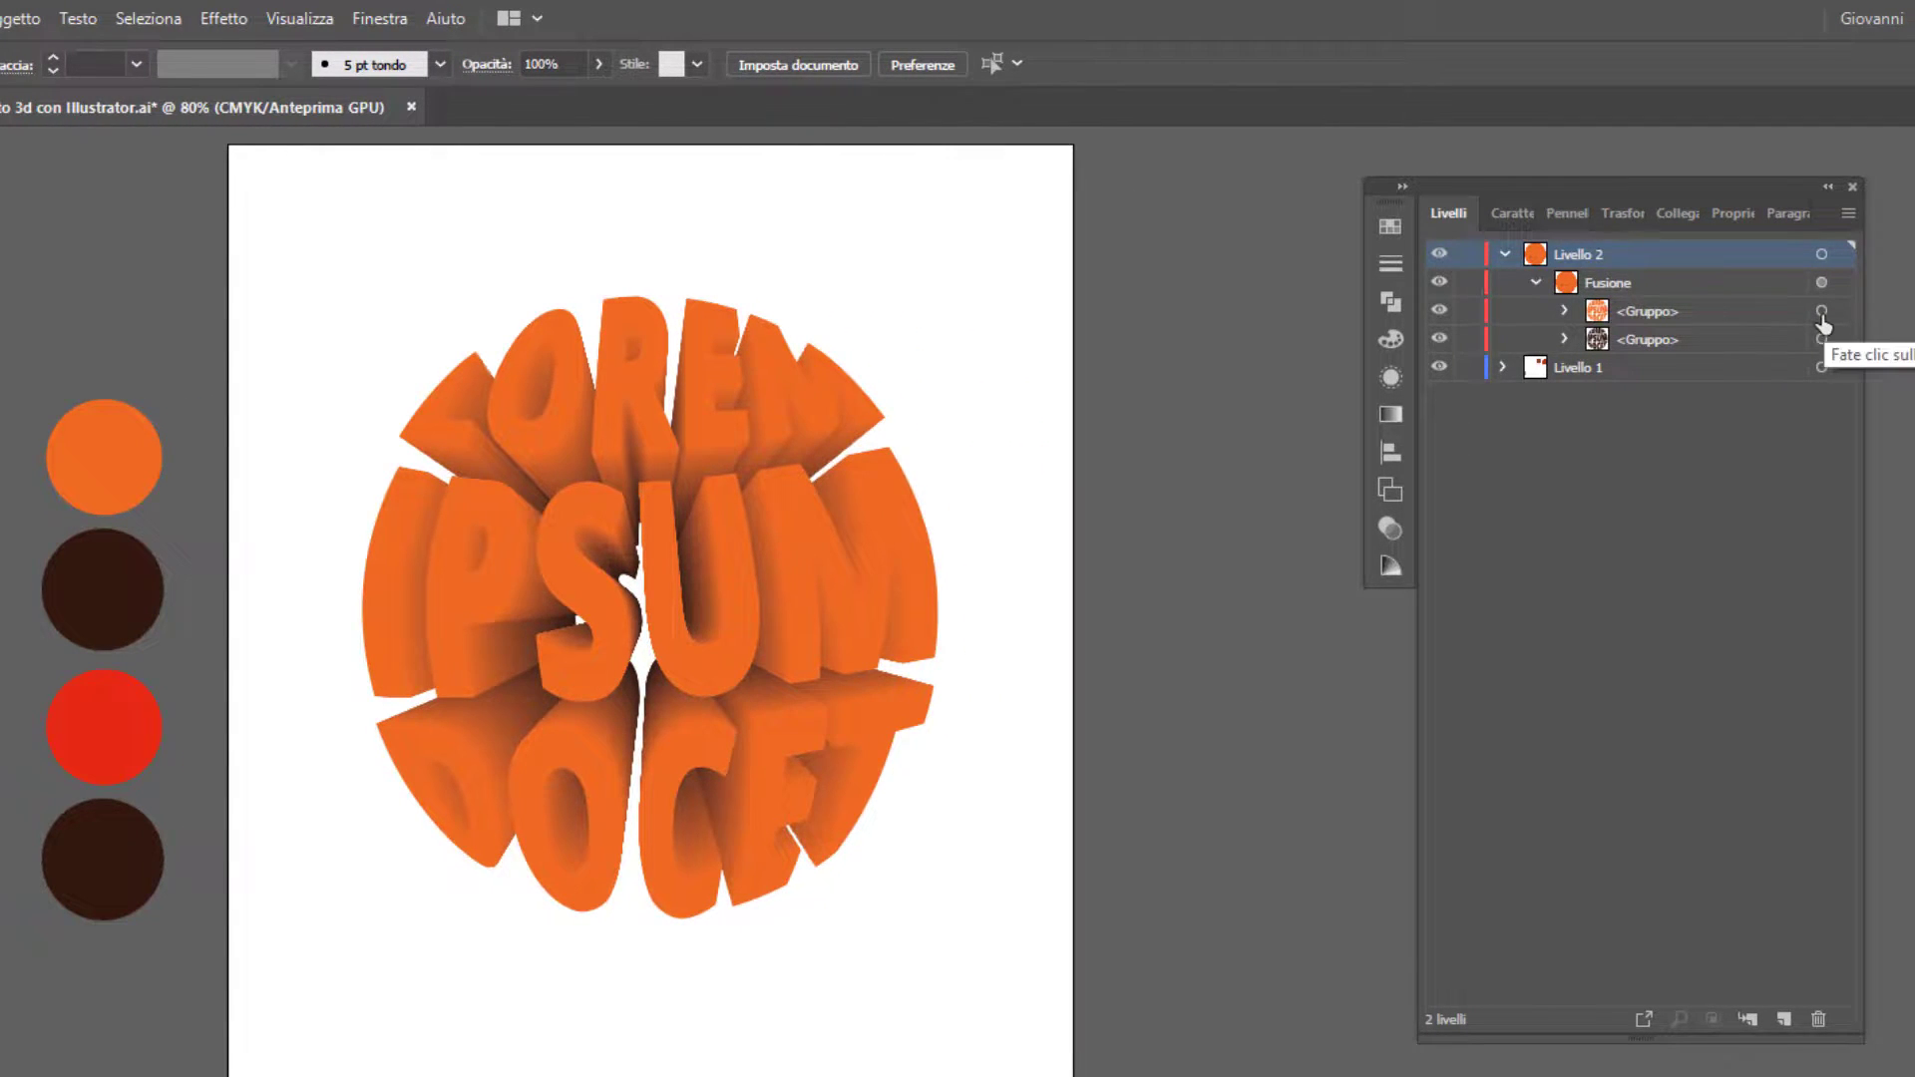
{"action": "left_click", "coordinate": [1822, 313]}
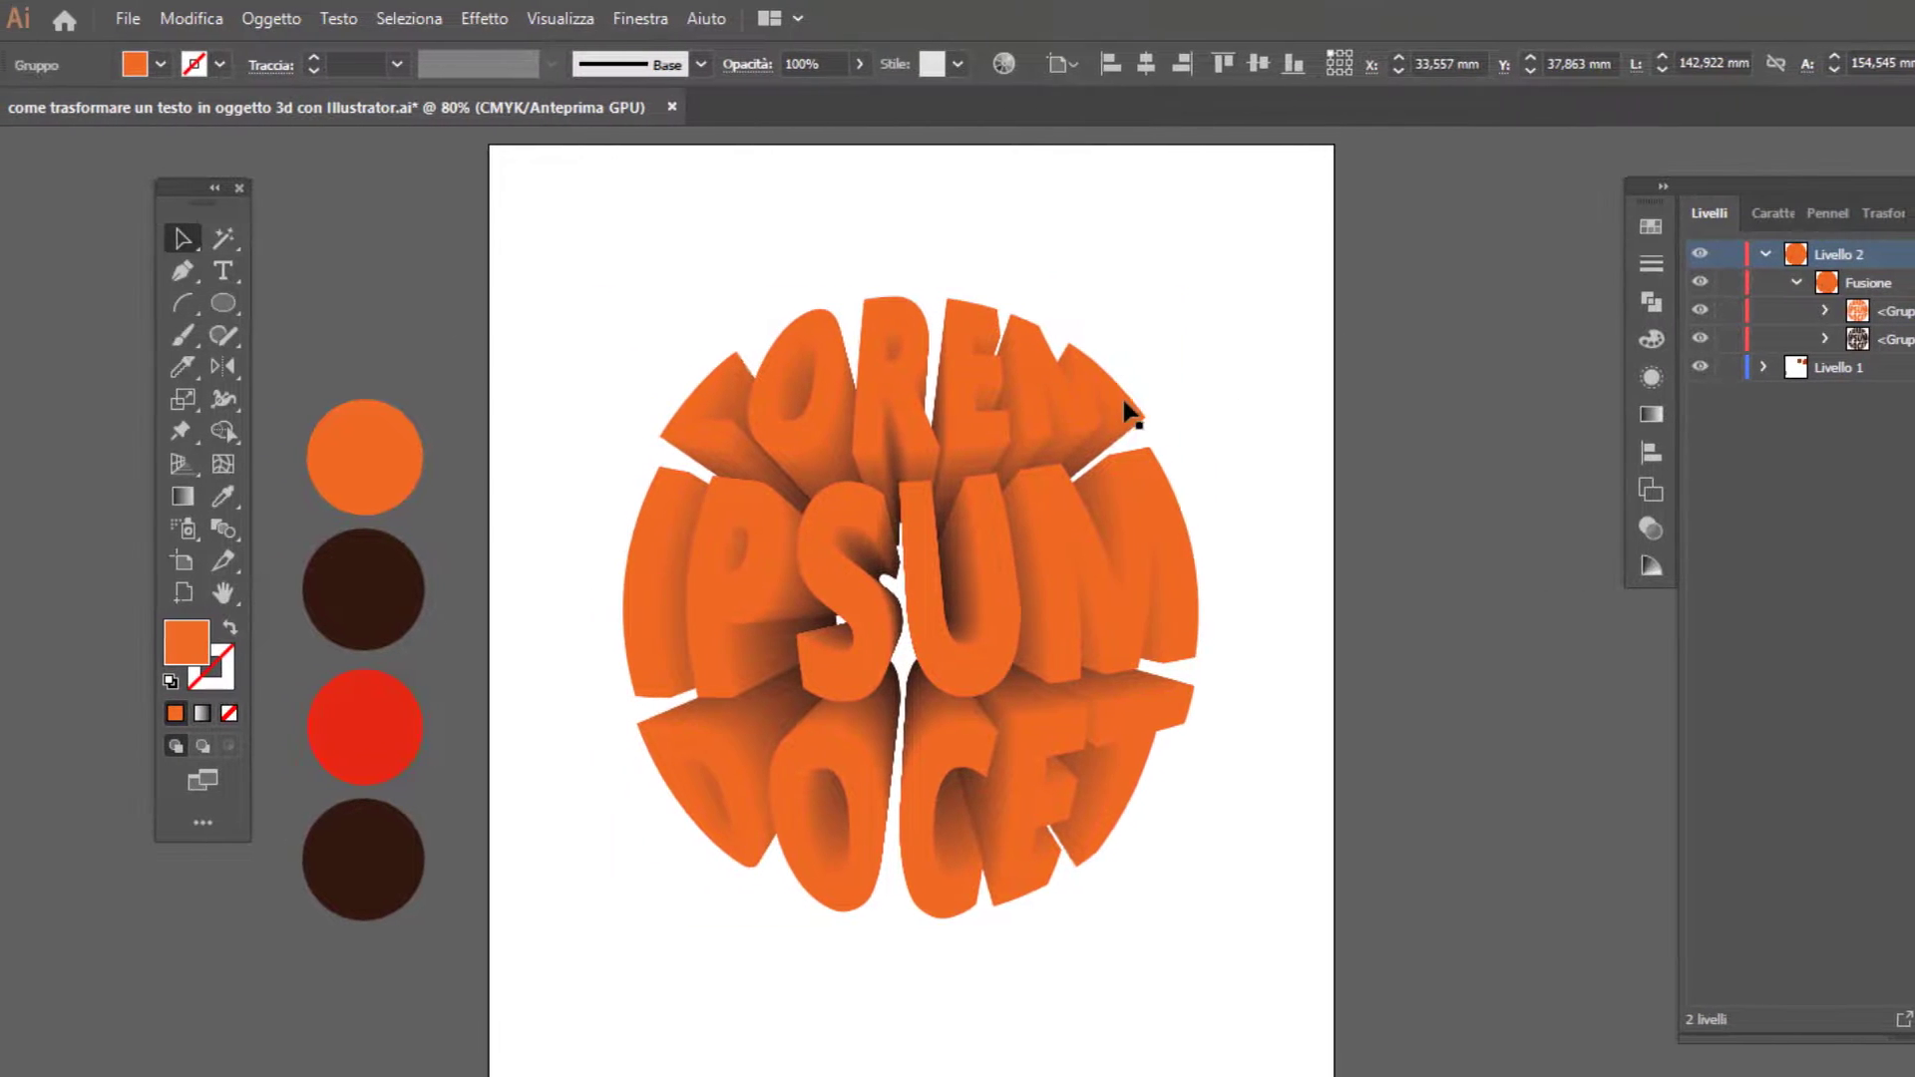
{"action": "key", "text": "ctrl+shift+a"}
{"action": "left_click", "coordinate": [1069, 389]}
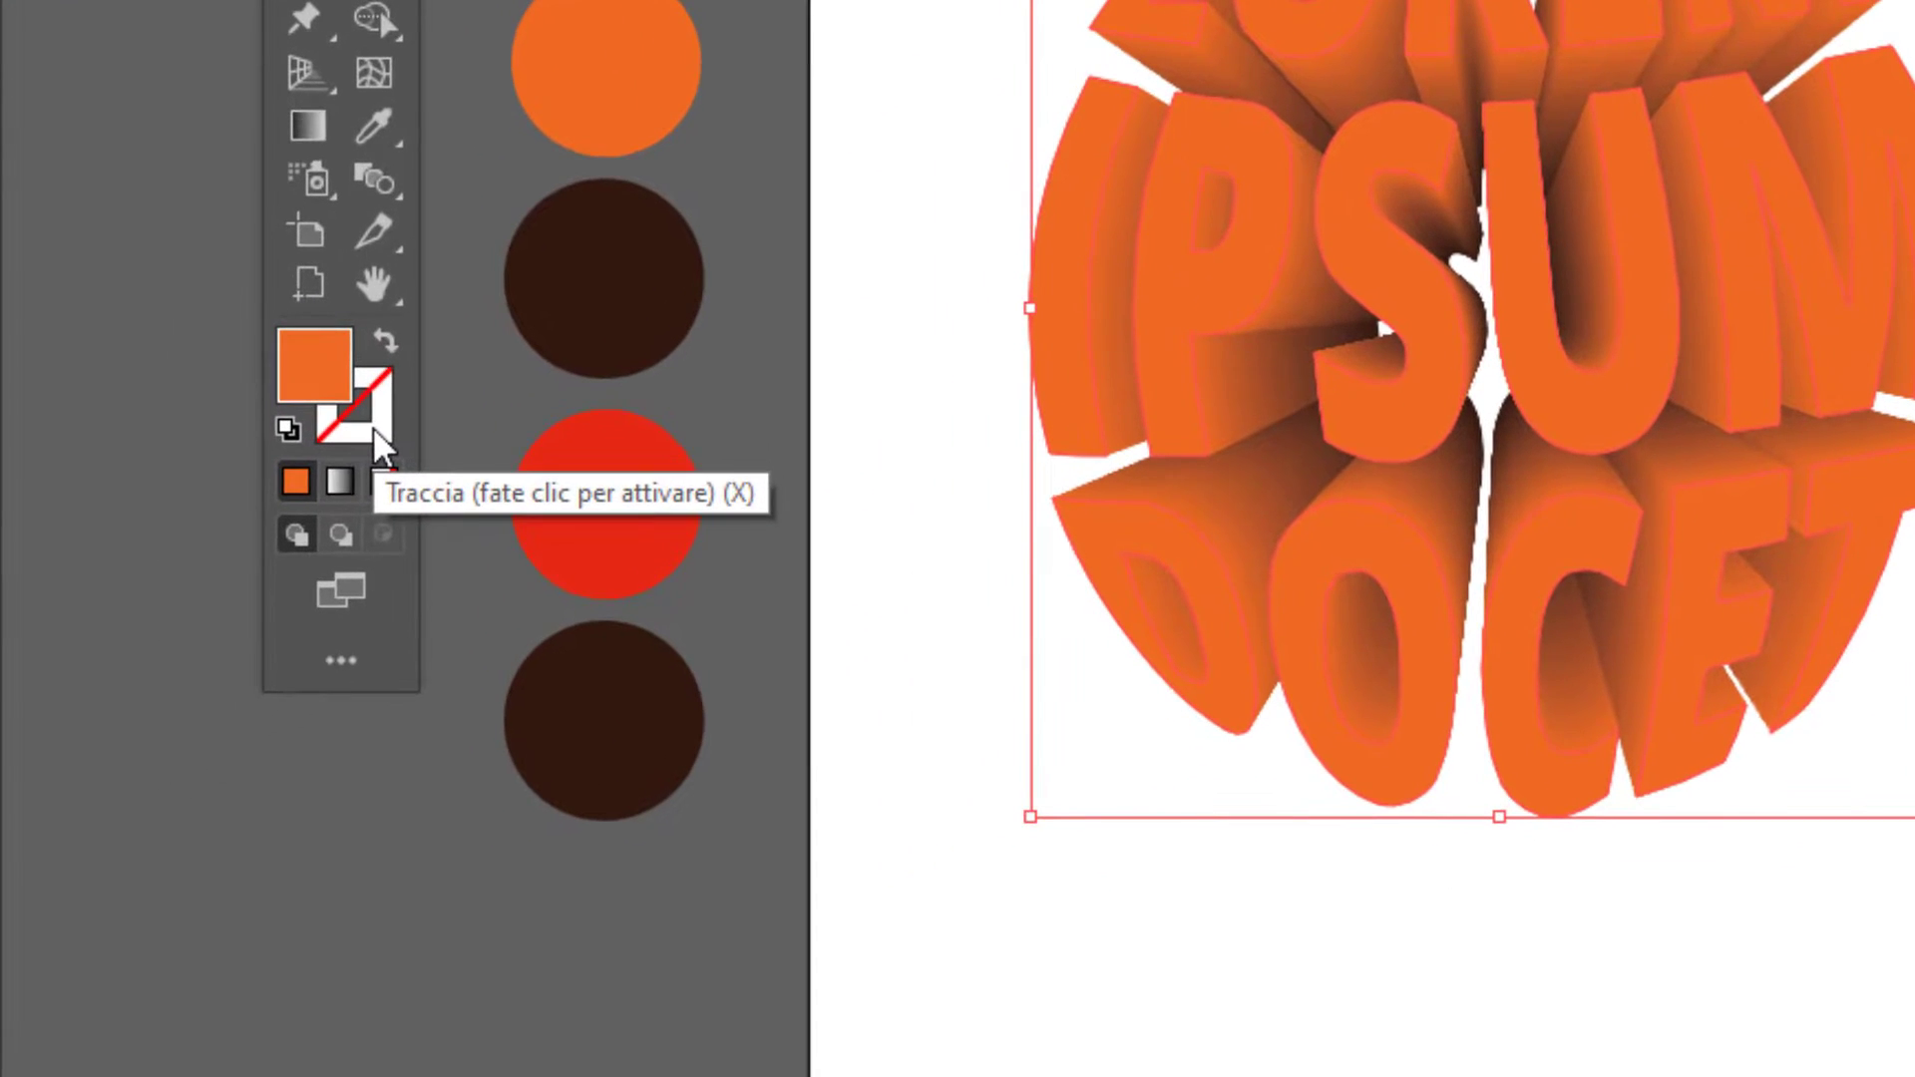
Set the blend's stroke to dark brown (C 0, M 91, Y 90.27, K 75), then deselect
{"action": "left_click", "coordinate": [374, 427]}
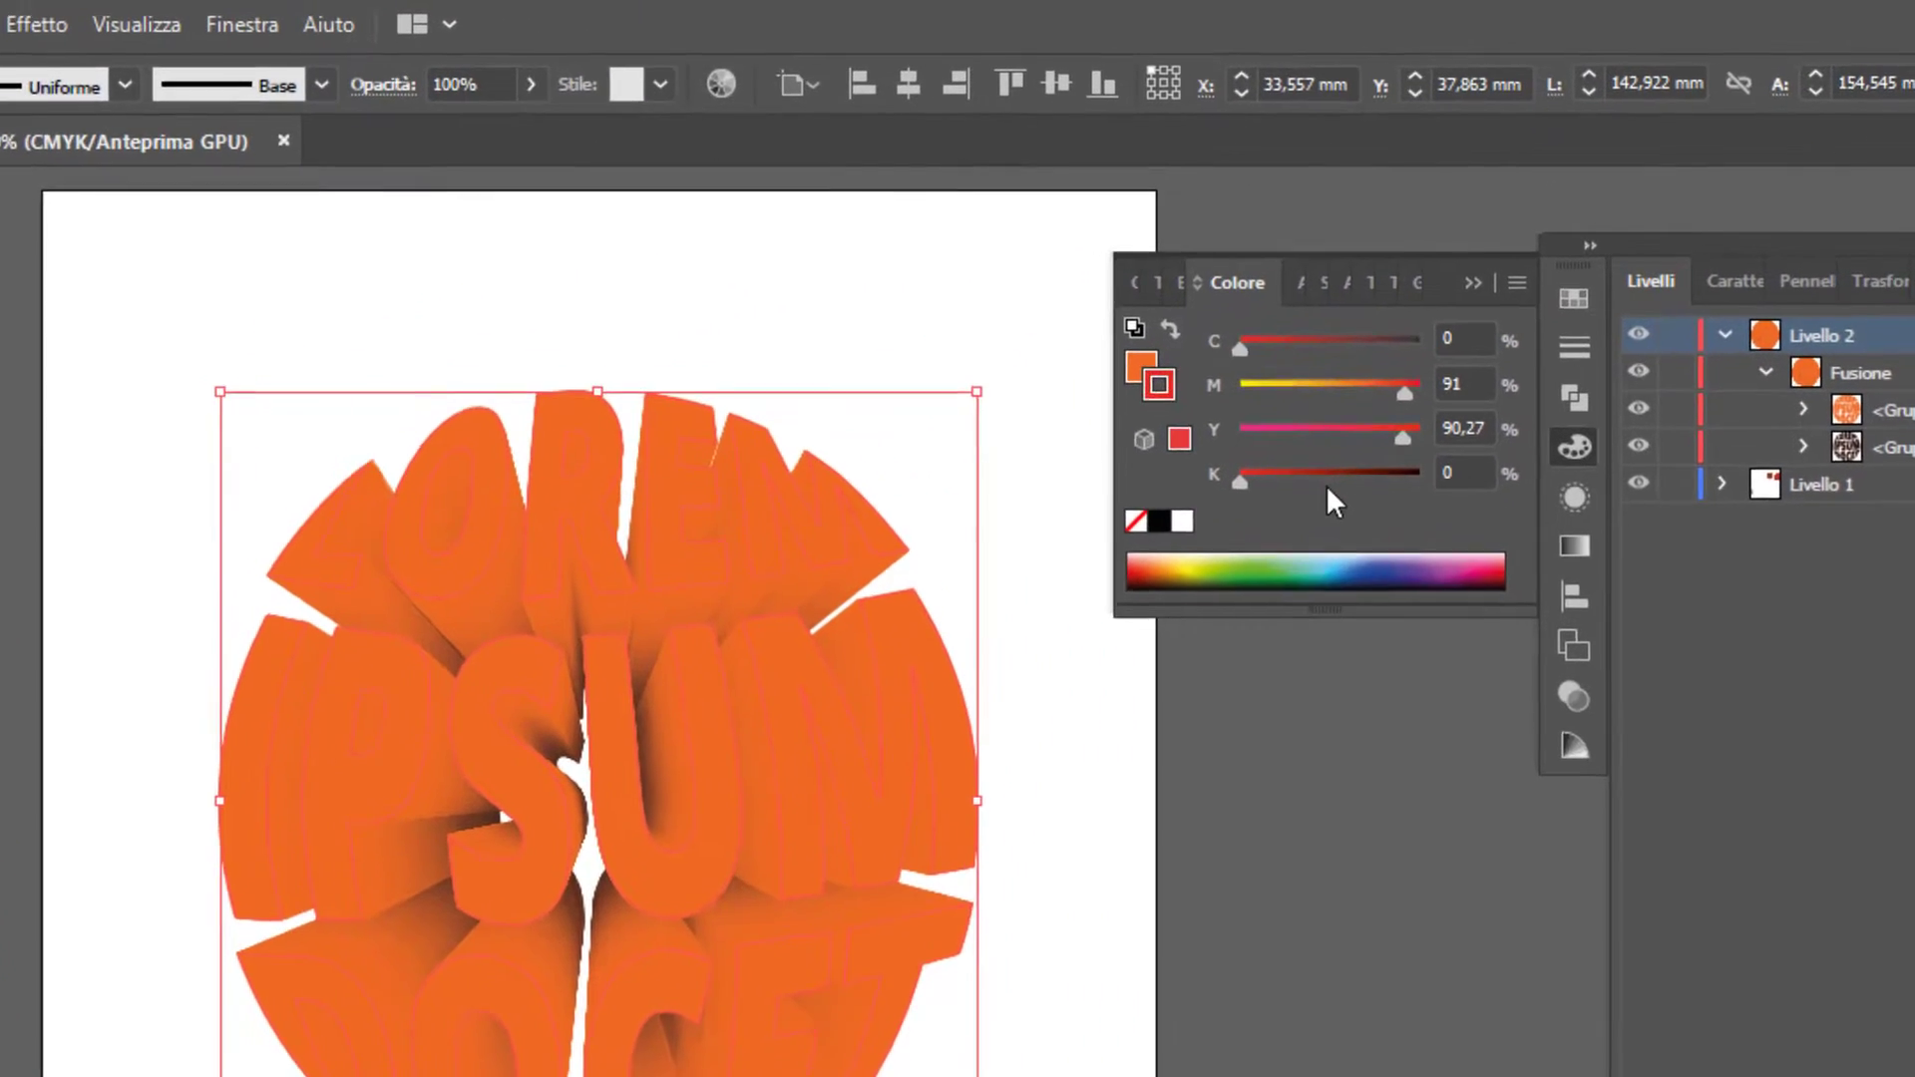
{"action": "left_click_drag", "start_coordinate": [1327, 479], "coordinate": [1382, 480]}
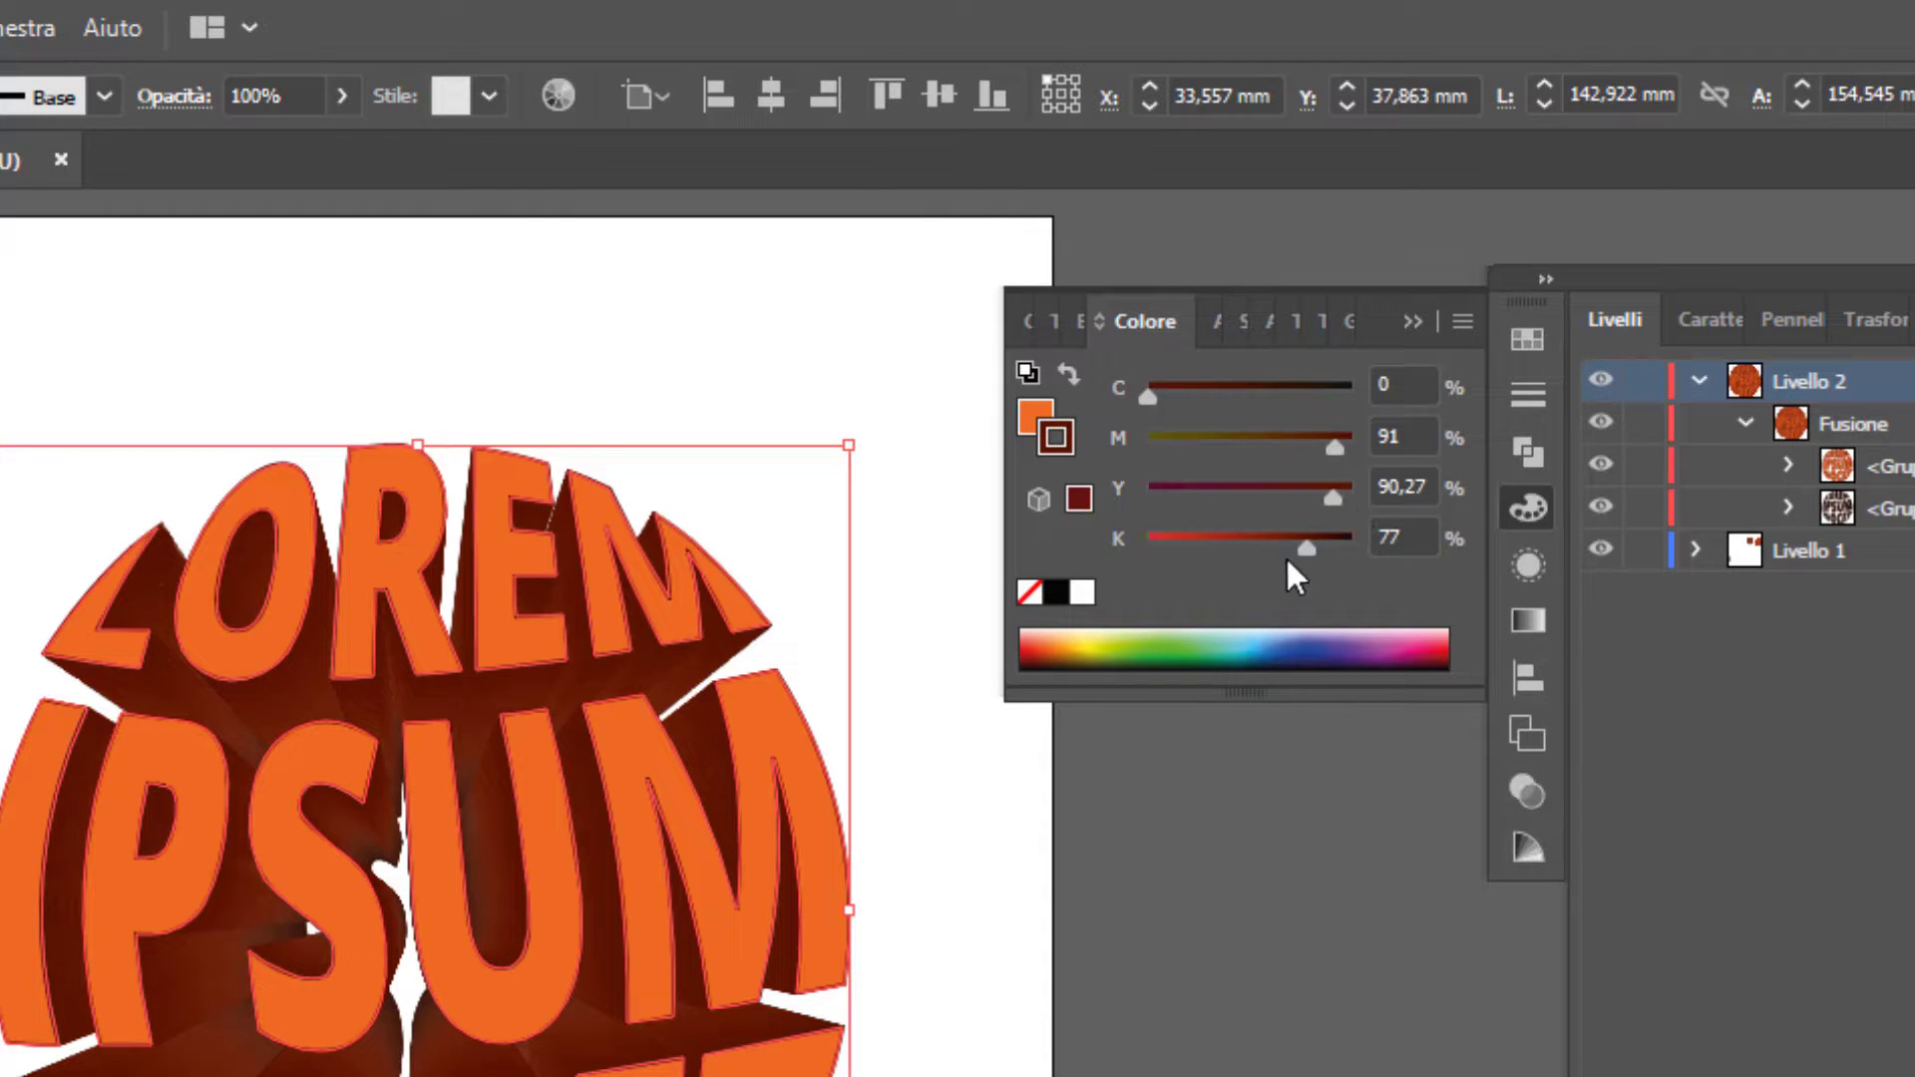
{"action": "left_click", "coordinate": [1263, 545]}
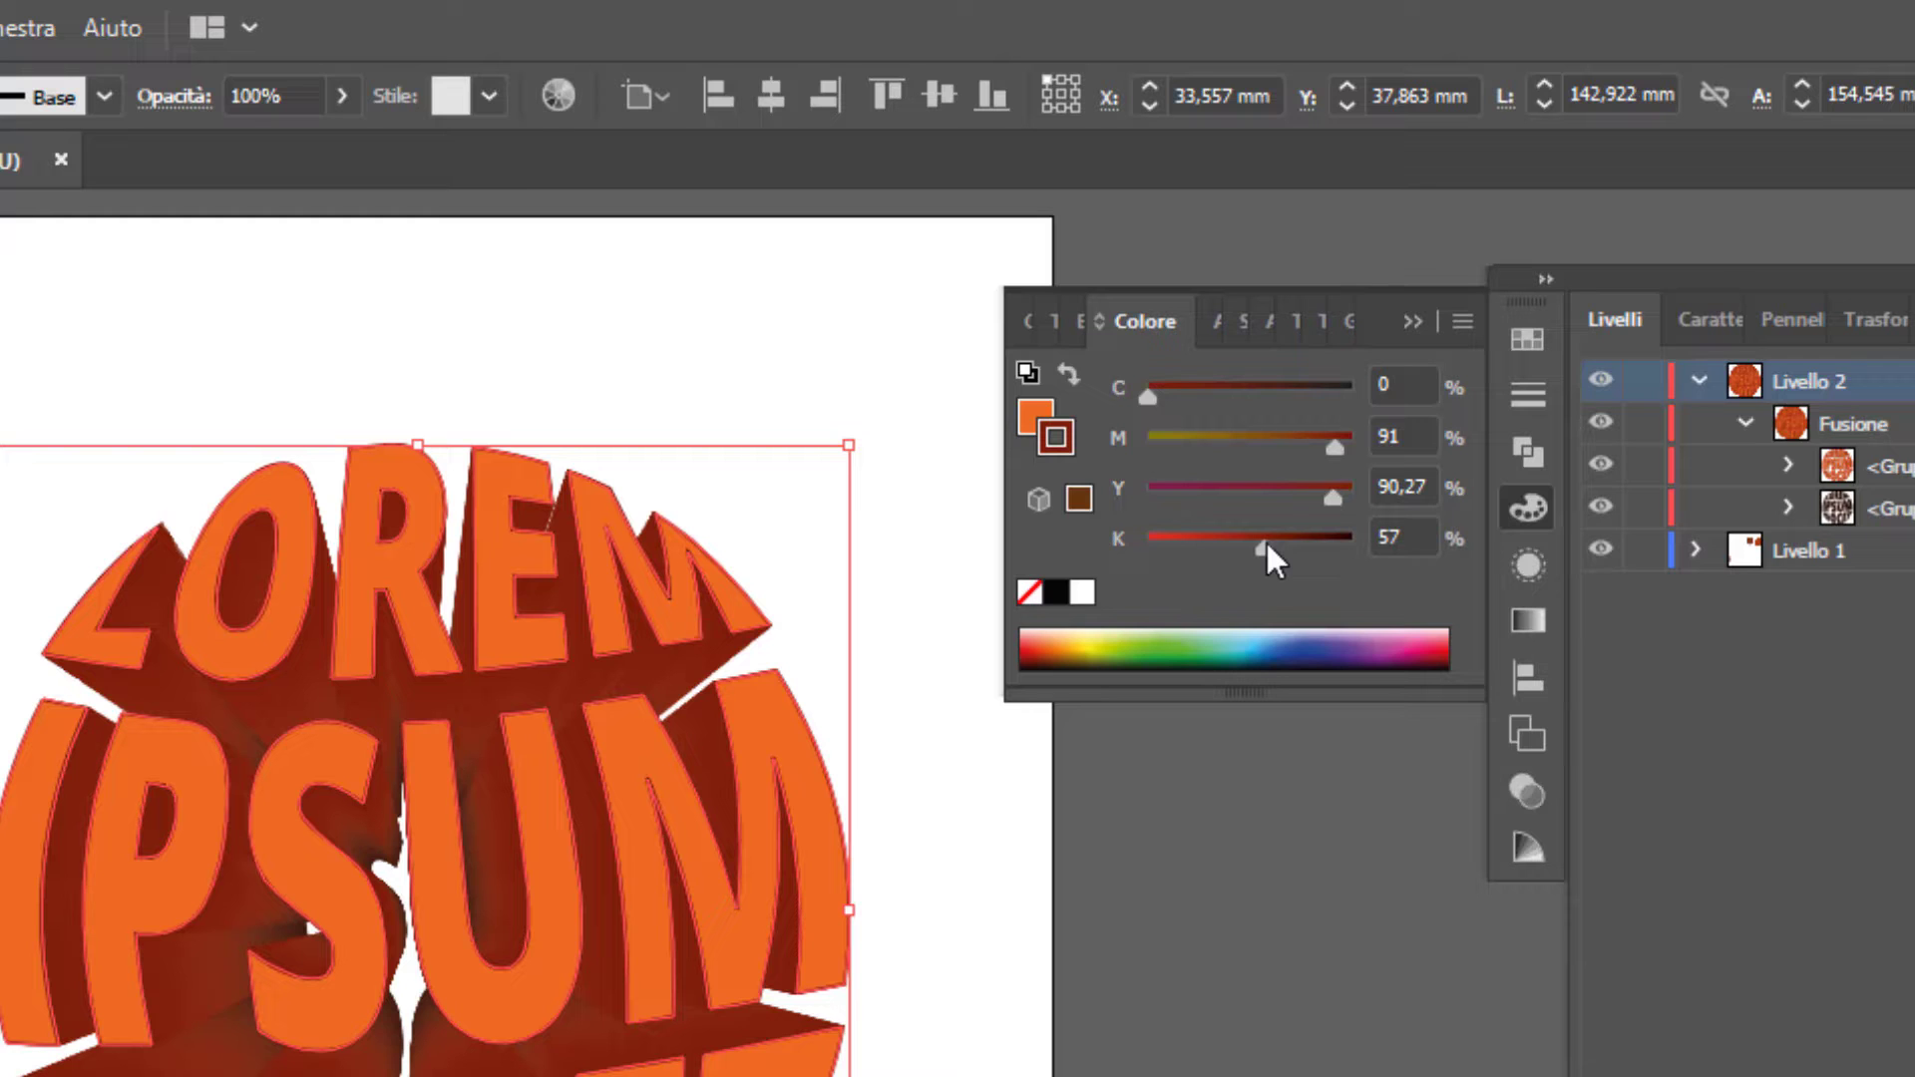
{"action": "left_click", "coordinate": [1301, 540]}
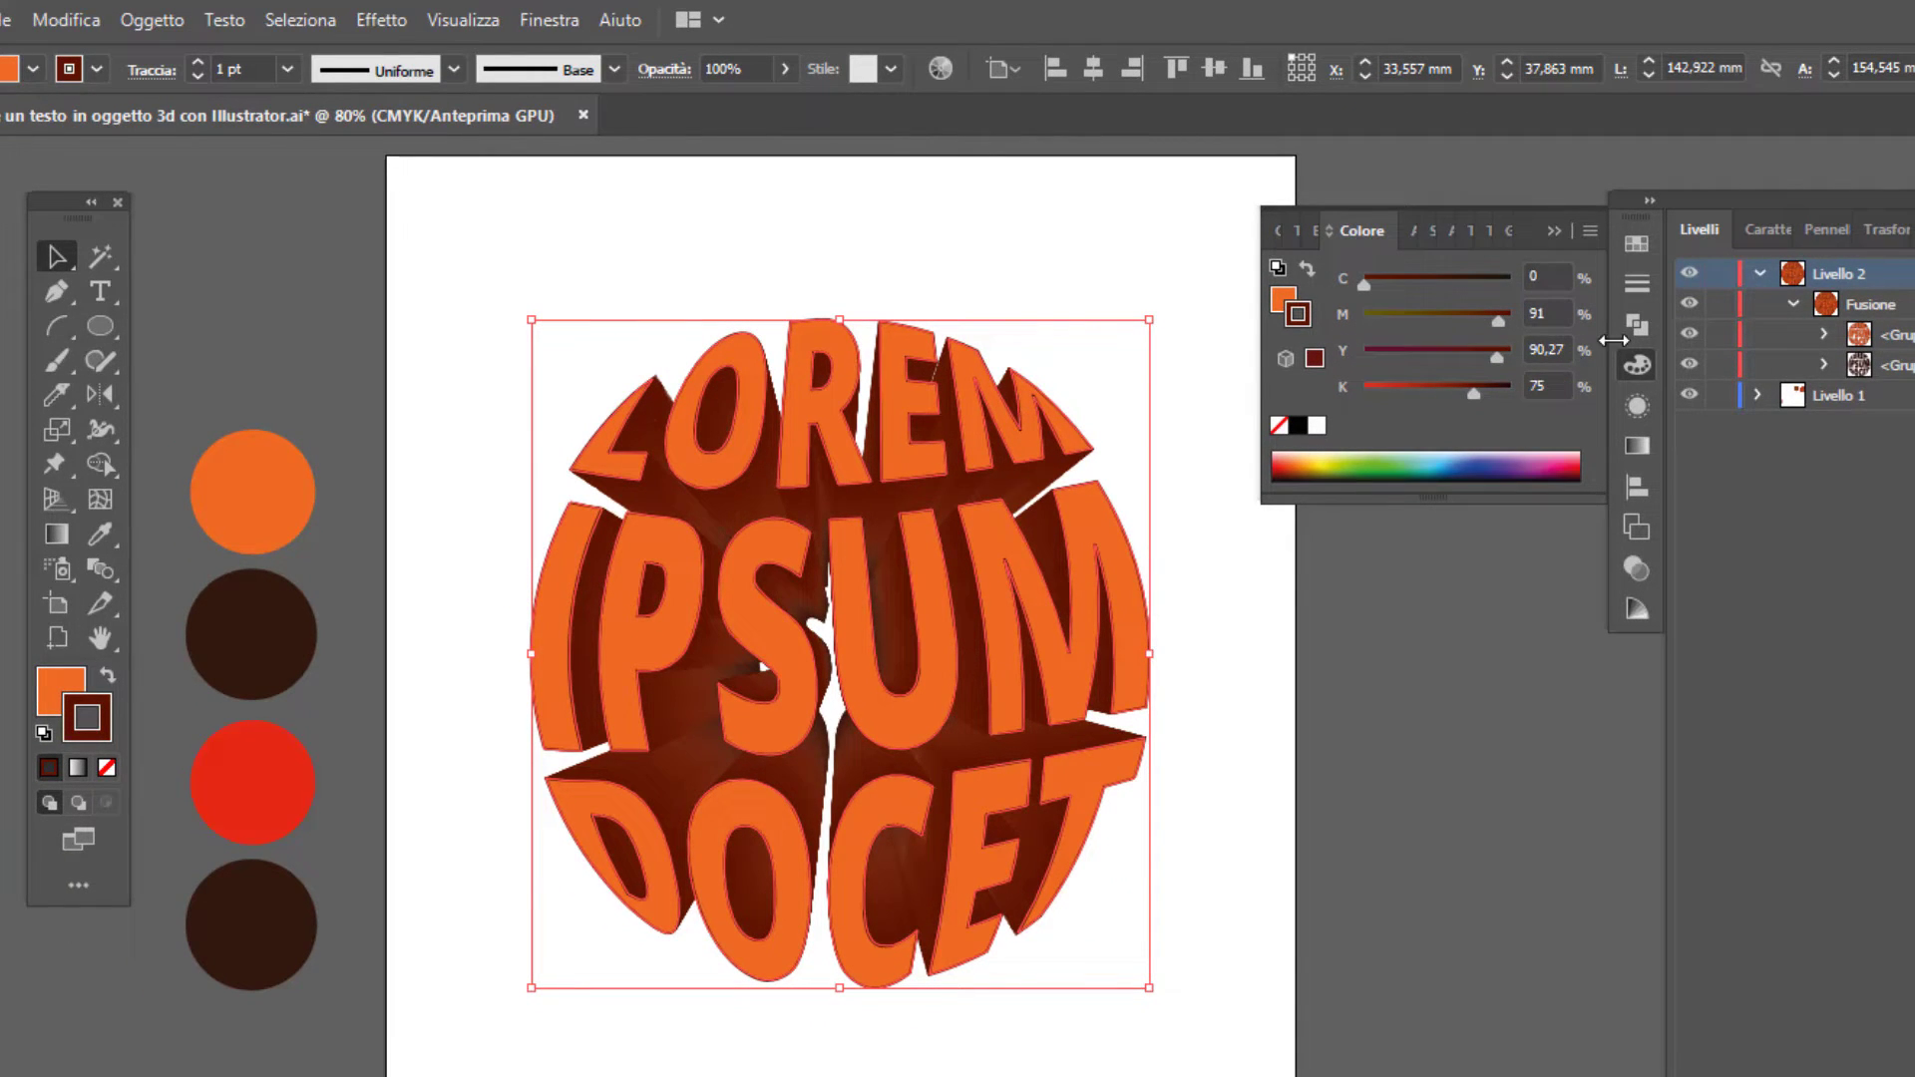
{"action": "left_click", "coordinate": [1637, 364]}
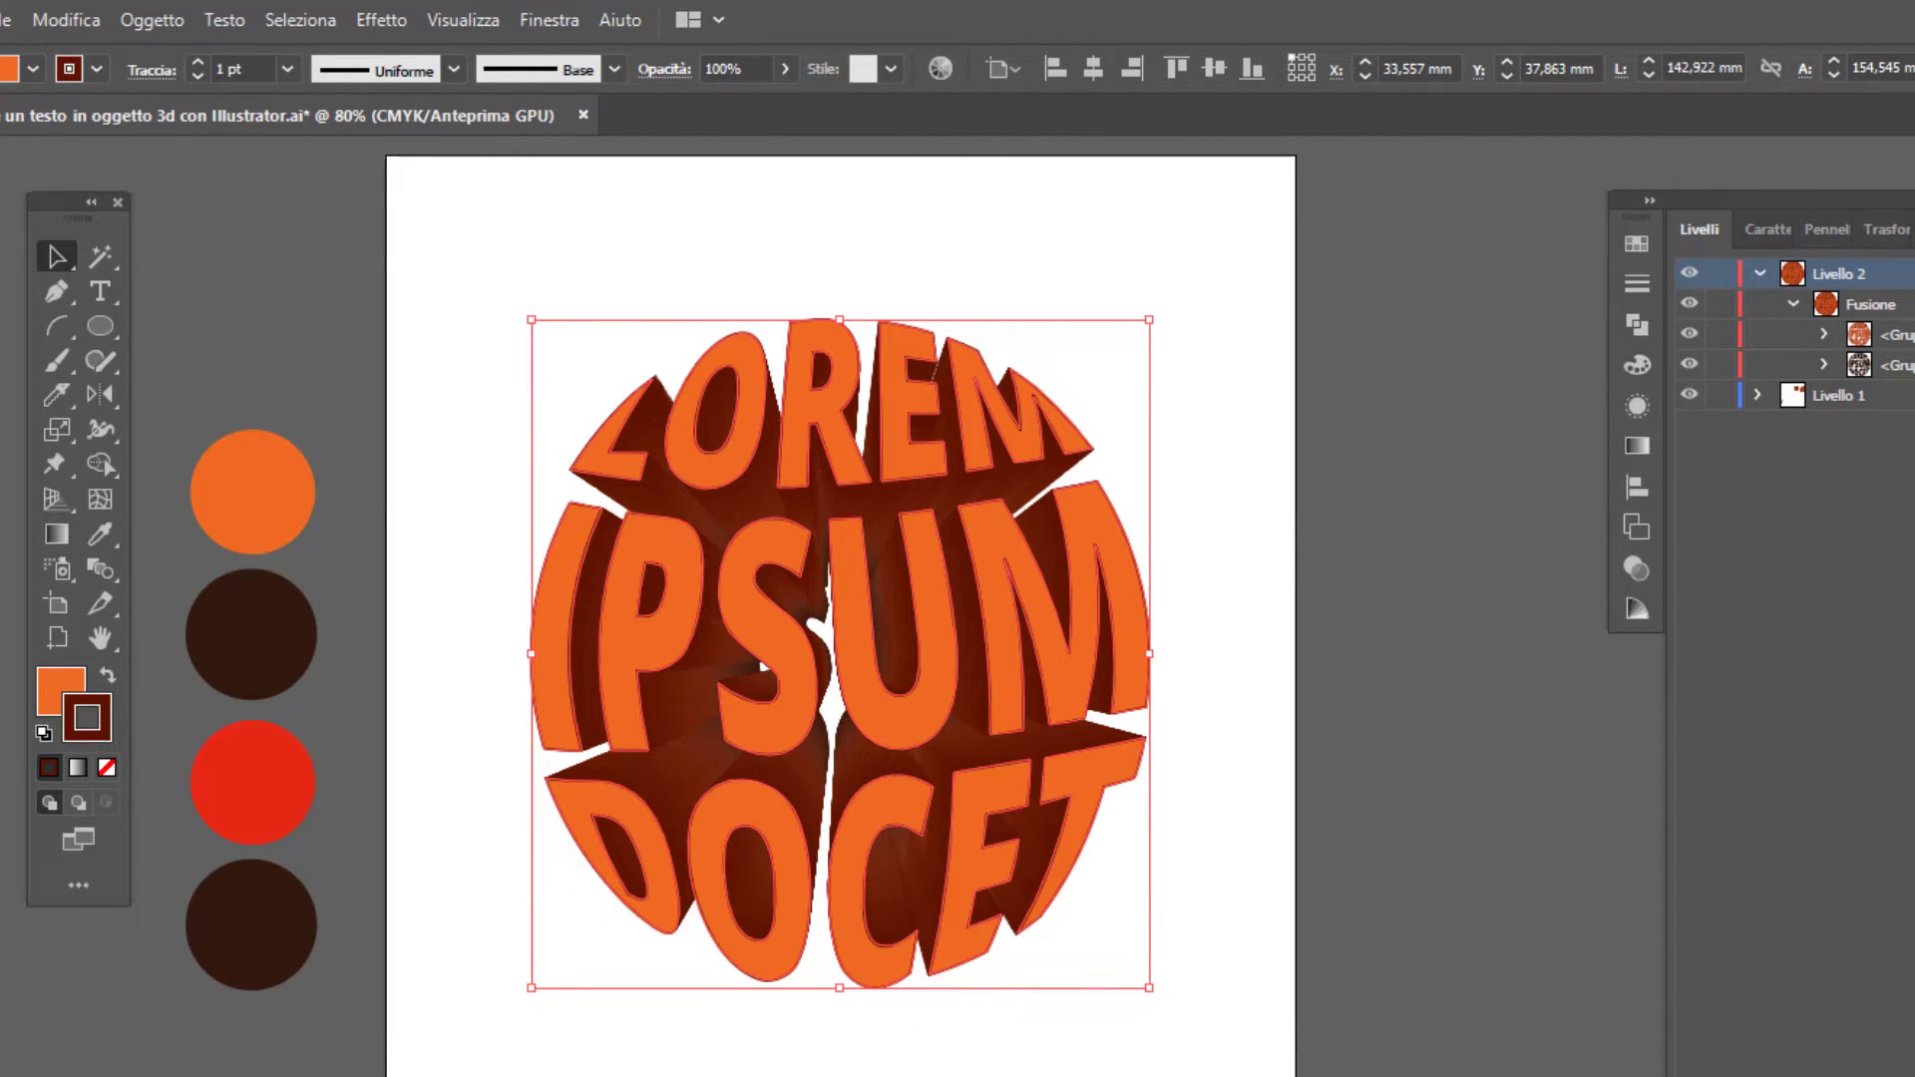
{"action": "key", "text": "ctrl+shift+a"}
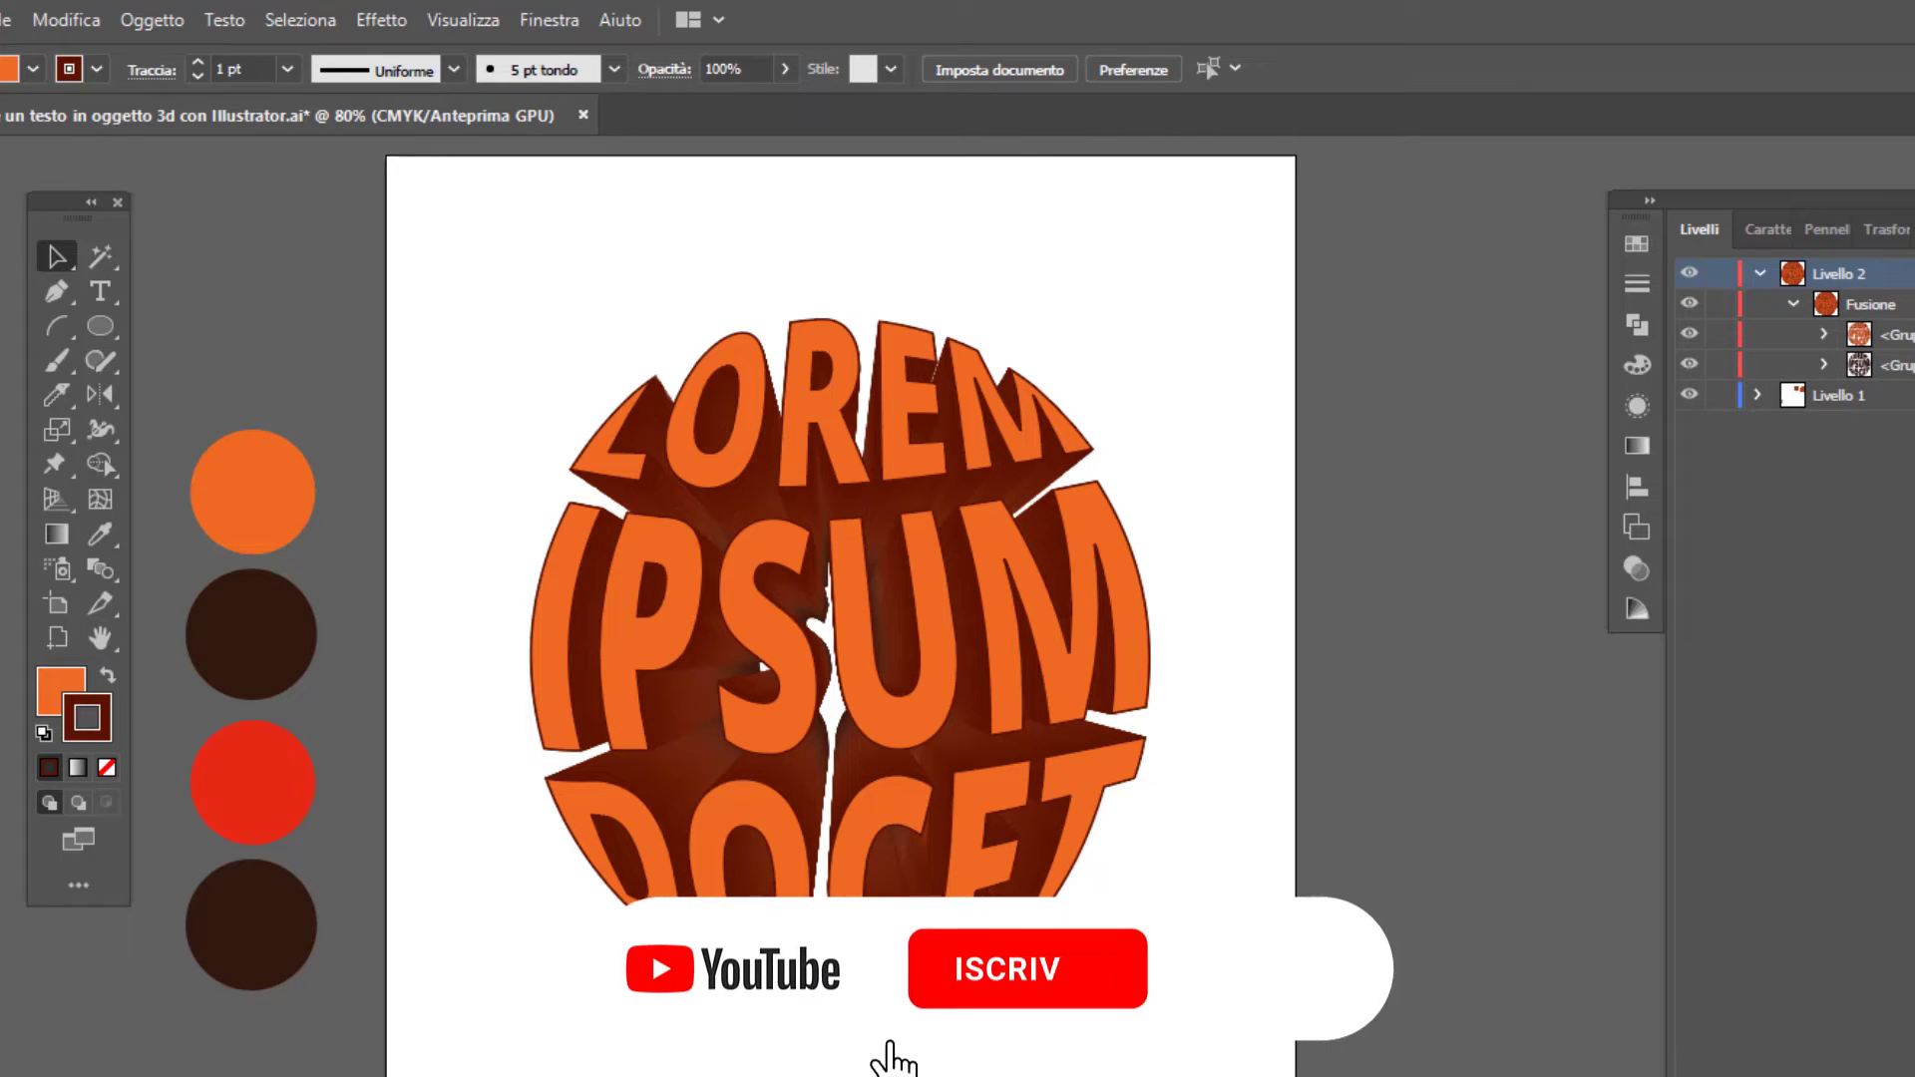